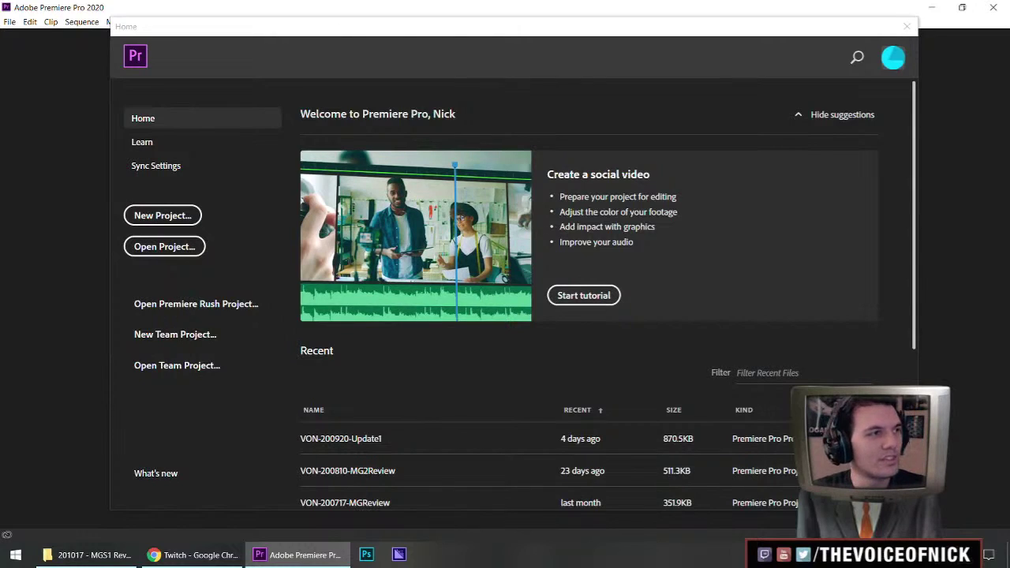
Start a new project and browse to the 201017 - MGS1 Review folder within Adobe Premiere - Stream Projects for its location
{"action": "key", "text": "alt+Tab"}
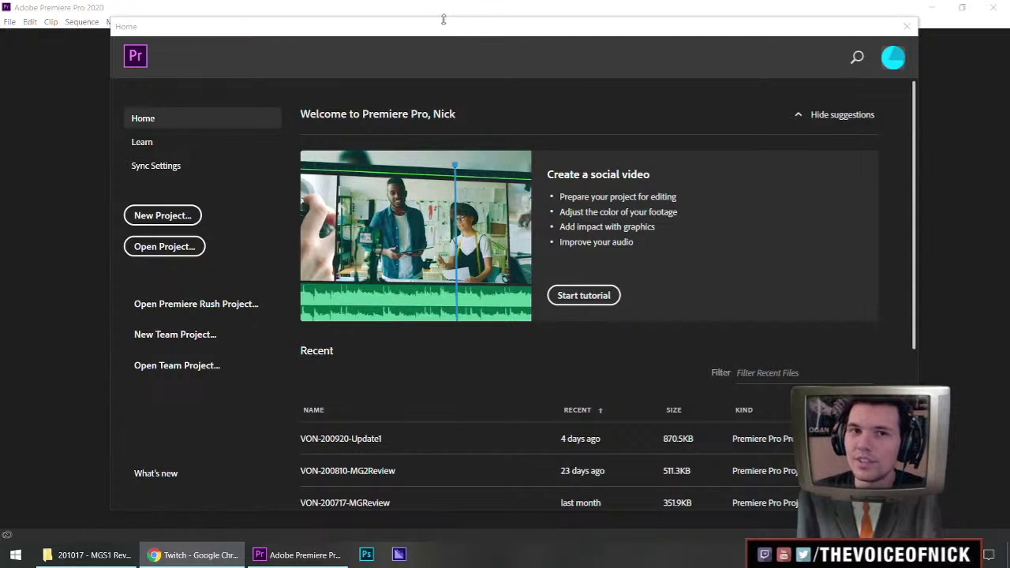
{"action": "left_click", "coordinate": [162, 215]}
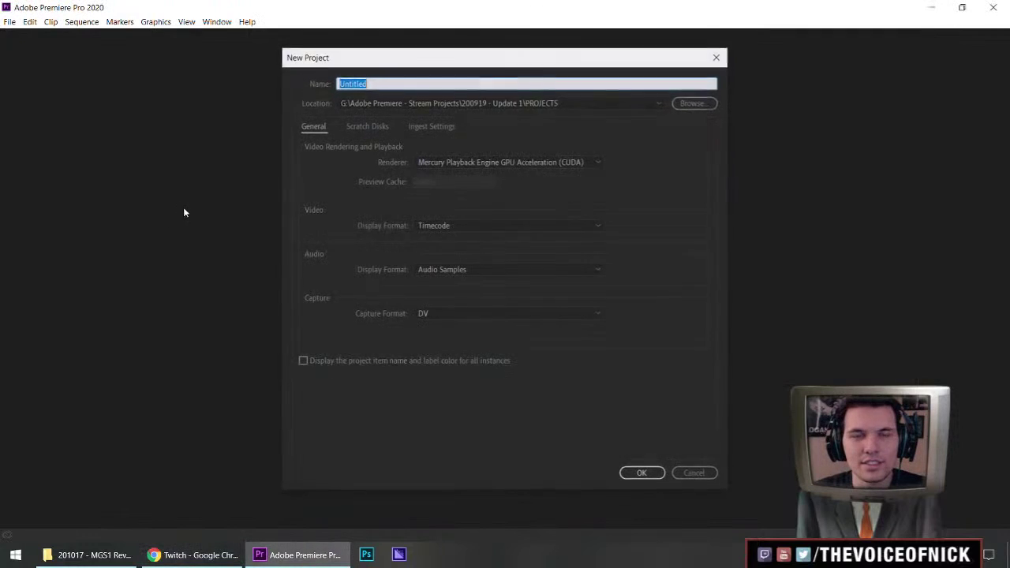
{"action": "left_click", "coordinate": [685, 103]}
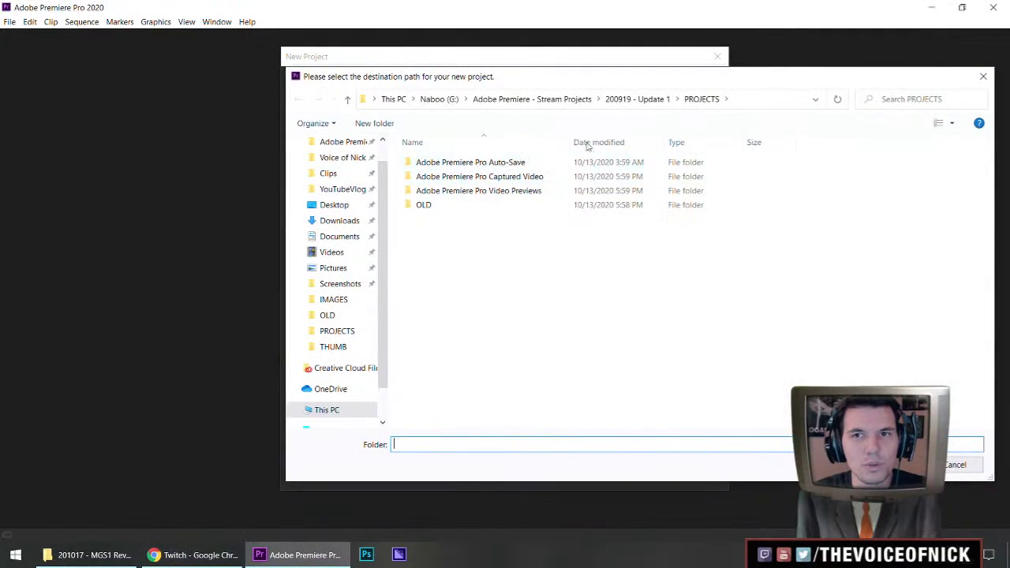
{"action": "left_click", "coordinate": [576, 101]}
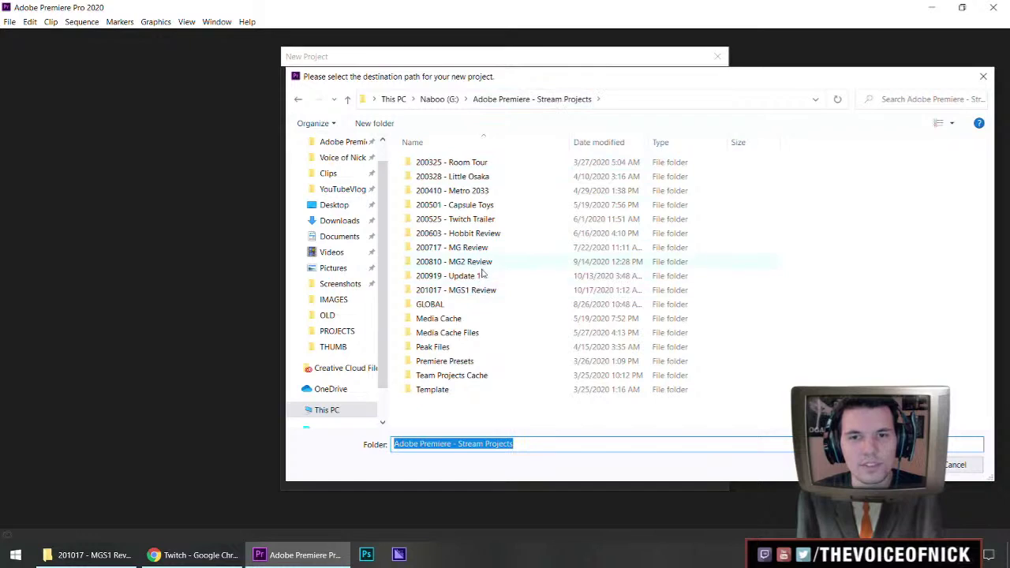
{"action": "double_click", "coordinate": [483, 263]}
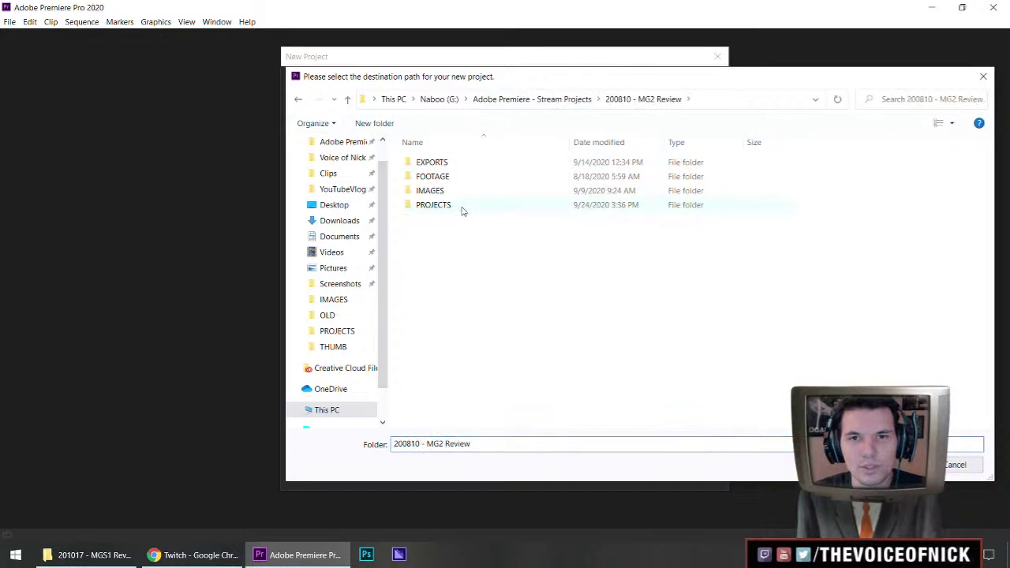
{"action": "double_click", "coordinate": [463, 205]}
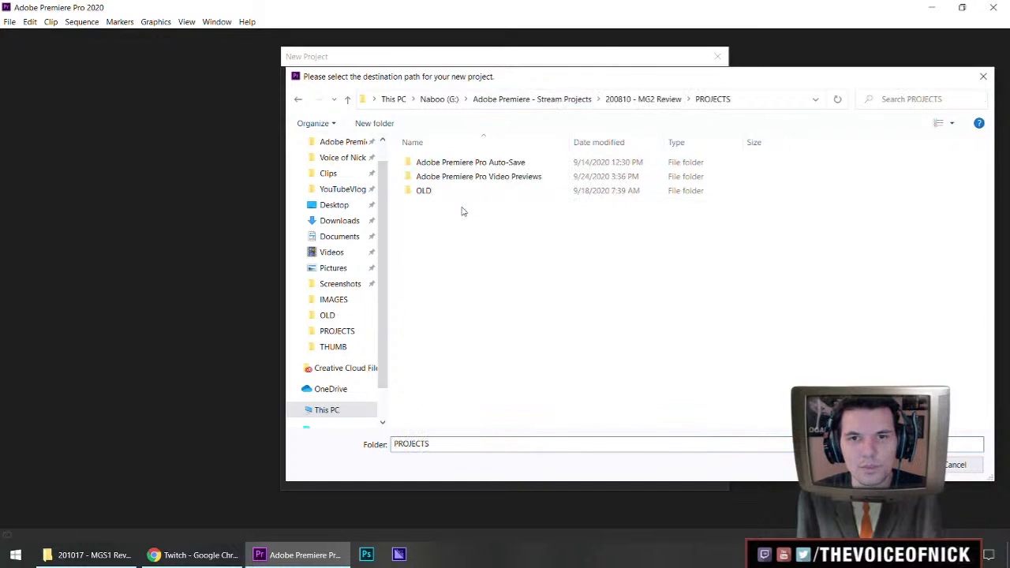
{"action": "left_click", "coordinate": [563, 102]}
{"action": "double_click", "coordinate": [462, 290]}
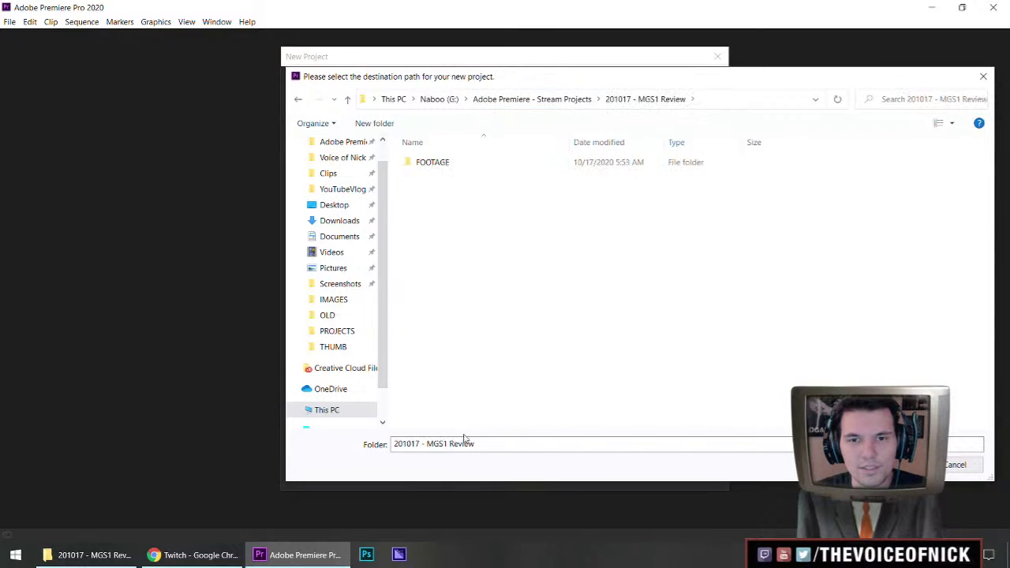
Create a PROJECTS folder inside 201017 - MGS1 Review and choose it as the new project's location
{"action": "key", "text": "ctrl+shift+n"}
{"action": "type", "text": "PROJECTS"}
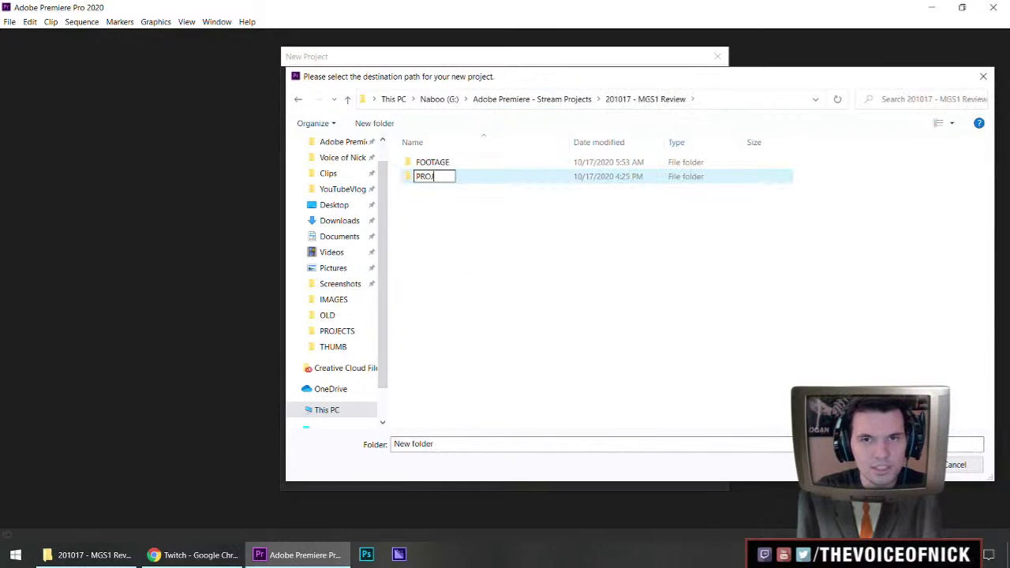
{"action": "key", "text": "Return"}
{"action": "key", "text": "Return"}
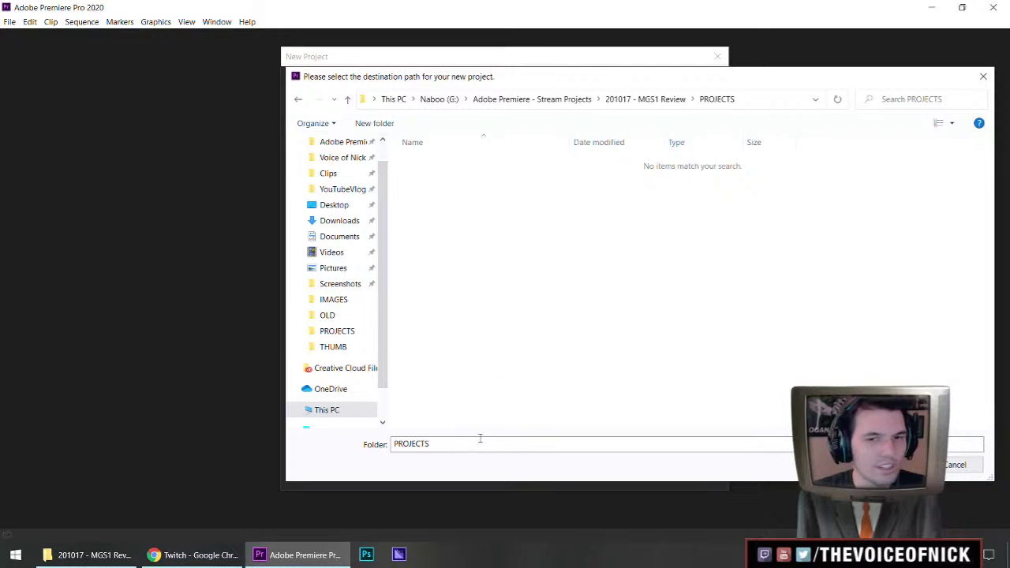
{"action": "left_click", "coordinate": [893, 465]}
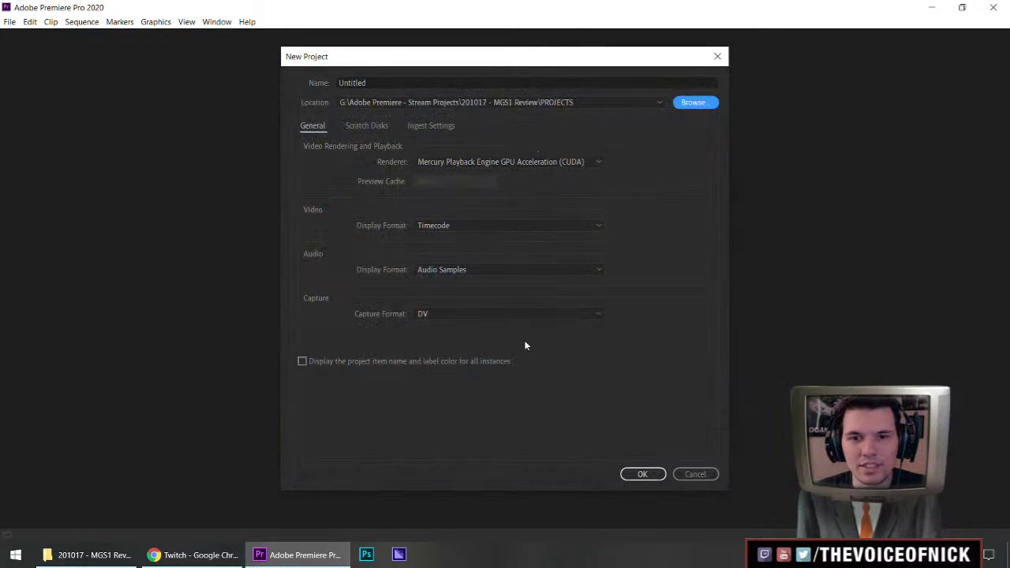
In a second File Explorer window, copy the VON-200810-MG2Review project's file name from the 200810 - MG2 Review PROJECTS folder
{"action": "left_click", "coordinate": [119, 555]}
{"action": "key", "text": "ctrl+n"}
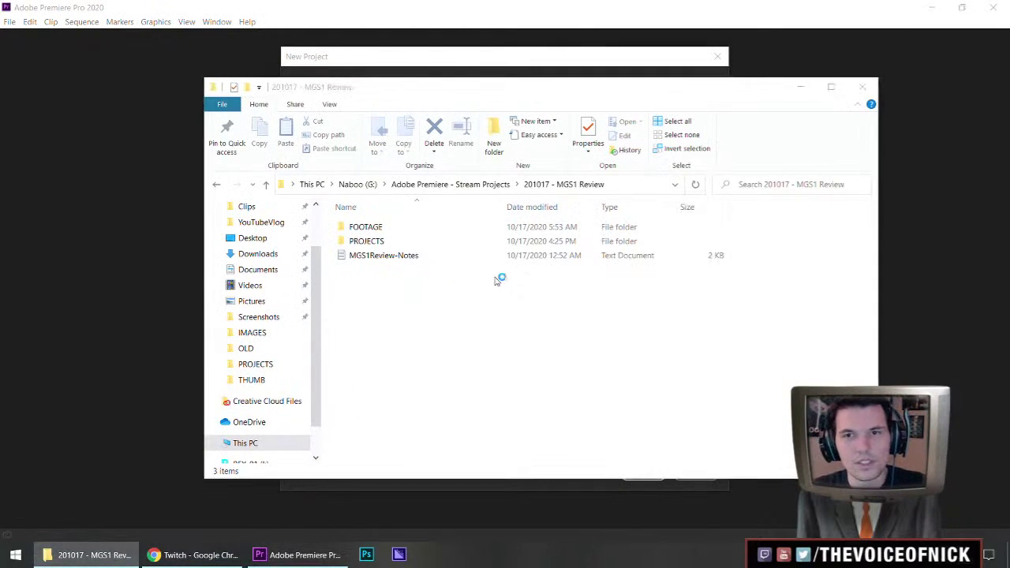
{"action": "left_click", "coordinate": [520, 202]}
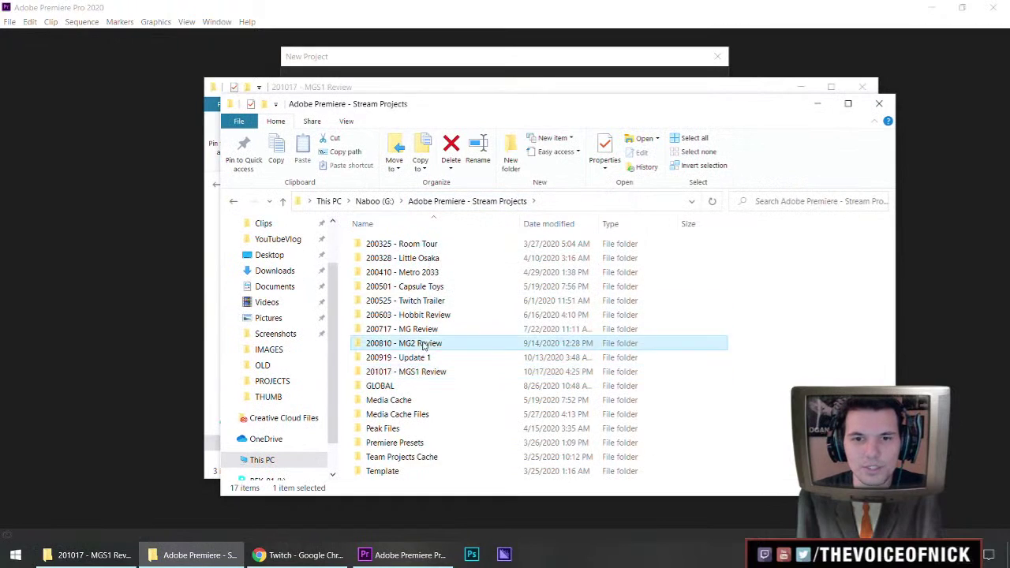
{"action": "double_click", "coordinate": [423, 348]}
{"action": "double_click", "coordinate": [400, 292]}
{"action": "left_click", "coordinate": [383, 290]}
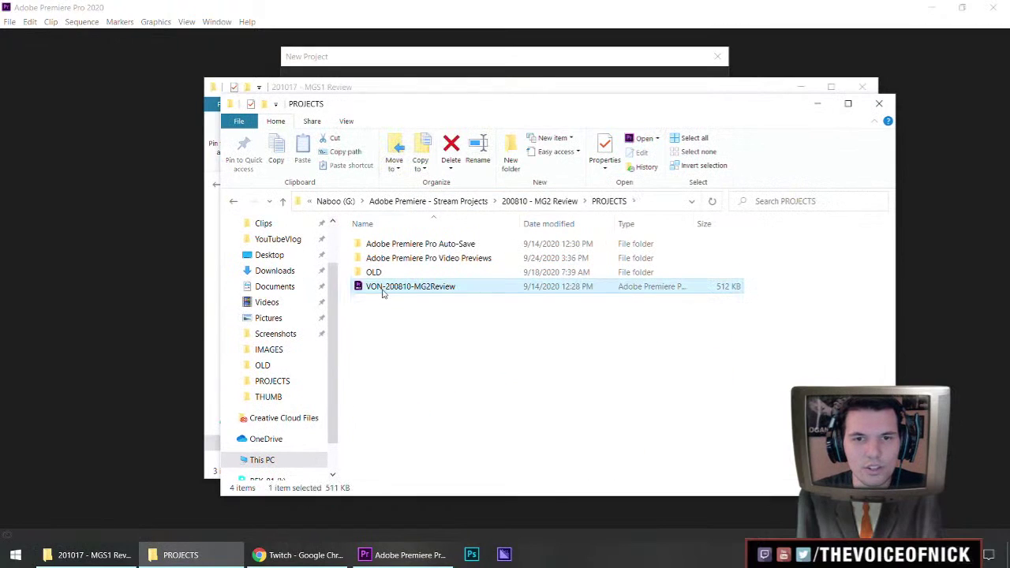
{"action": "left_click_drag", "start_coordinate": [438, 326], "coordinate": [475, 348]}
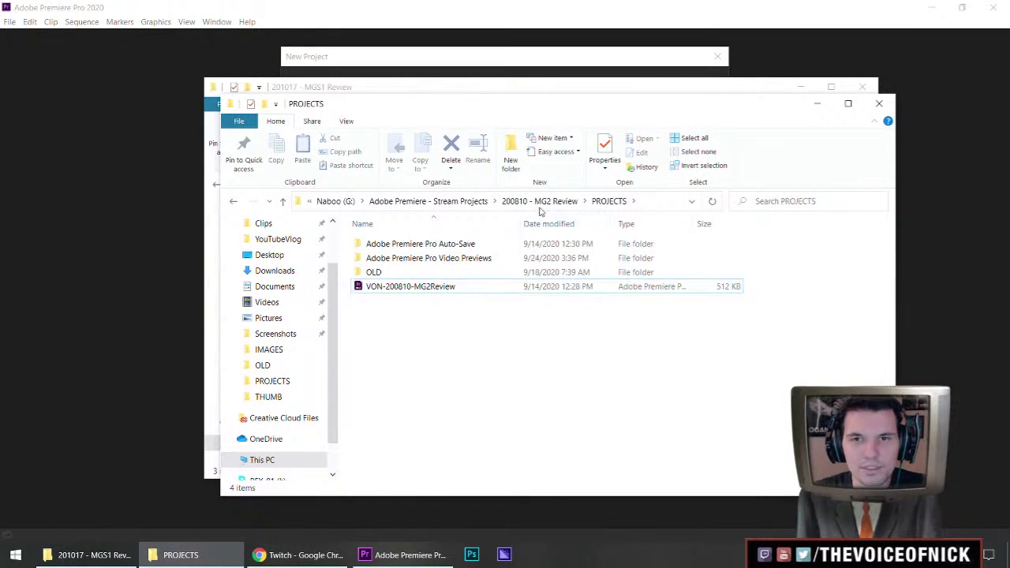
Go back to Adobe Premiere - Stream Projects and open the 201017 - MGS1 Review folder
{"action": "left_click", "coordinate": [539, 203]}
{"action": "left_click", "coordinate": [494, 202]}
{"action": "double_click", "coordinate": [410, 363]}
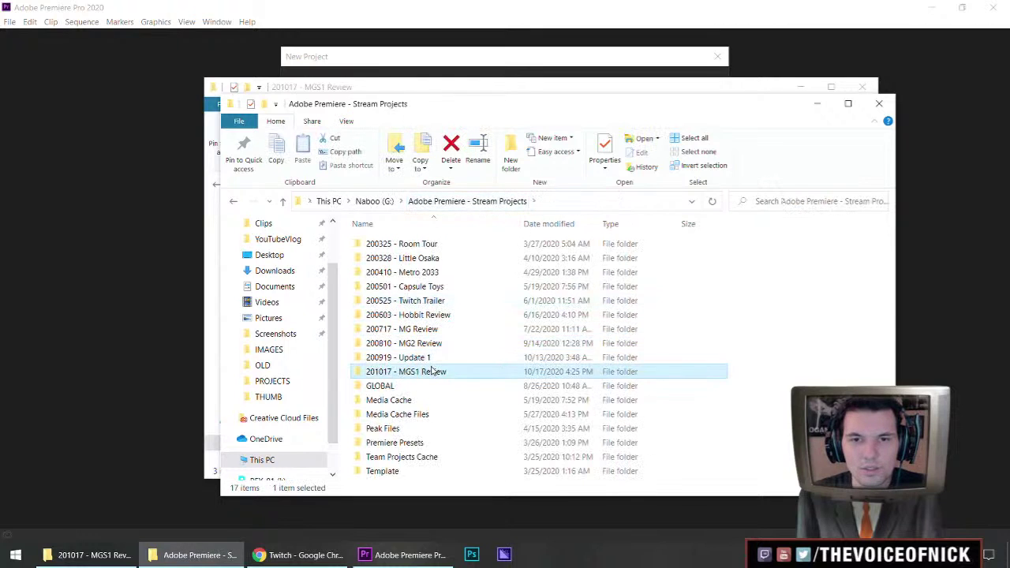
Switch back to Premiere Pro, name the new project VON-201017-MGS1Review and create it
{"action": "left_click", "coordinate": [521, 63]}
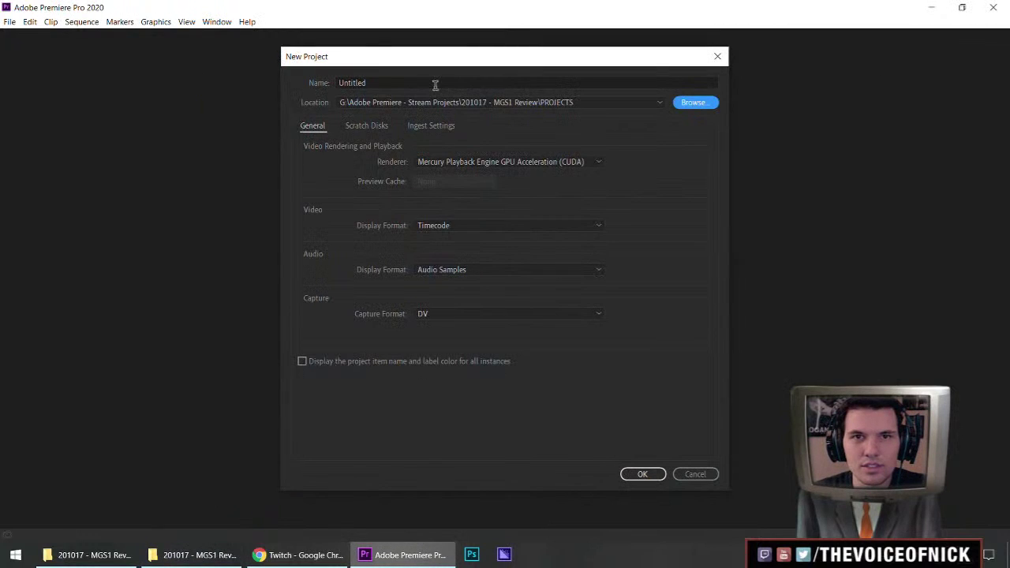
{"action": "left_click_drag", "start_coordinate": [435, 83], "coordinate": [286, 80]}
{"action": "type", "text": "VON-200810-MG2Review"}
{"action": "left_click_drag", "start_coordinate": [384, 82], "coordinate": [366, 88]}
{"action": "type", "text": "1017"}
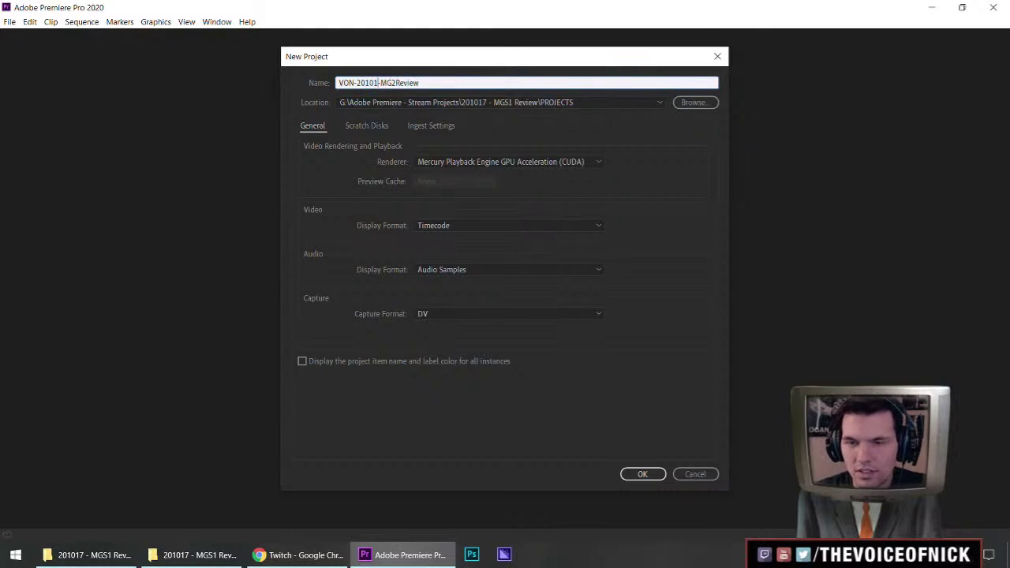
{"action": "left_click_drag", "start_coordinate": [432, 82], "coordinate": [397, 87]}
{"action": "type", "text": "S1"}
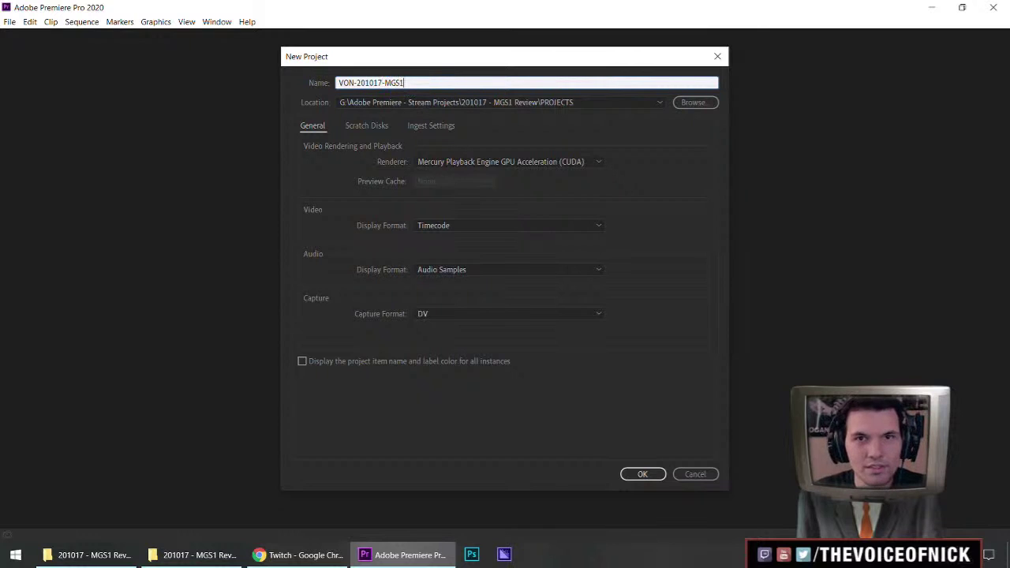
{"action": "type", "text": "Review"}
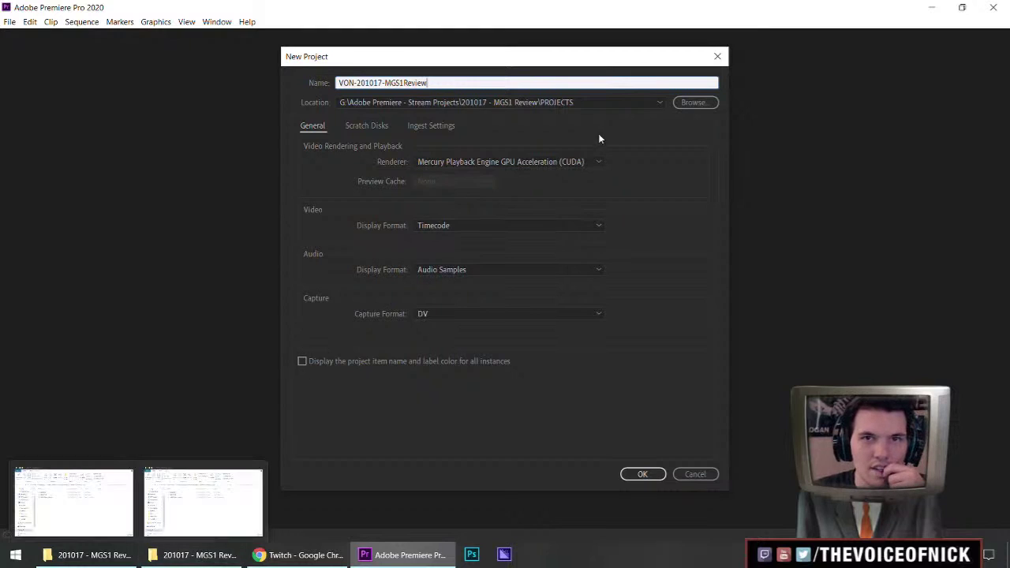
{"action": "left_click", "coordinate": [658, 474]}
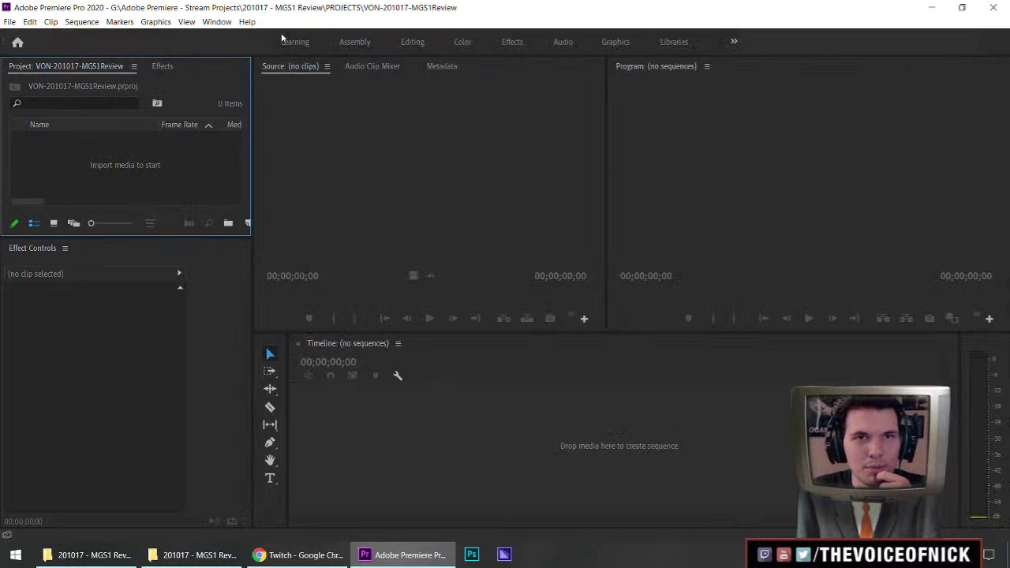
Save the current panel layout changes to the Editing-Stream workspace
{"action": "left_click", "coordinate": [217, 22]}
{"action": "mouse_move", "coordinate": [252, 36]}
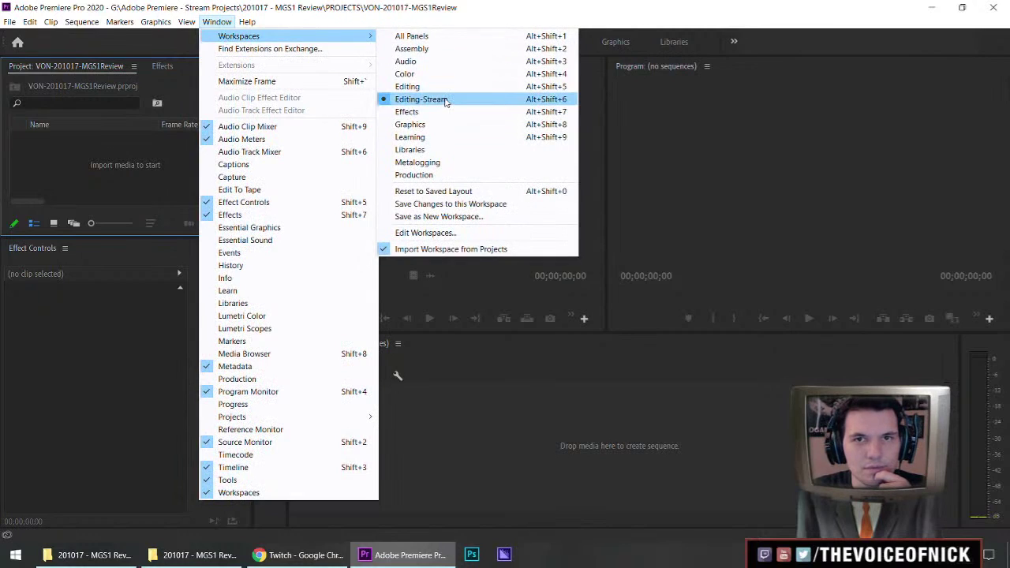
{"action": "left_click", "coordinate": [446, 204]}
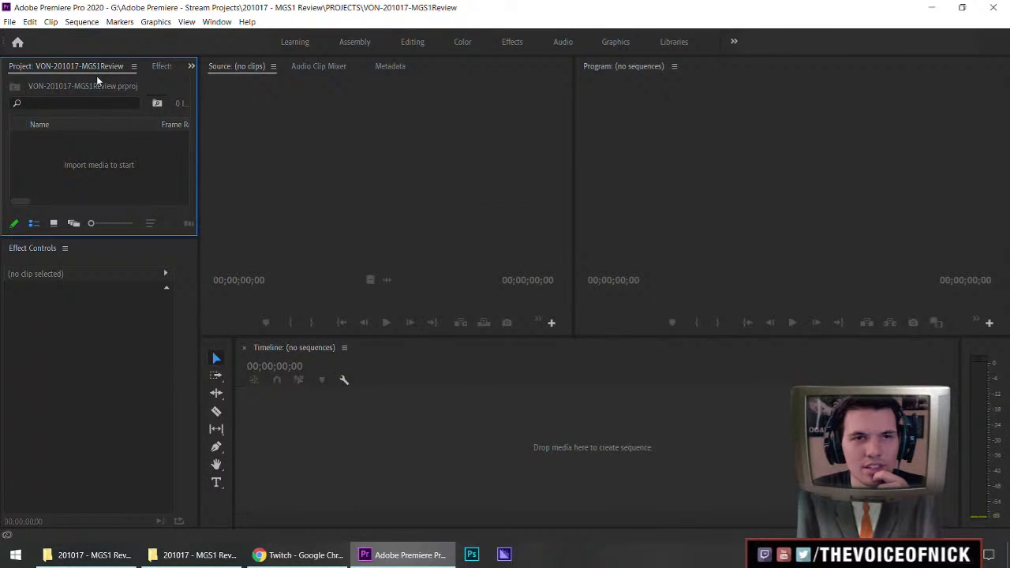
{"action": "left_click", "coordinate": [219, 22]}
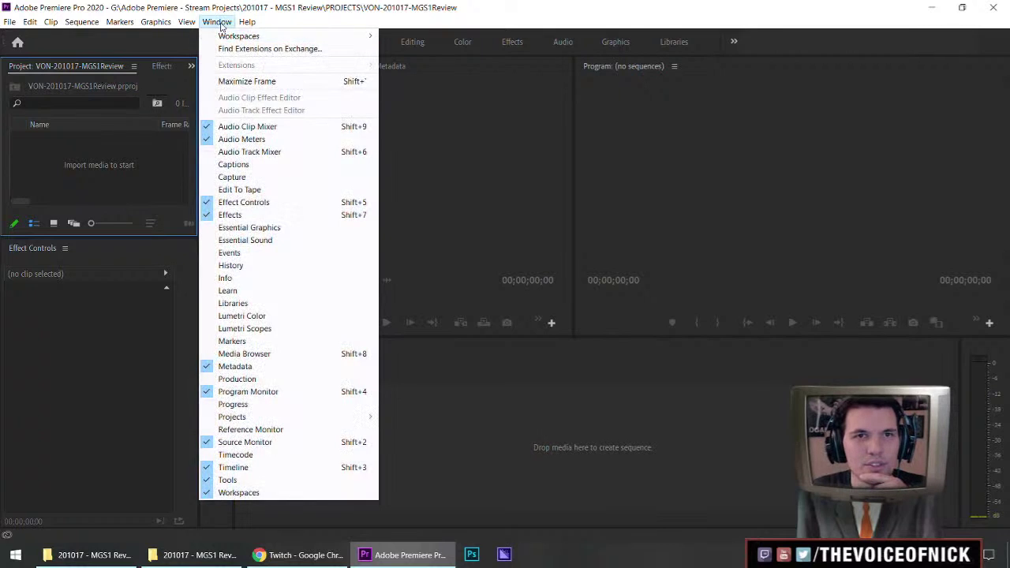
{"action": "left_click", "coordinate": [220, 23]}
Move the Project panel out of the main window and save that layout to the Editing-Stream workspace
{"action": "left_click_drag", "start_coordinate": [65, 67], "coordinate": [6, 67]}
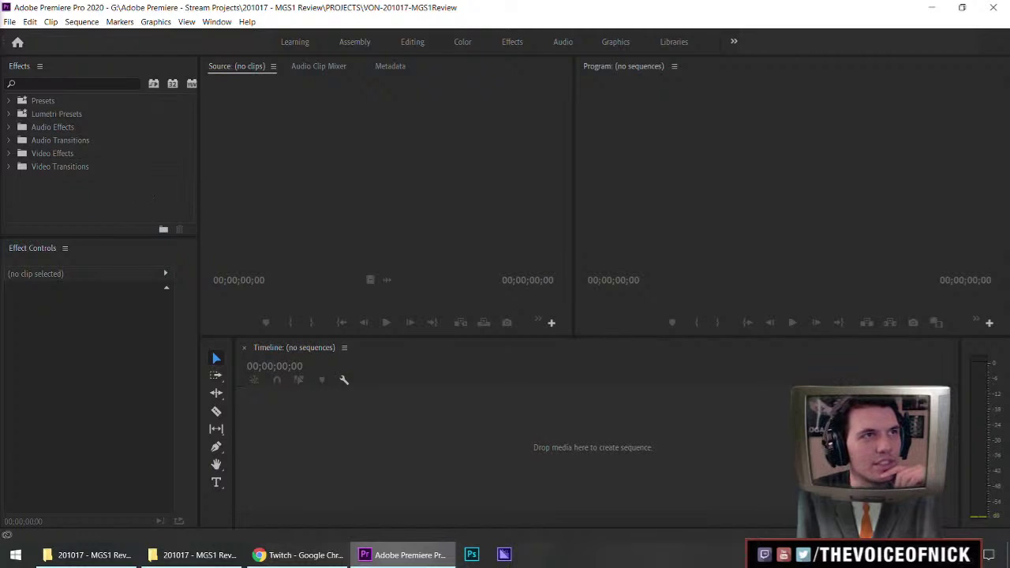
{"action": "left_click", "coordinate": [216, 22]}
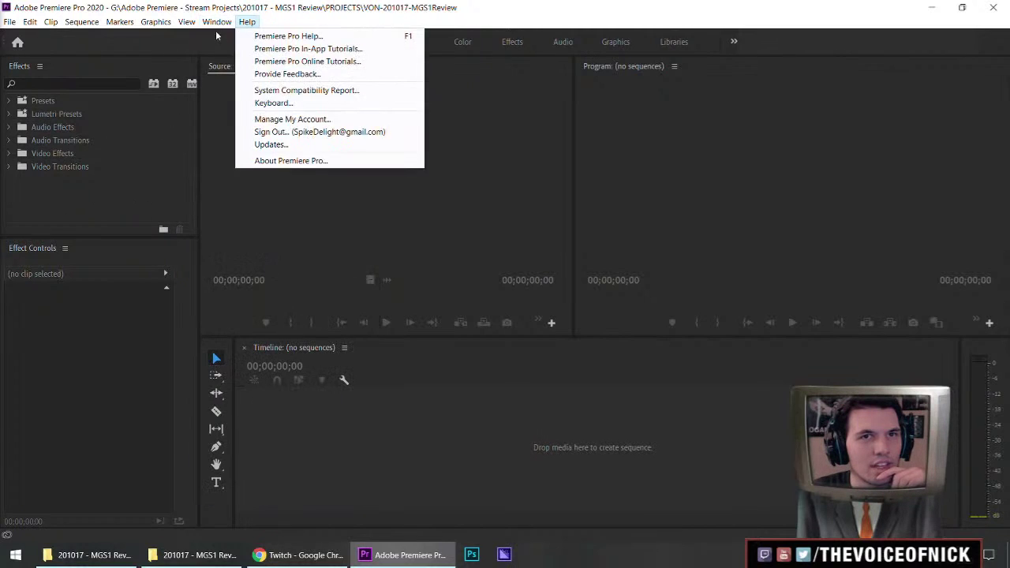
{"action": "mouse_move", "coordinate": [238, 36]}
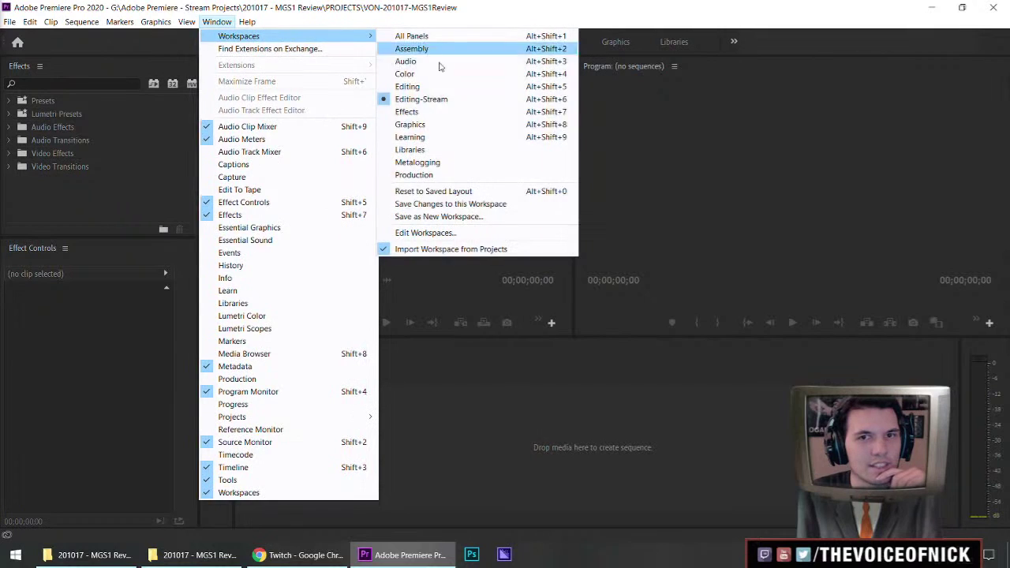
{"action": "left_click", "coordinate": [427, 207]}
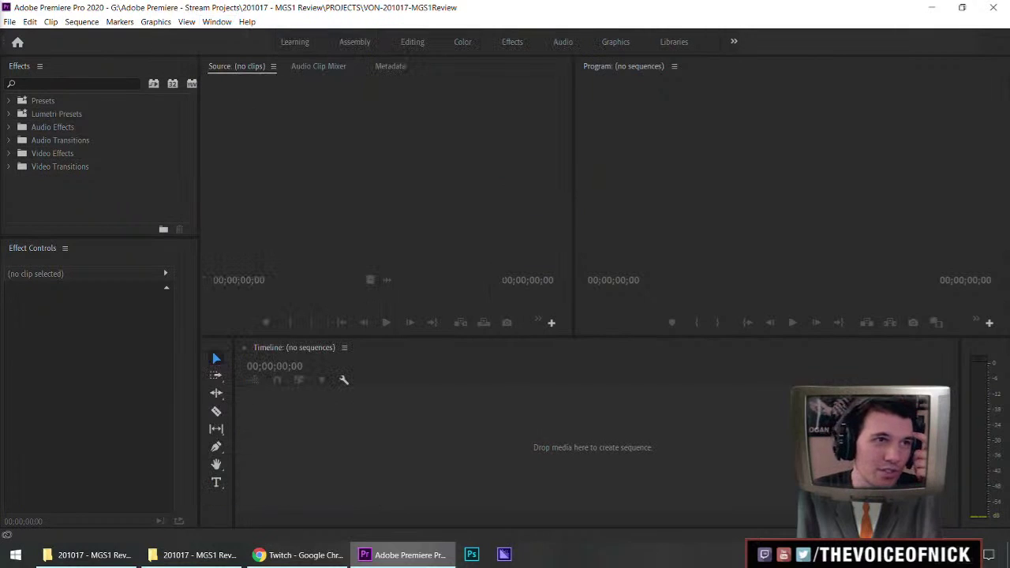
Import the IMG_3913 clip from the FOOTAGE folder of 201017 - MGS1 Review into the project
{"action": "key", "text": "ctrl+i"}
{"action": "left_click", "coordinate": [679, 447]}
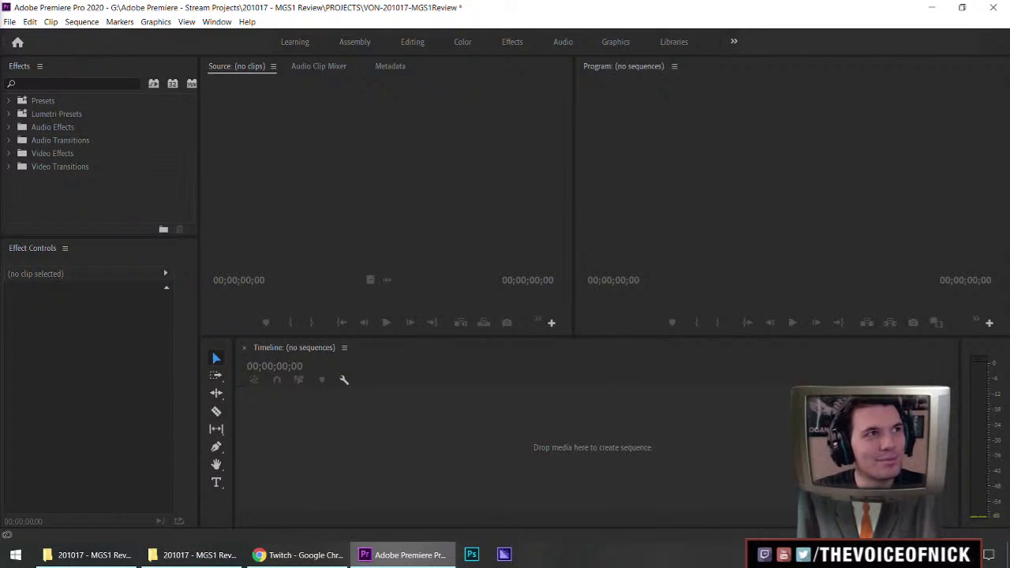
{"action": "left_click", "coordinate": [193, 554]}
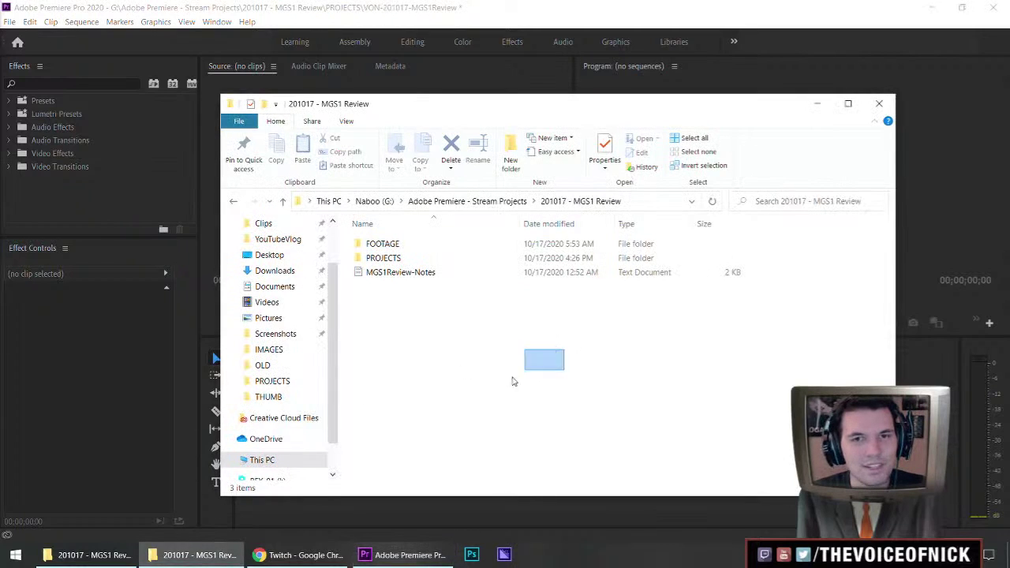
{"action": "double_click", "coordinate": [409, 247]}
{"action": "left_click_drag", "start_coordinate": [451, 355], "coordinate": [493, 322]}
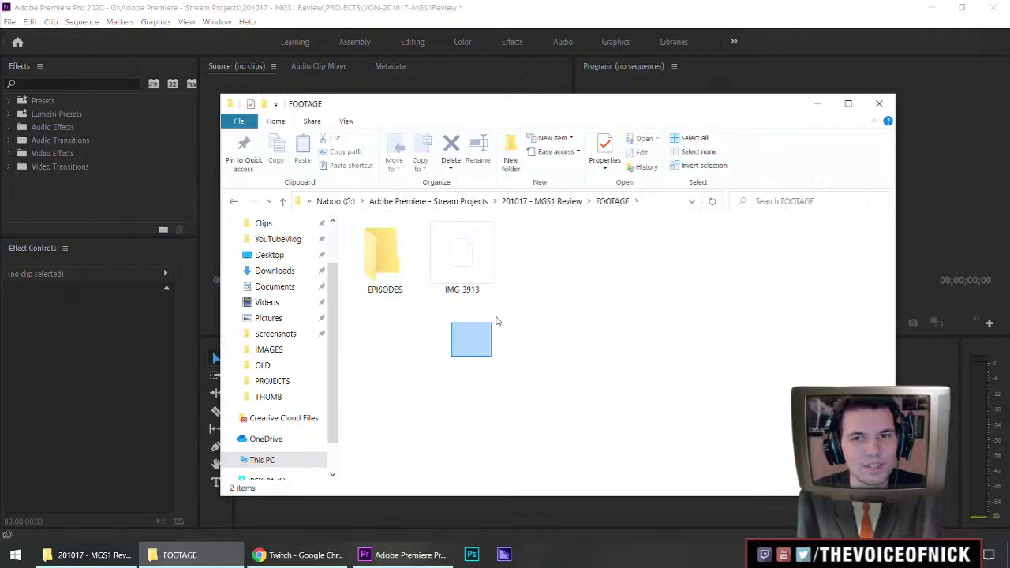
{"action": "left_click", "coordinate": [469, 275]}
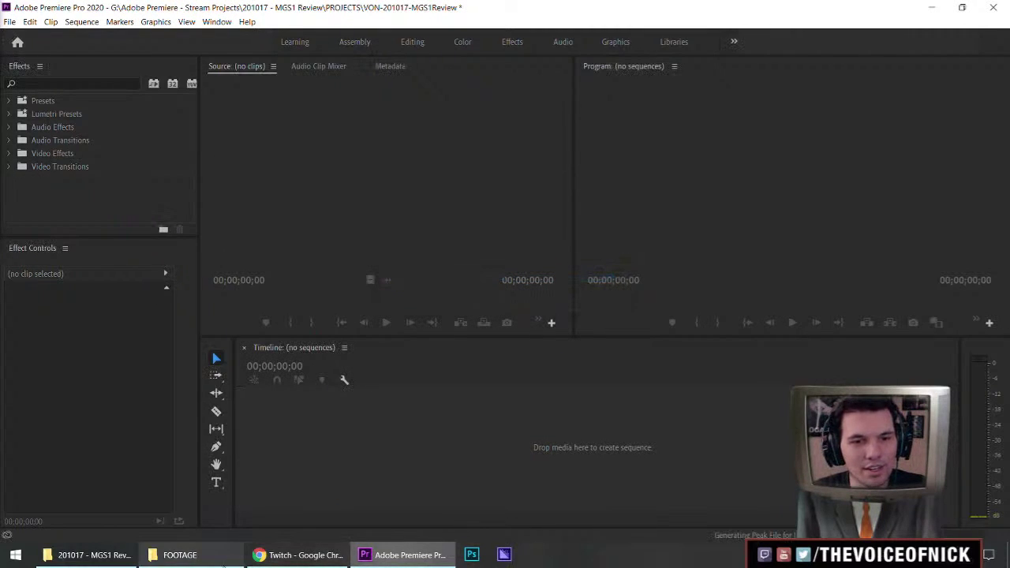
Open the EPISODES folder inside FOOTAGE and import all of its Metal Gear Solid episode videos into the project
{"action": "left_click", "coordinate": [180, 555]}
{"action": "left_click", "coordinate": [404, 281]}
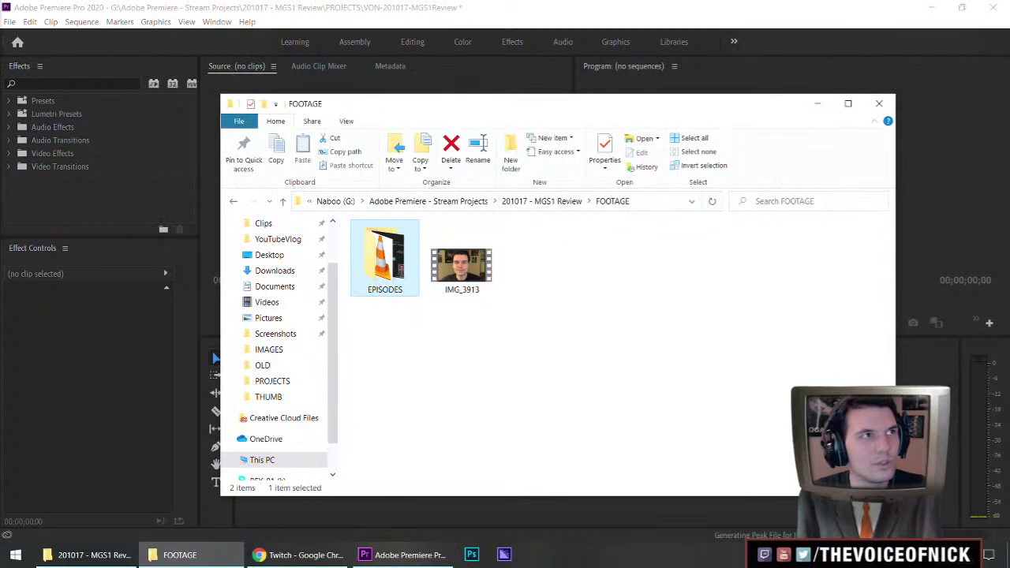
{"action": "double_click", "coordinate": [399, 282]}
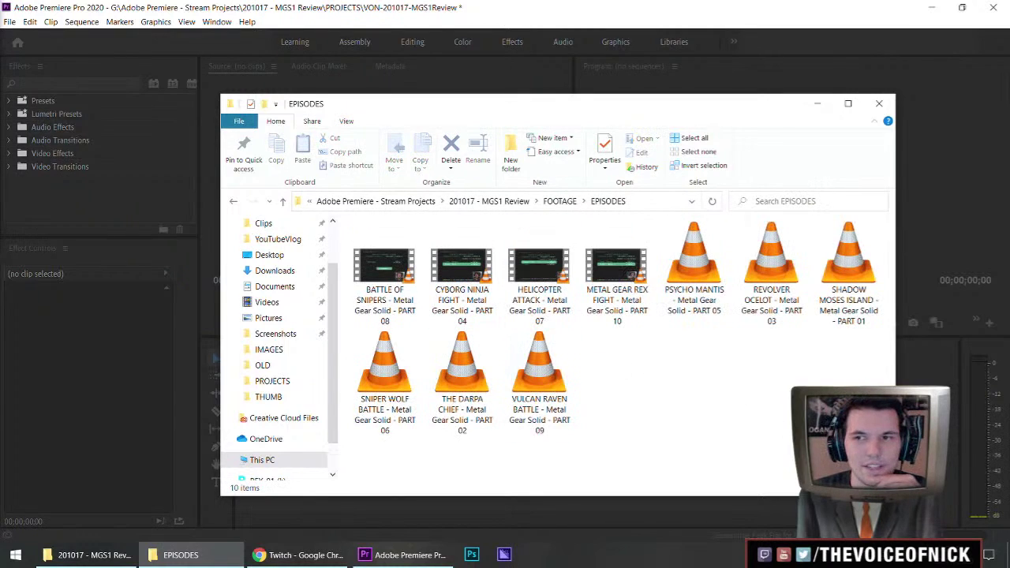
{"action": "key", "text": "ctrl+a"}
{"action": "left_click", "coordinate": [679, 409]}
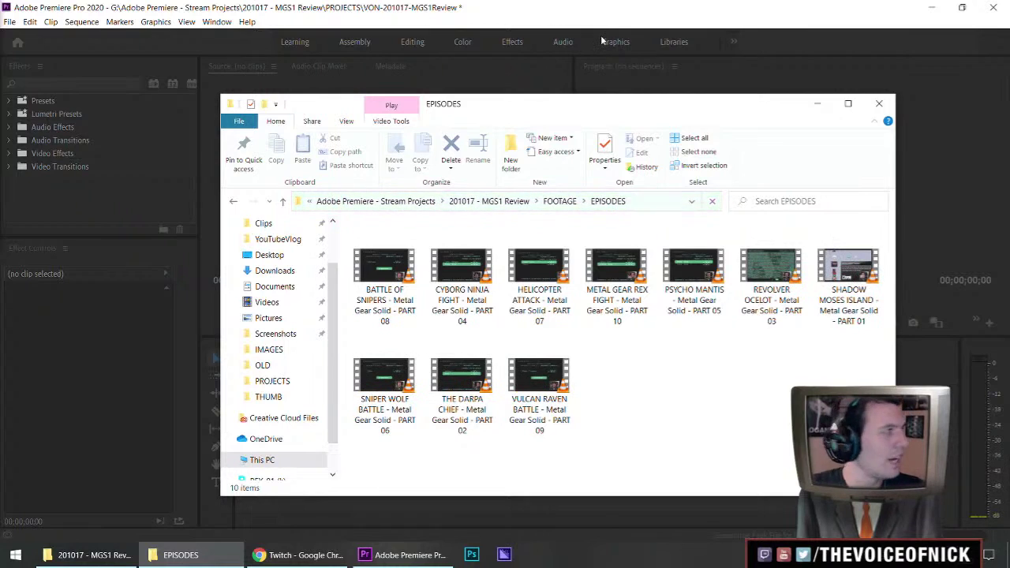
{"action": "left_click", "coordinate": [501, 10]}
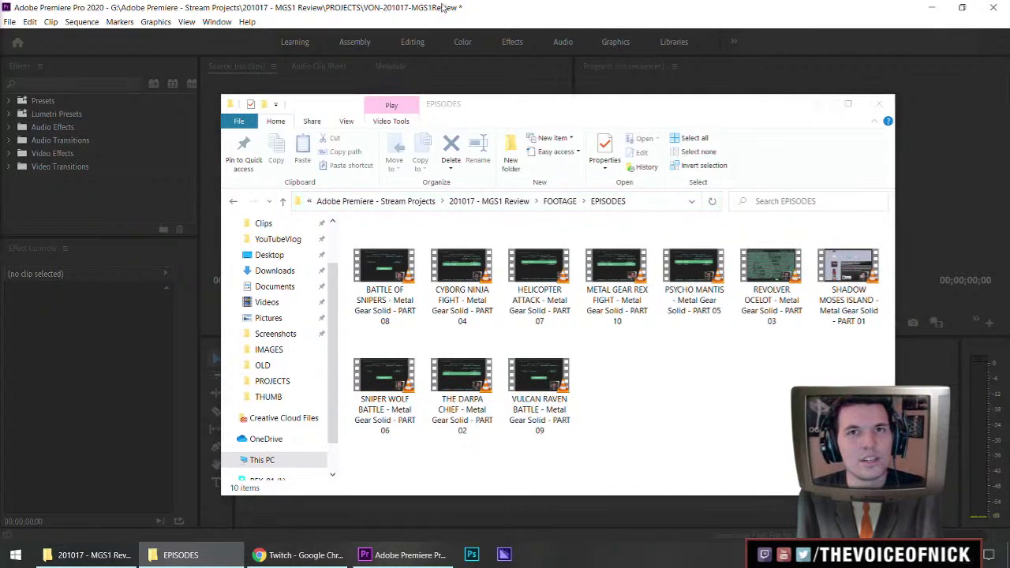
Bring the floating Project panel over the main Premiere Pro window and start a new sequence from it
{"action": "left_click", "coordinate": [416, 9]}
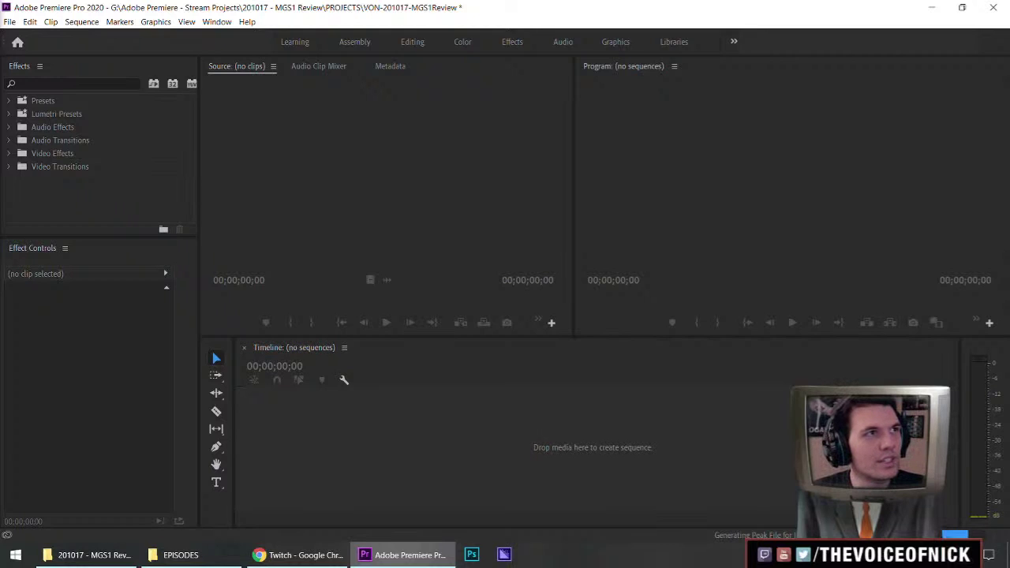
{"action": "left_click_drag", "start_coordinate": [0, 322], "coordinate": [471, 90]}
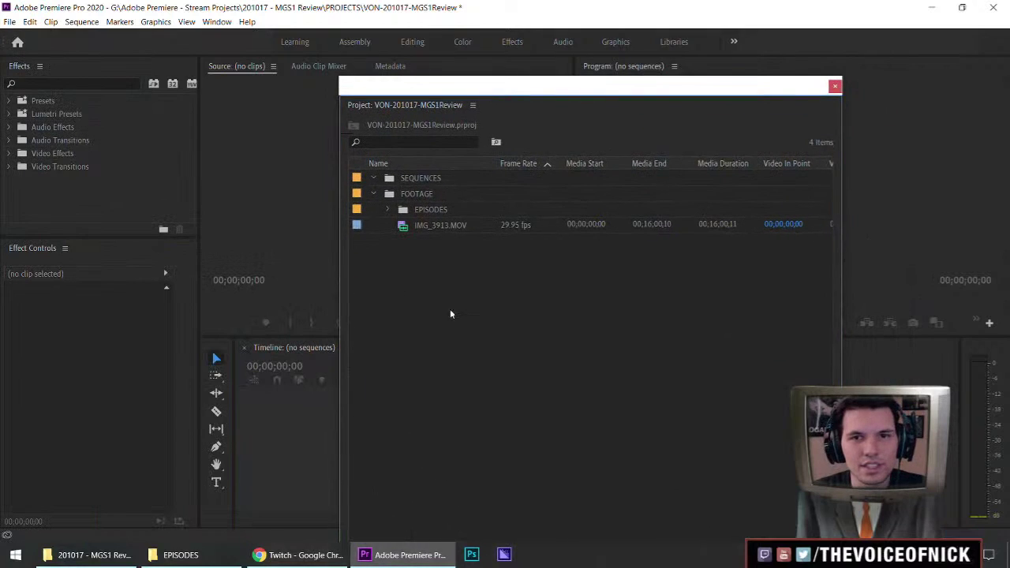
{"action": "left_click", "coordinate": [434, 228]}
{"action": "left_click", "coordinate": [488, 289]}
{"action": "right_click", "coordinate": [488, 290]}
{"action": "mouse_move", "coordinate": [560, 339]}
{"action": "left_click", "coordinate": [655, 334]}
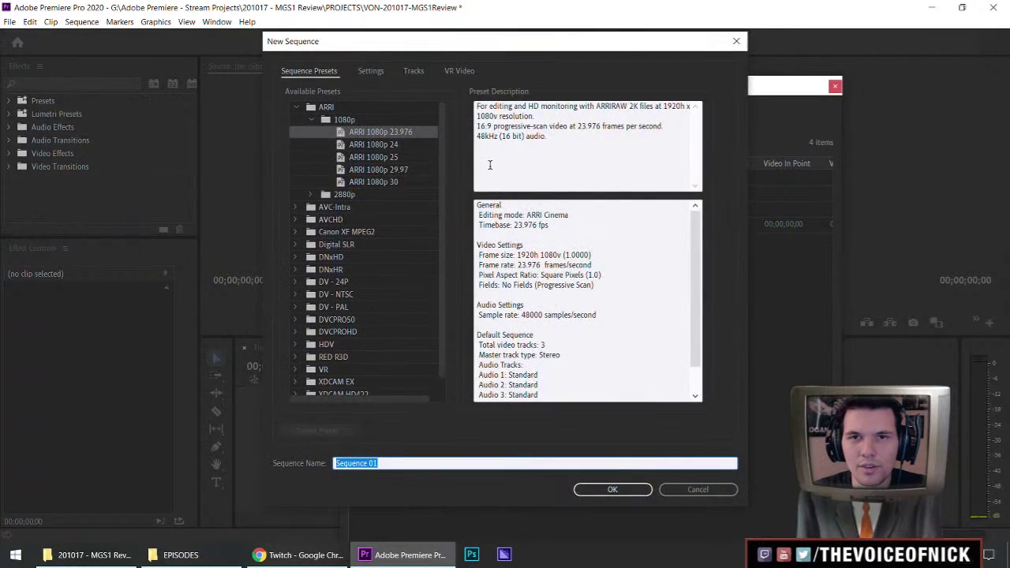
Set the new sequence's editing mode to Custom and its timebase to 30.00 frames/second
{"action": "left_click", "coordinate": [369, 72]}
{"action": "left_click", "coordinate": [437, 93]}
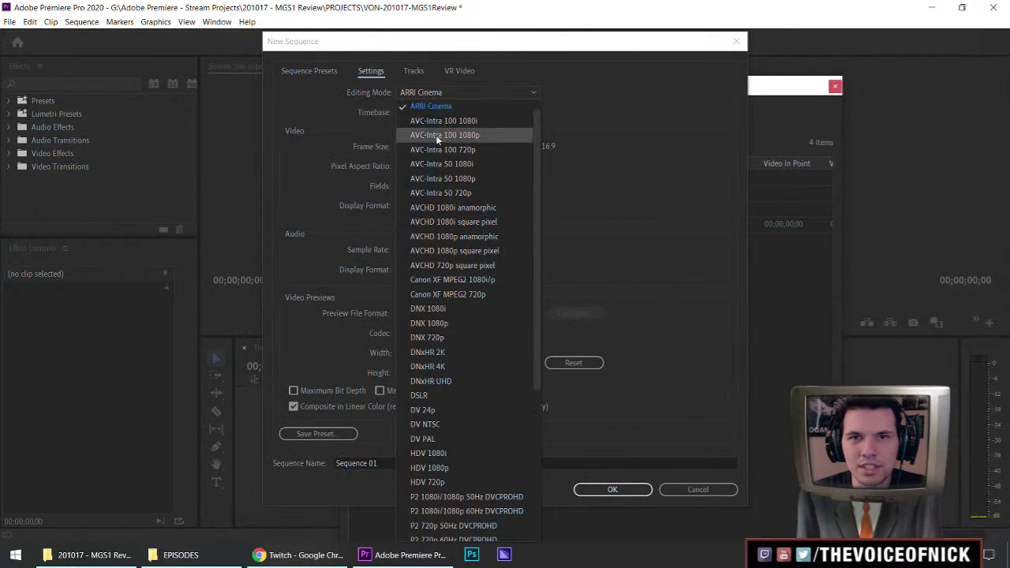
{"action": "scroll", "coordinate": [436, 135], "scroll_direction": "up", "scroll_amount": 1}
{"action": "left_click", "coordinate": [427, 106]}
{"action": "left_click", "coordinate": [445, 111]}
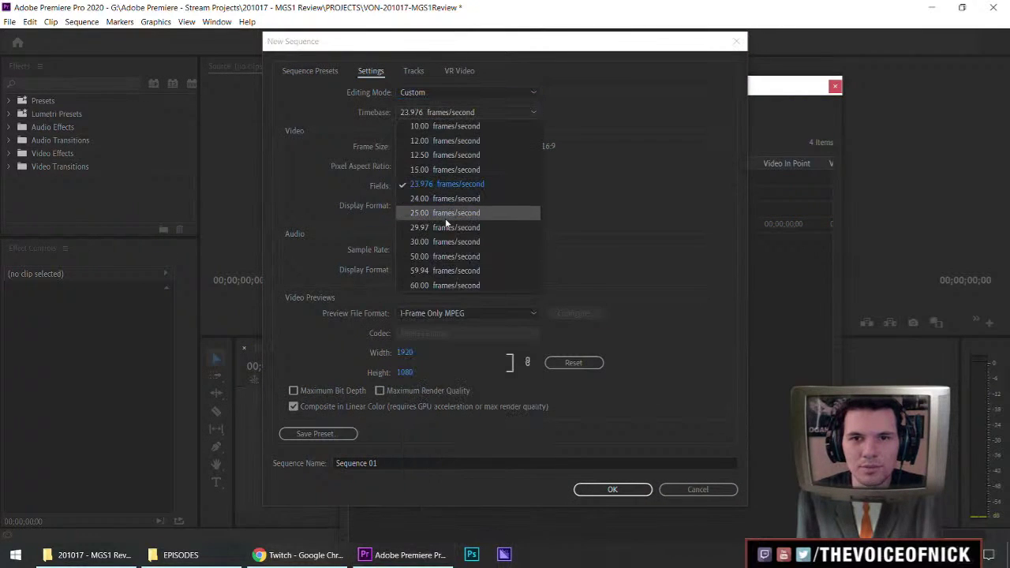
{"action": "left_click", "coordinate": [447, 242]}
Set the sequence's frame size to 1280 by 720 and create the sequence
{"action": "left_click", "coordinate": [409, 147]}
{"action": "type", "text": "1280"}
{"action": "key", "text": "Tab"}
{"action": "type", "text": "720"}
{"action": "left_click", "coordinate": [680, 217]}
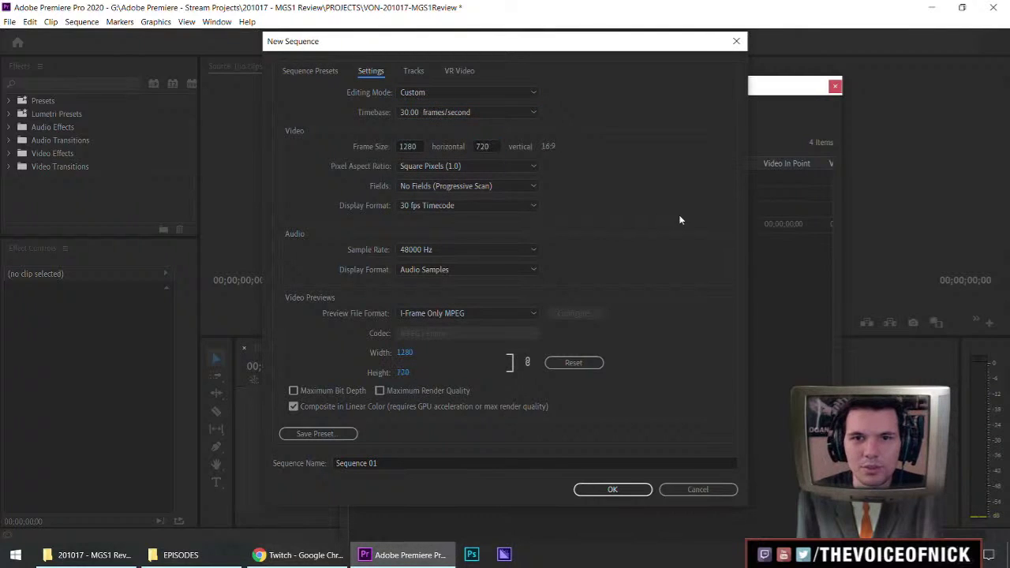
{"action": "left_click", "coordinate": [621, 489]}
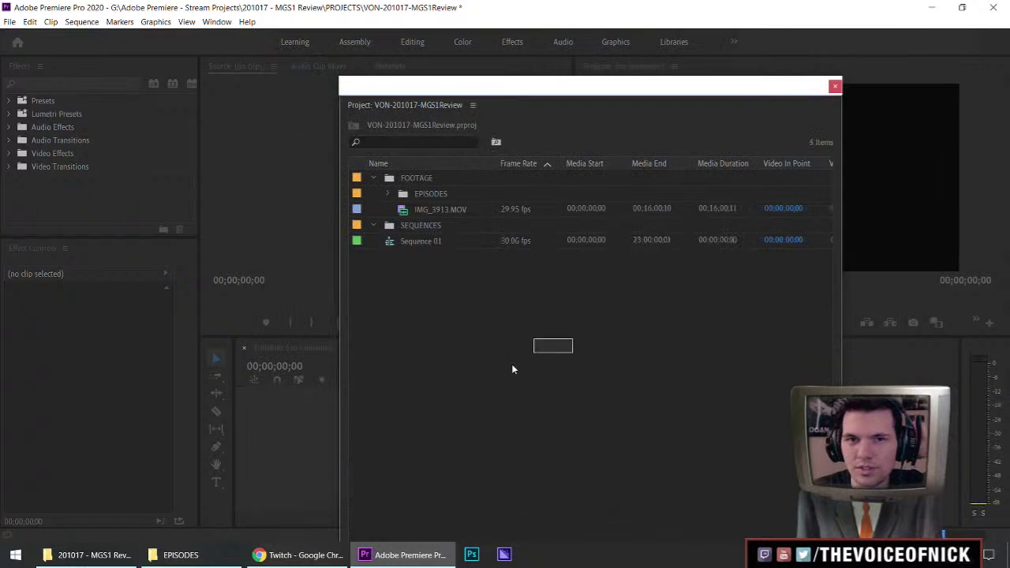
Move the new sequence into the SEQUENCES bin and rename it 201017-MGS1Review
{"action": "left_click_drag", "start_coordinate": [411, 242], "coordinate": [408, 179]}
{"action": "left_click_drag", "start_coordinate": [417, 224], "coordinate": [395, 241]}
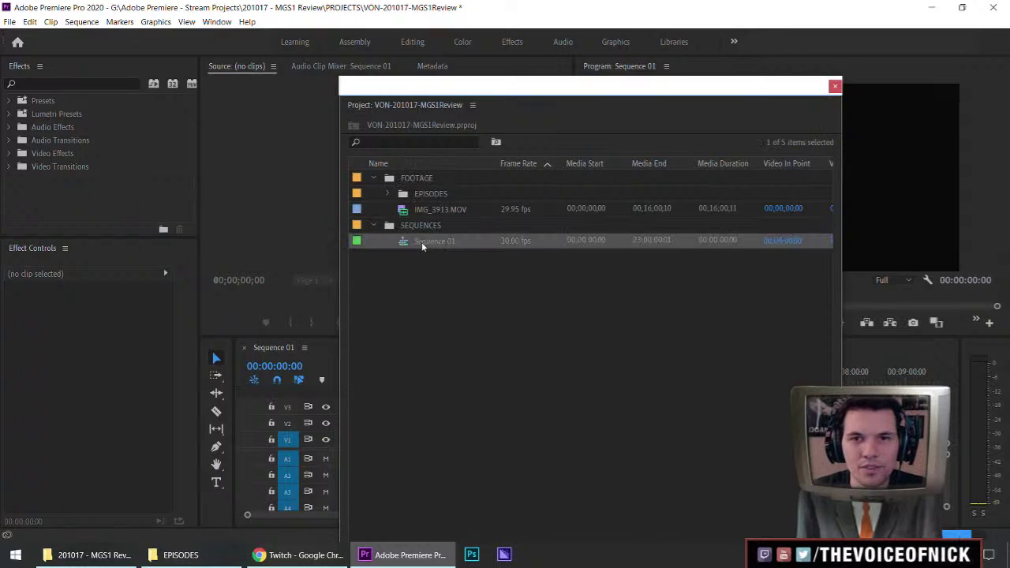
{"action": "left_click", "coordinate": [431, 242]}
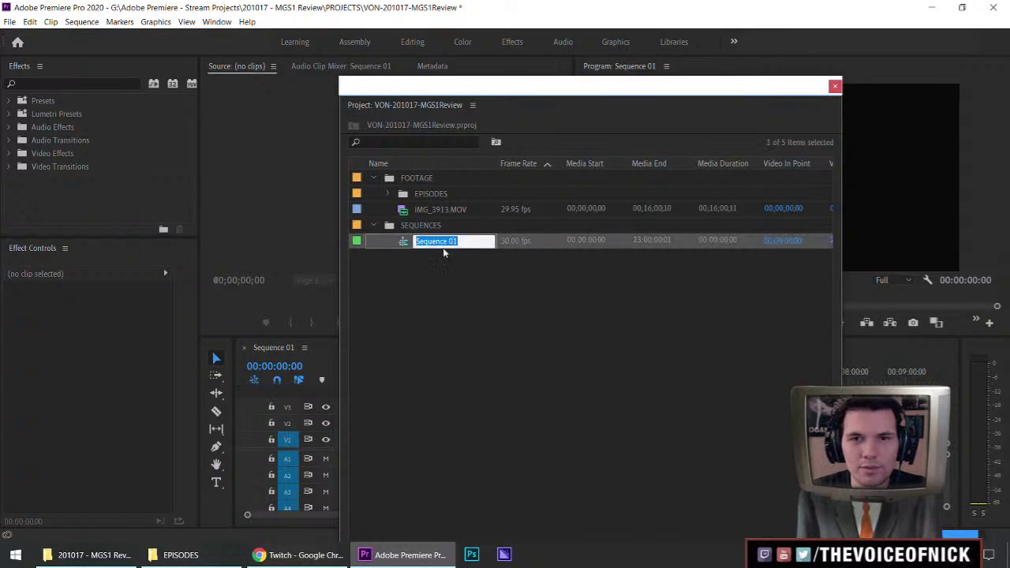
{"action": "type", "text": "201017-MGS"}
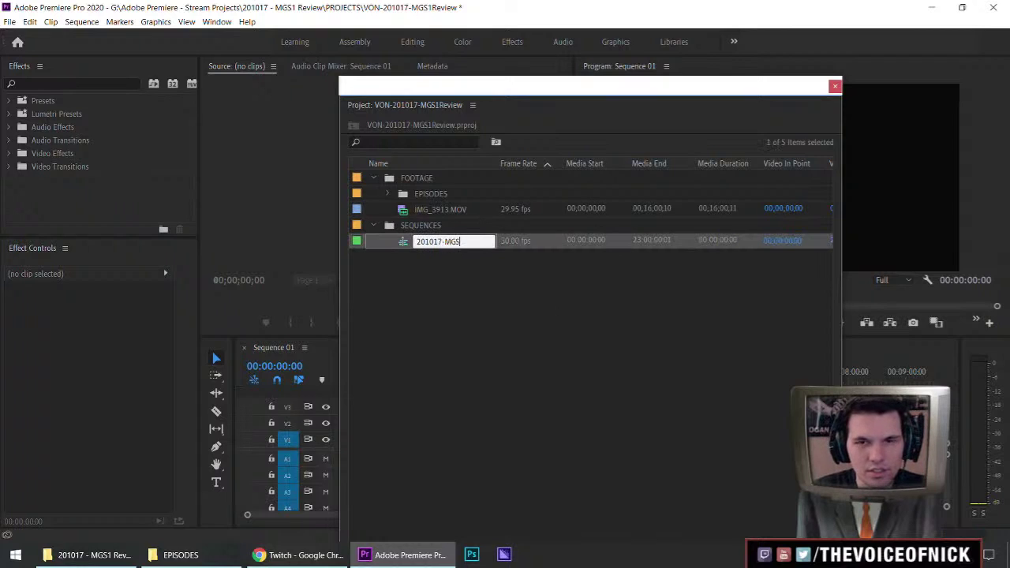
{"action": "type", "text": "1Rev"}
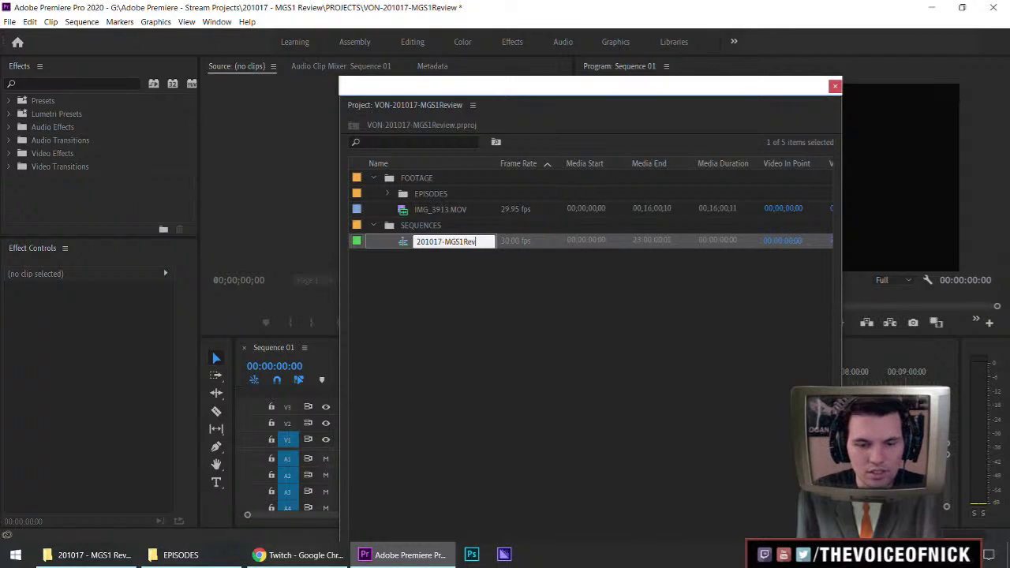
{"action": "type", "text": "e"}
{"action": "key", "text": "BackSpace"}
{"action": "key", "text": "BackSpace"}
{"action": "type", "text": "view"}
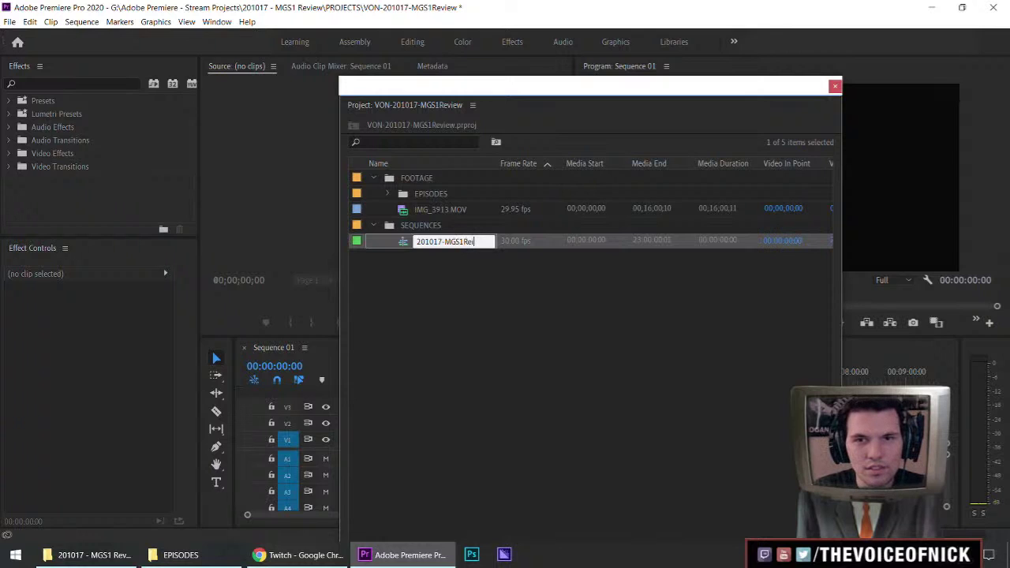
{"action": "key", "text": "Return"}
Open the EXPORTS folder of 200810 - MG2 Review in a separate File Explorer window to check how the exported video is named
{"action": "left_click", "coordinate": [107, 558]}
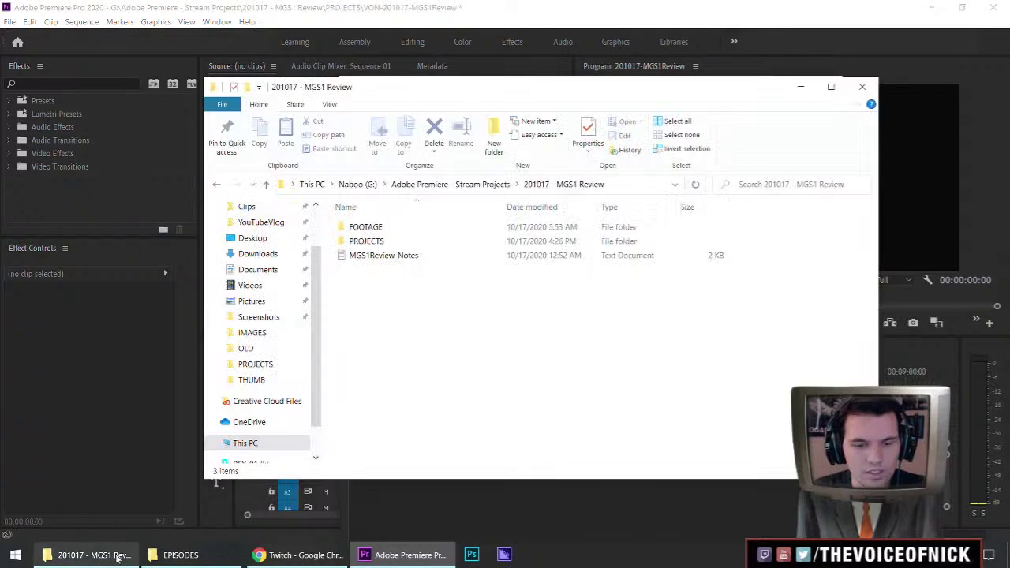
{"action": "key", "text": "ctrl+n"}
{"action": "left_click", "coordinate": [515, 218]}
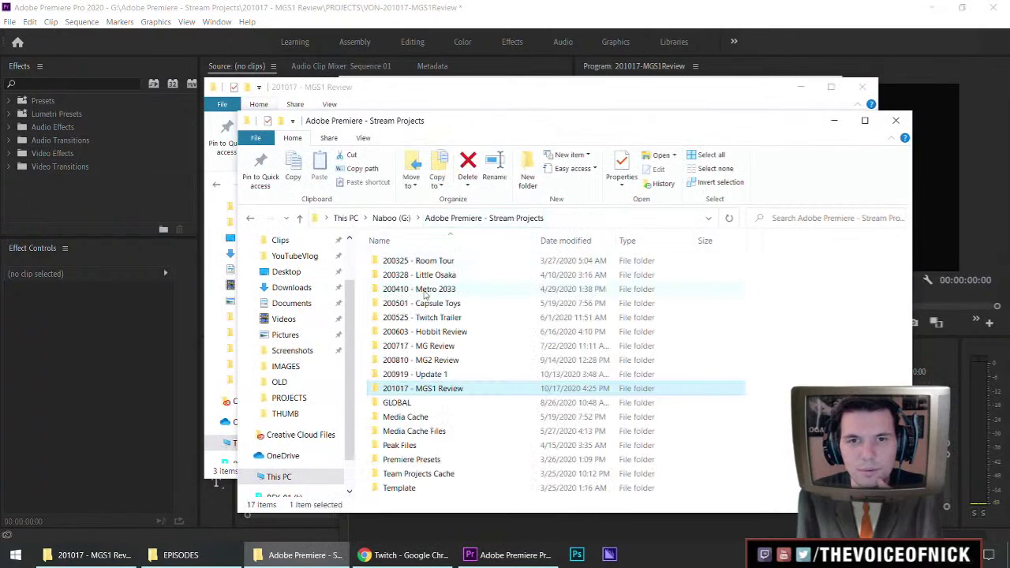
{"action": "double_click", "coordinate": [438, 360]}
{"action": "double_click", "coordinate": [421, 267]}
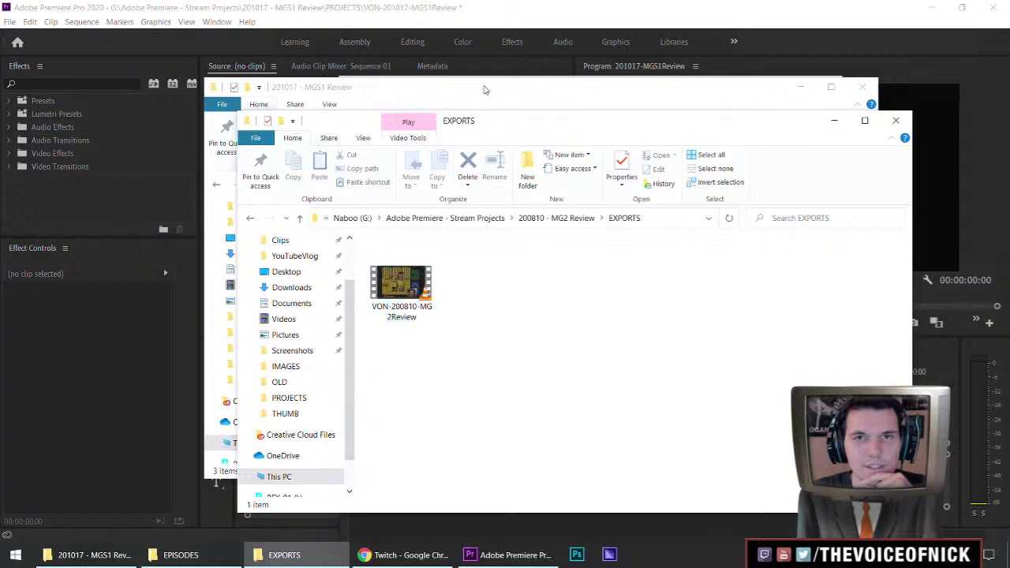
Return to Premiere Pro and prefix the sequence name with VON- so it reads VON-201017-MGS1Review
{"action": "left_click", "coordinate": [600, 6]}
{"action": "left_click", "coordinate": [440, 239]}
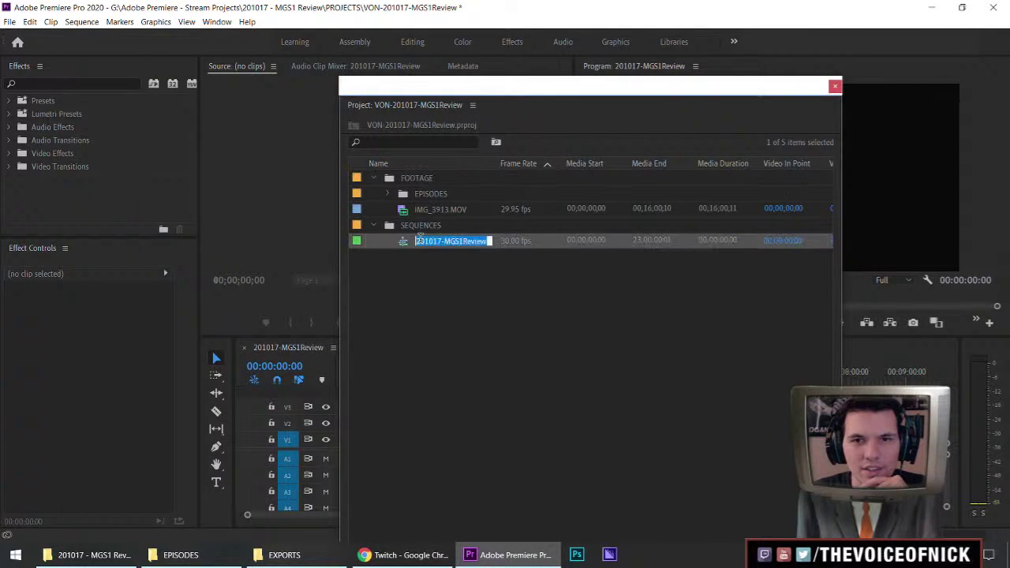
{"action": "type", "text": "VON-"}
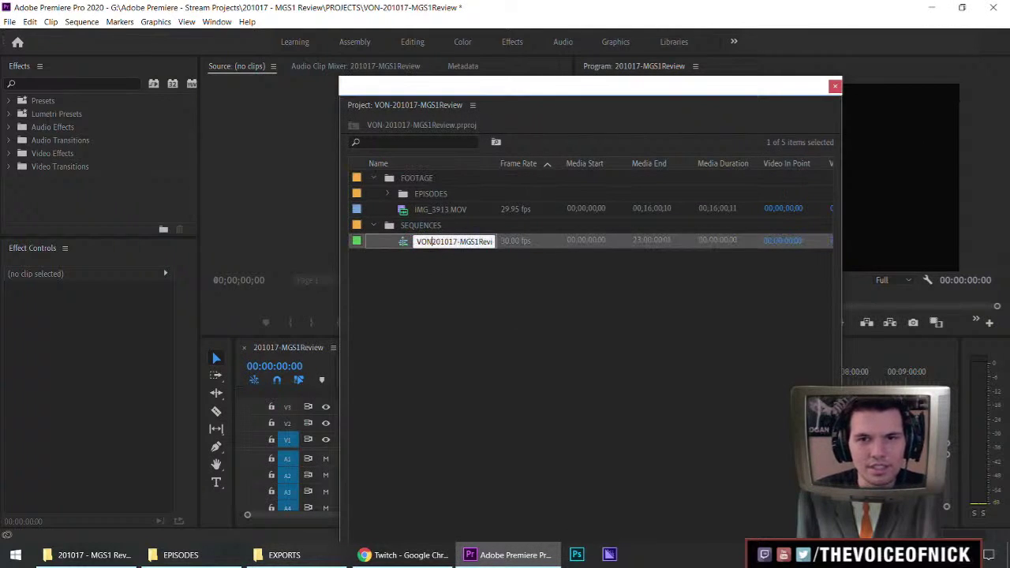
{"action": "key", "text": "Return"}
{"action": "left_click", "coordinate": [535, 340]}
Widen the Name column of the Project panel and move the panel back out of the main window
{"action": "left_click_drag", "start_coordinate": [498, 163], "coordinate": [588, 174]}
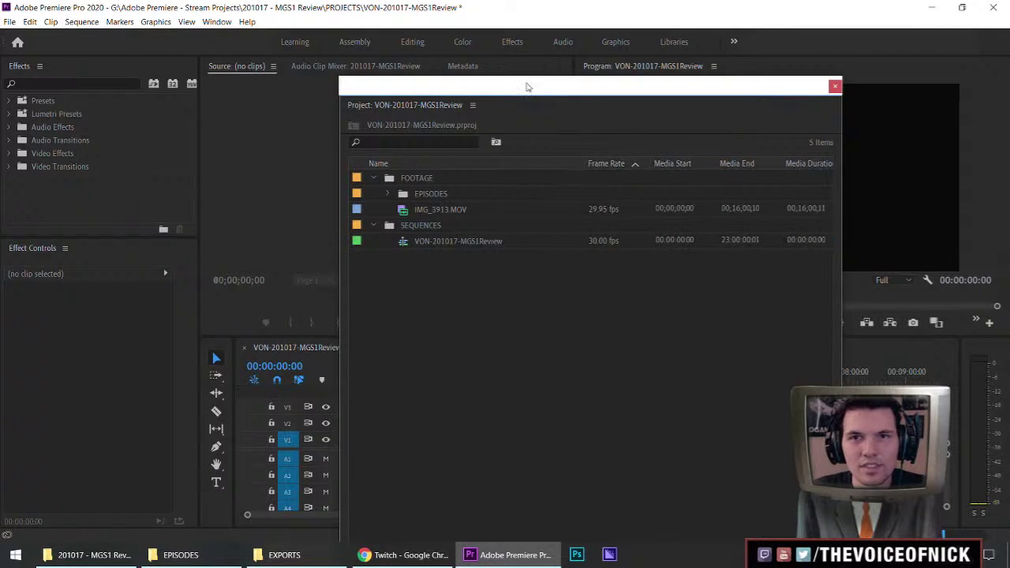
{"action": "left_click_drag", "start_coordinate": [529, 87], "coordinate": [0, 182]}
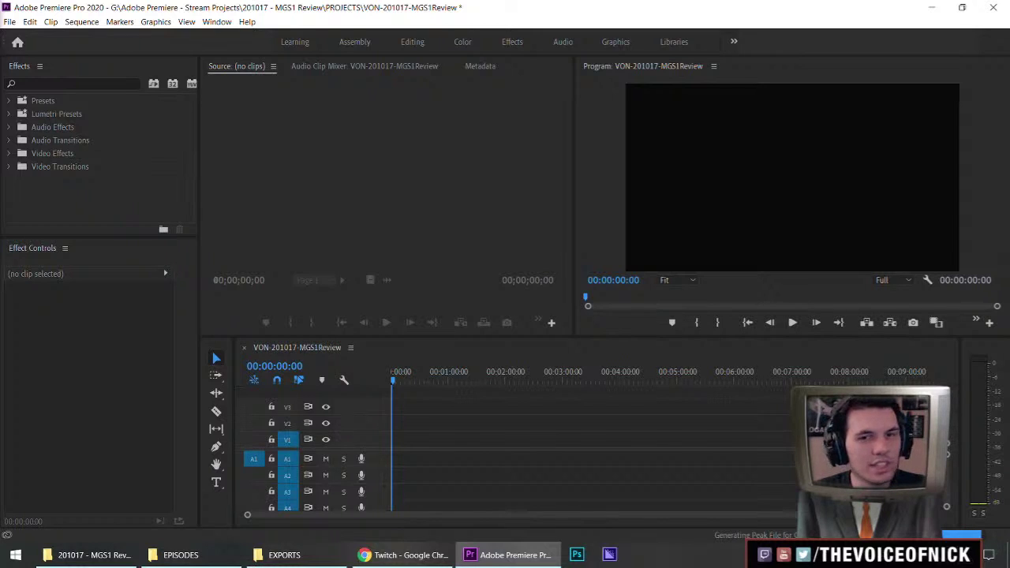
Play the start of the IMG_3913.MOV source clip and mark its in point at 00;00;00;10
{"action": "left_click_drag", "start_coordinate": [509, 560], "coordinate": [395, 436]}
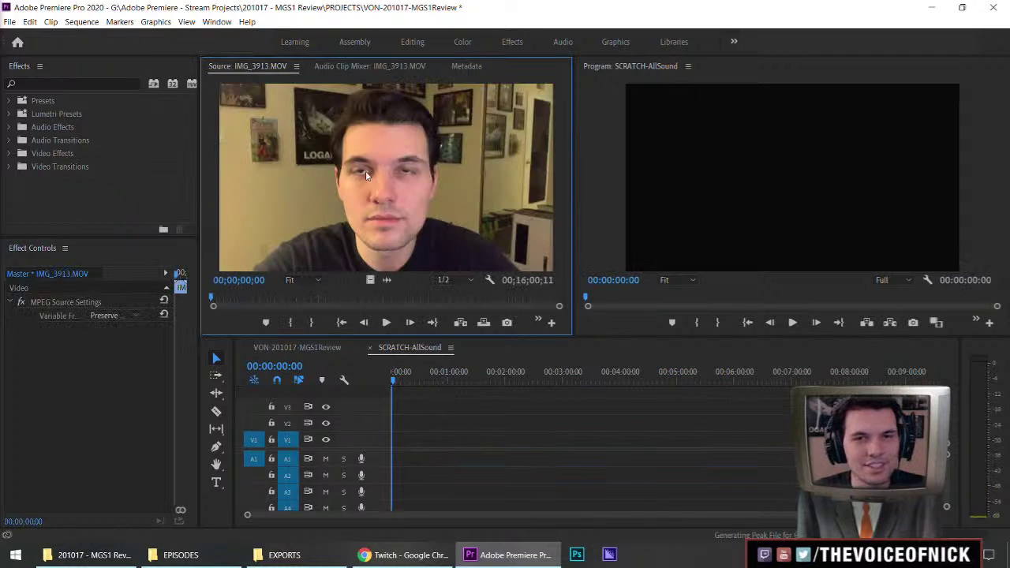
{"action": "key", "text": "space"}
{"action": "key", "text": "space"}
{"action": "key", "text": "i"}
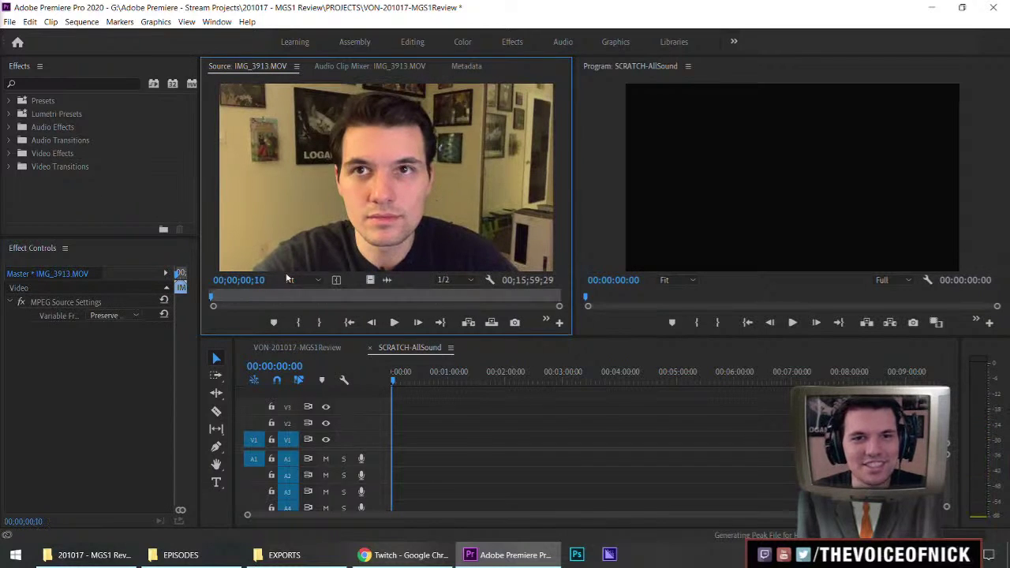
Place the marked IMG_3913.MOV clip on tracks V1 and A1 at the start of the SCRATCH-AllSound sequence
{"action": "left_click_drag", "start_coordinate": [406, 217], "coordinate": [393, 447]}
{"action": "left_click", "coordinate": [382, 210]}
{"action": "left_click", "coordinate": [460, 417]}
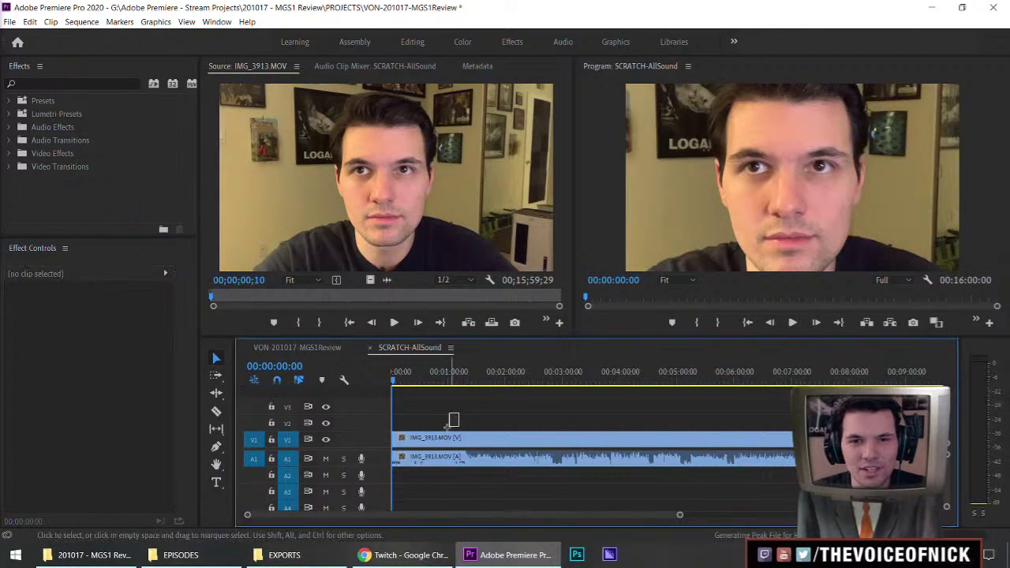
Apply Set to Frame Size to the IMG_3913.MOV clip in the SCRATCH-AllSound sequence
{"action": "right_click", "coordinate": [456, 441]}
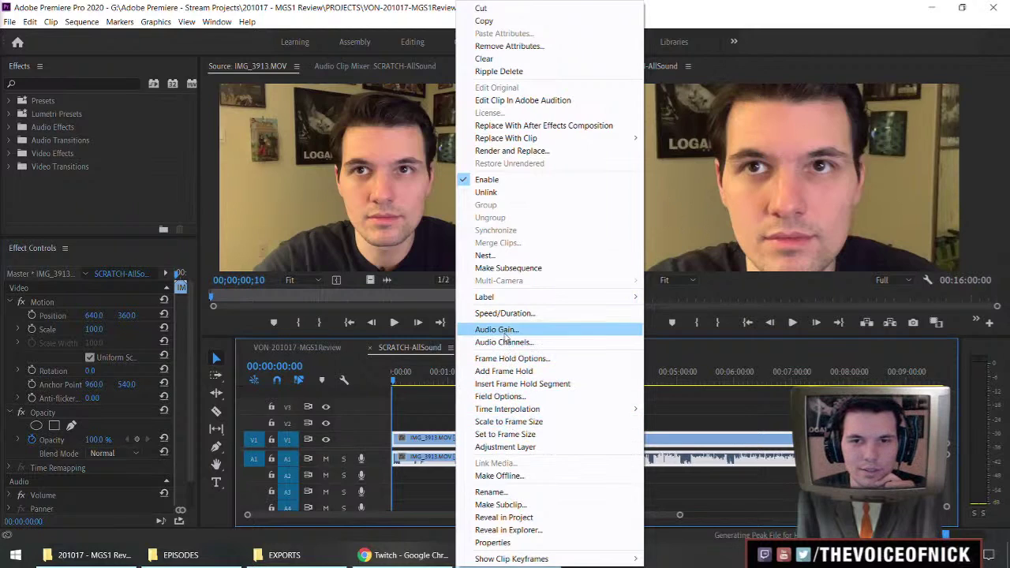
{"action": "left_click", "coordinate": [505, 421]}
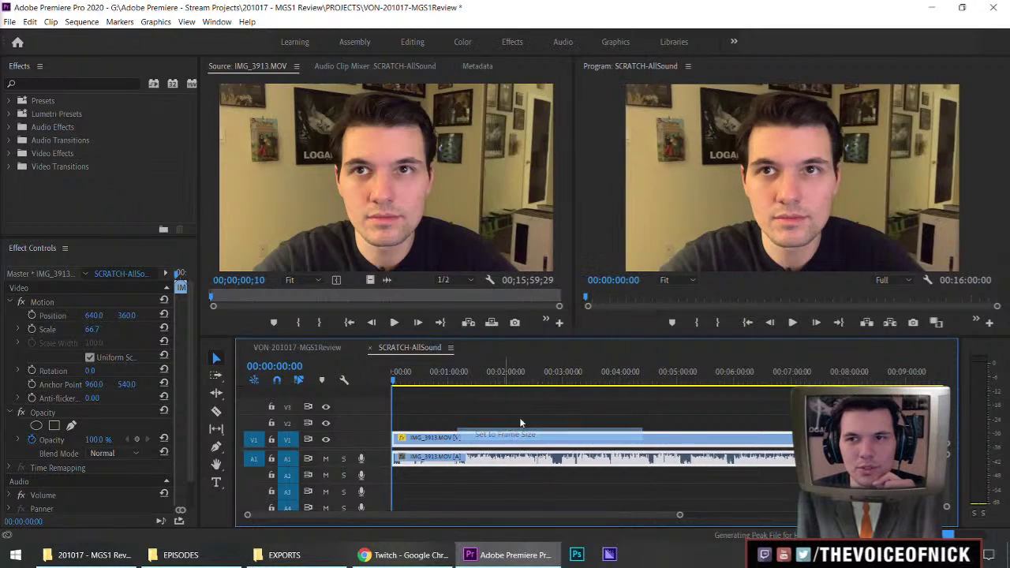
{"action": "left_click", "coordinate": [566, 406]}
Save the VON-201017-MGS1Review project
{"action": "key", "text": "minus"}
{"action": "key", "text": "minus"}
{"action": "key", "text": "equal"}
{"action": "key", "text": "equal"}
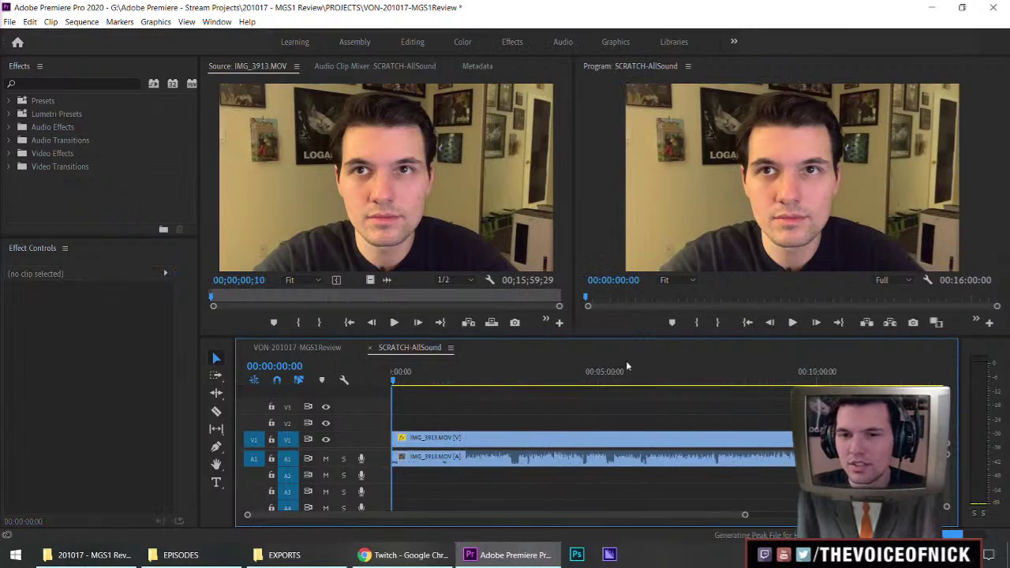
{"action": "key", "text": "minus"}
{"action": "key", "text": "minus"}
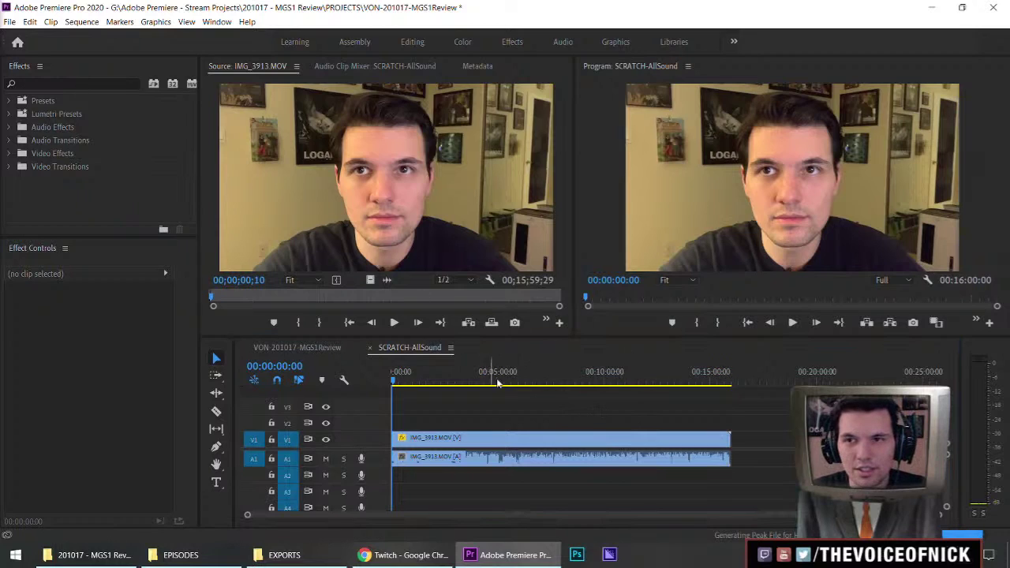
{"action": "left_click", "coordinate": [490, 418]}
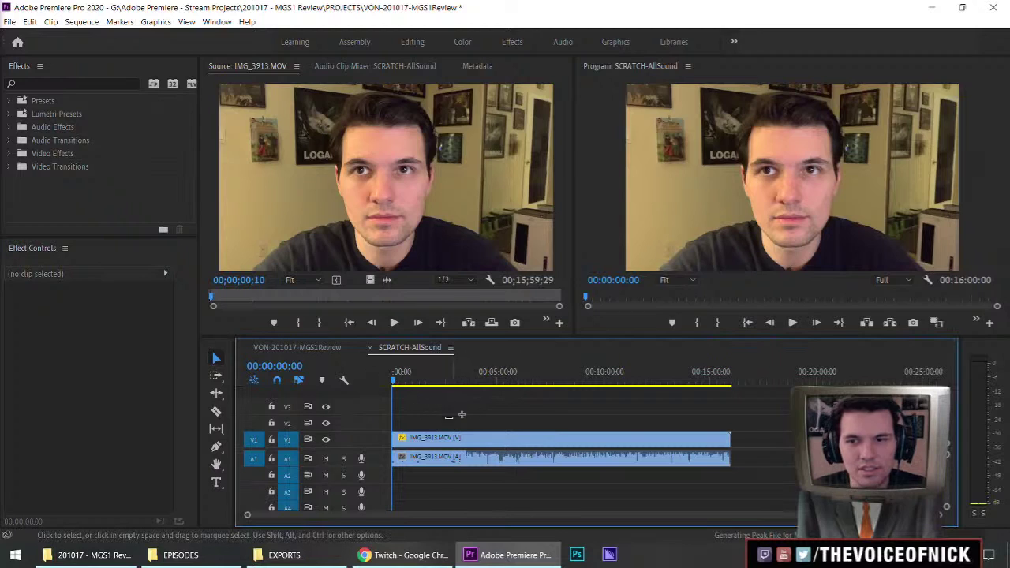
{"action": "key", "text": "ctrl+s"}
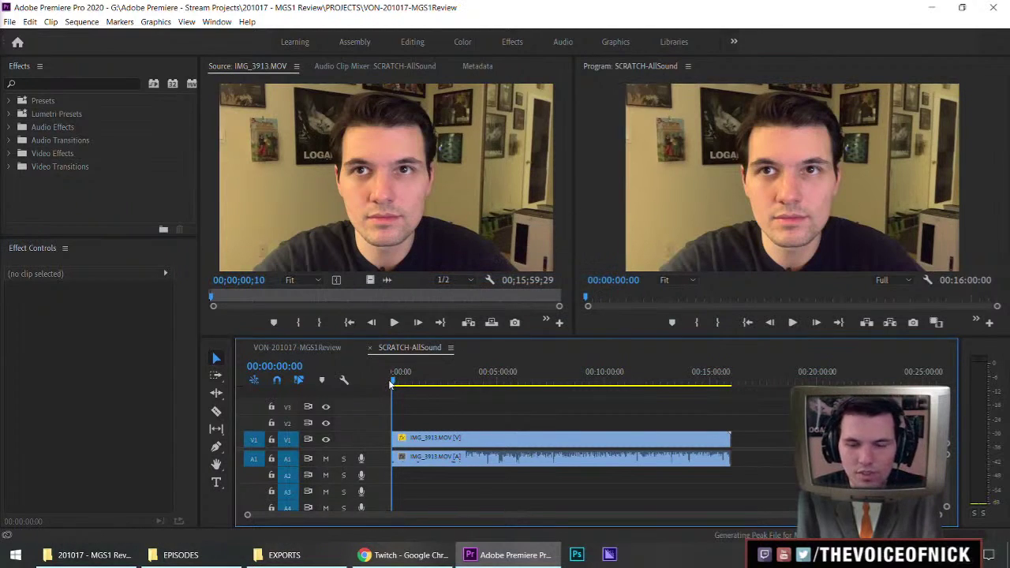
{"action": "key", "text": "equal"}
{"action": "key", "text": "equal"}
{"action": "key", "text": "equal"}
{"action": "key", "text": "equal"}
{"action": "left_click_drag", "start_coordinate": [466, 399], "coordinate": [435, 407]}
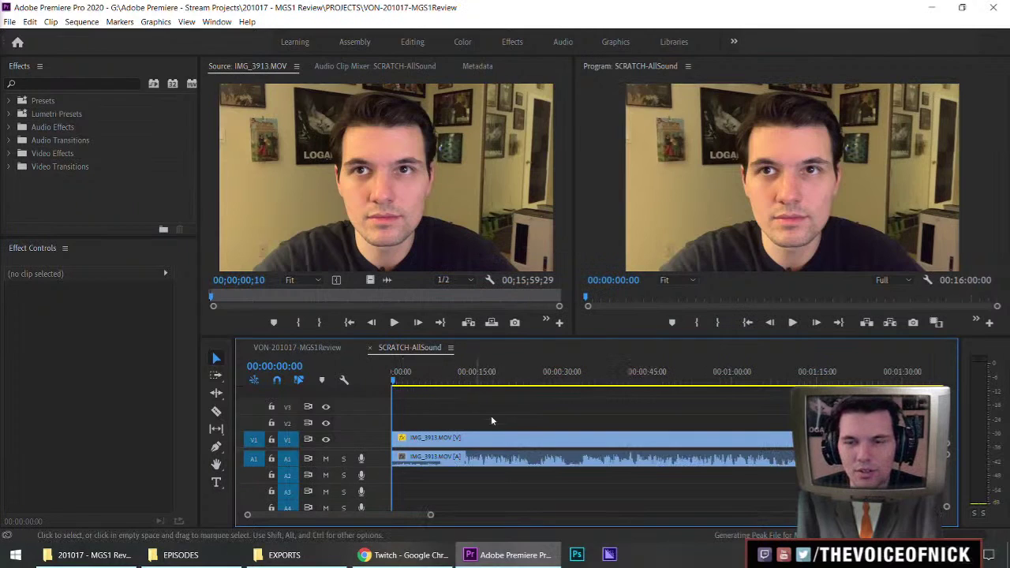
{"action": "key", "text": "minus"}
{"action": "key", "text": "minus"}
{"action": "key", "text": "minus"}
{"action": "key", "text": "minus"}
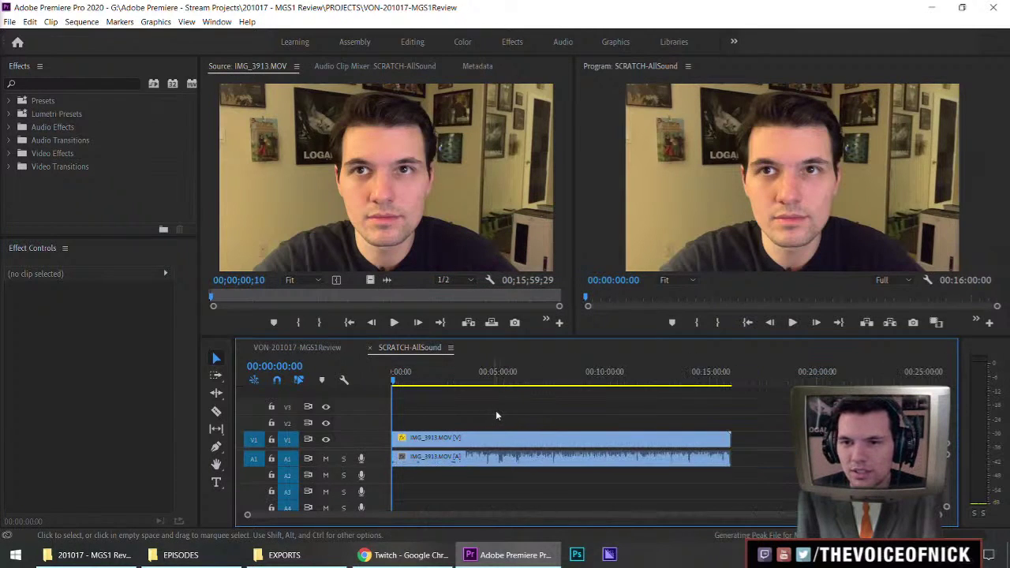
{"action": "left_click_drag", "start_coordinate": [726, 380], "coordinate": [392, 381]}
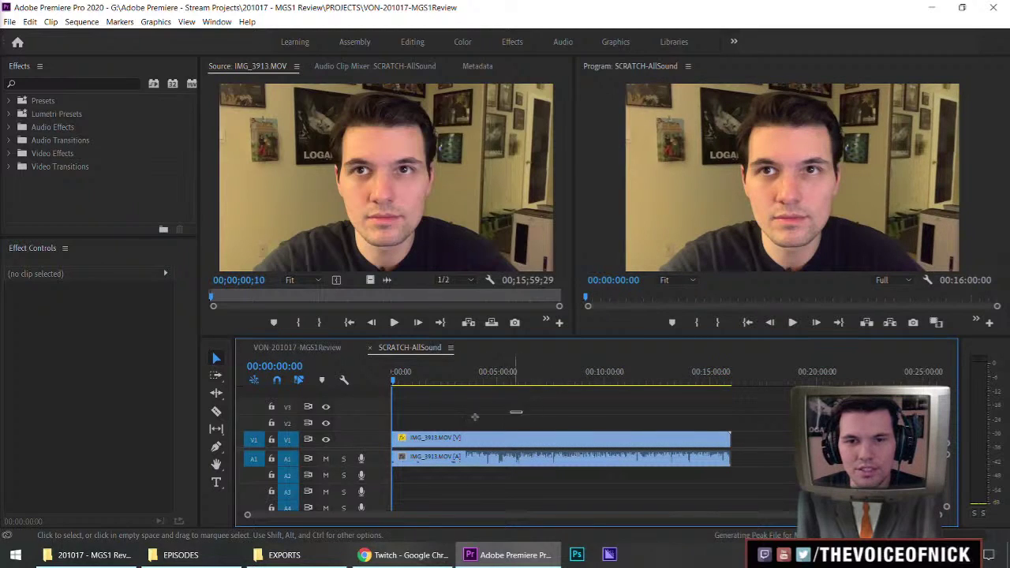
{"action": "left_click_drag", "start_coordinate": [485, 408], "coordinate": [531, 415]}
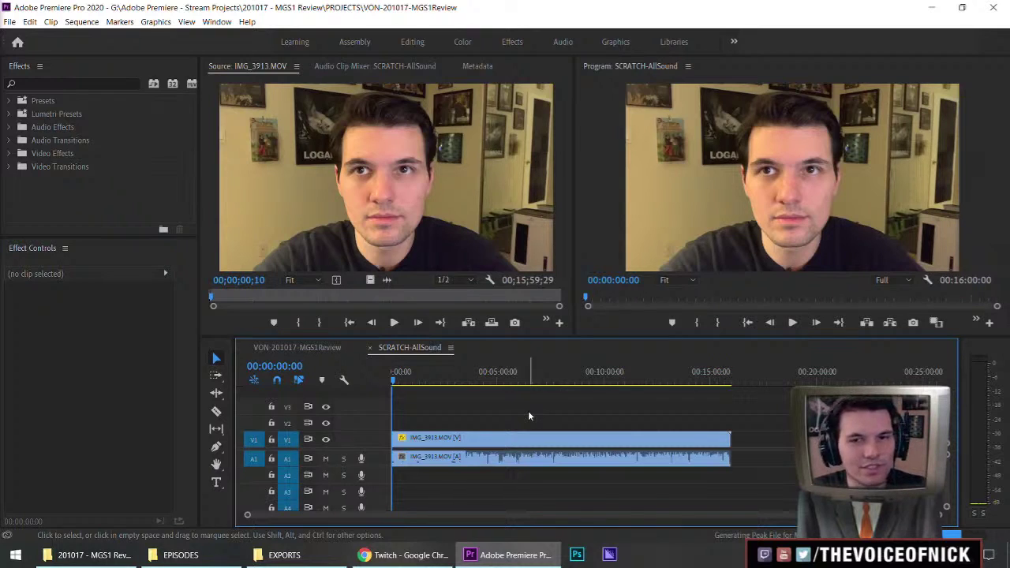
{"action": "left_click_drag", "start_coordinate": [495, 412], "coordinate": [542, 403]}
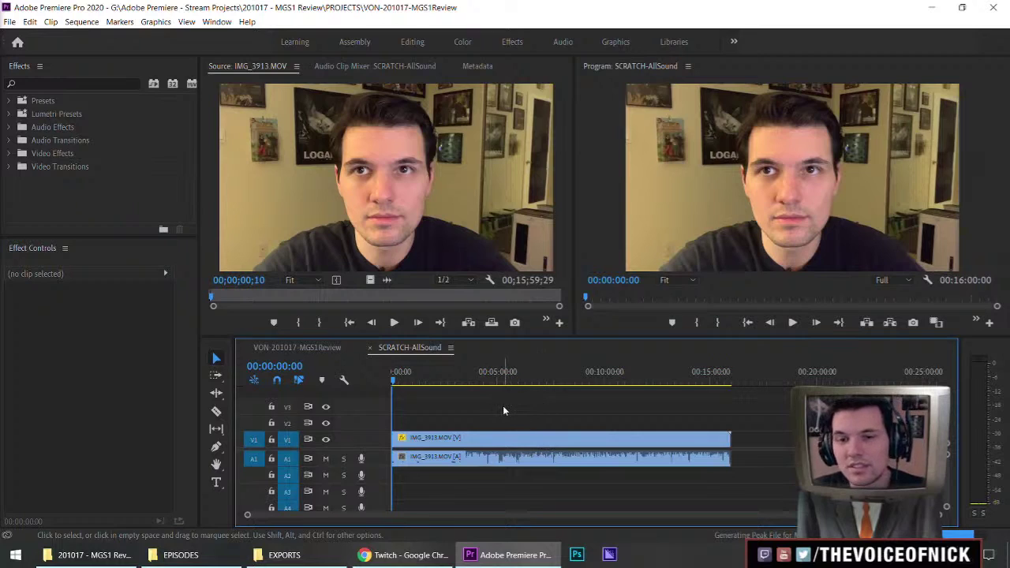
Play the start of the IMG_3913.MOV clip in SCRATCH-AllSound and split its video and audio at 00:00:07:25
{"action": "key", "text": "equal"}
{"action": "key", "text": "equal"}
{"action": "key", "text": "equal"}
{"action": "key", "text": "equal"}
{"action": "left_click_drag", "start_coordinate": [422, 382], "coordinate": [427, 381]}
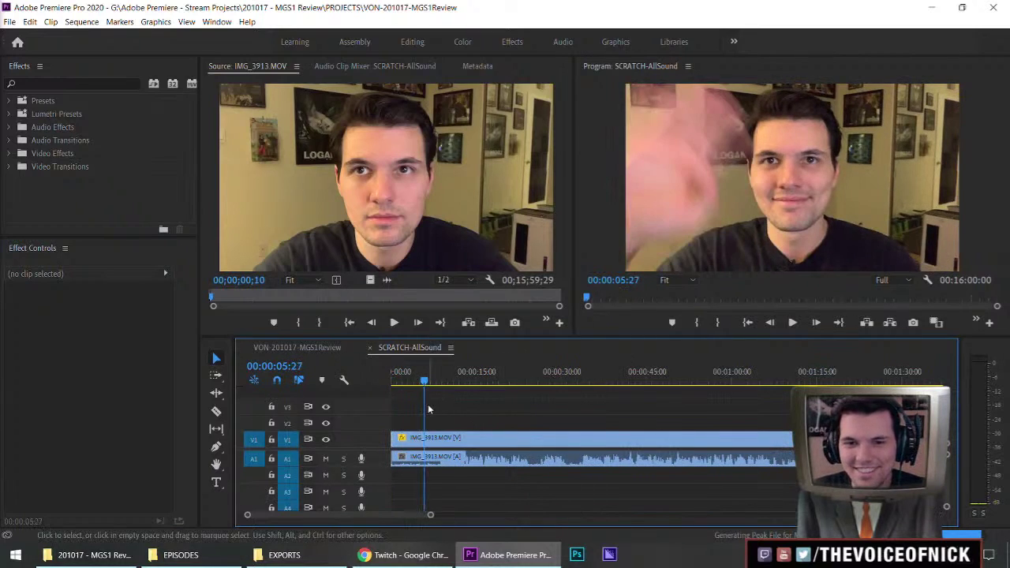
{"action": "key", "text": "equal"}
{"action": "key", "text": "equal"}
{"action": "key", "text": "space"}
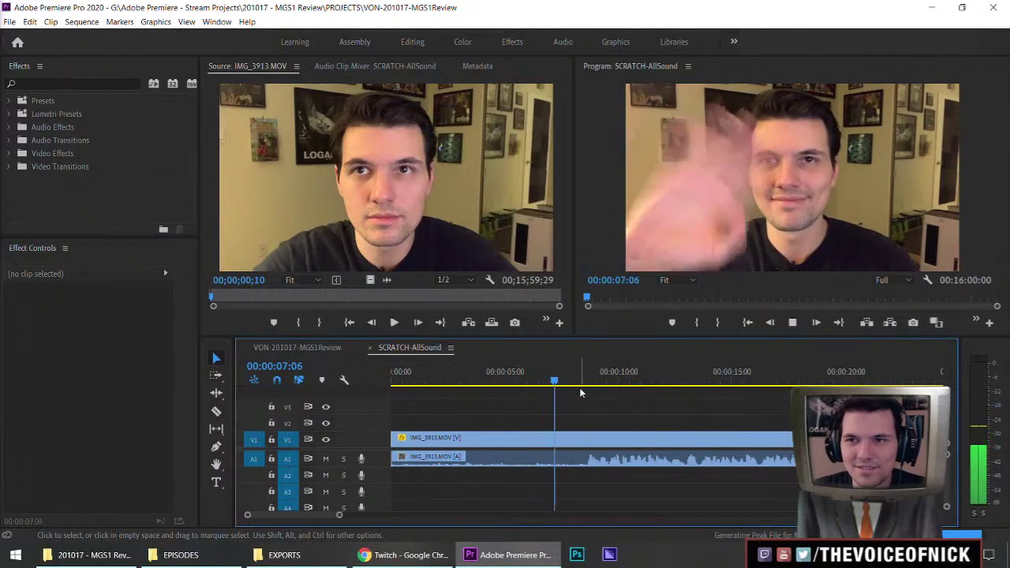
{"action": "key", "text": "space"}
{"action": "key", "text": "c"}
{"action": "key", "text": "ctrl+k"}
{"action": "key", "text": "v"}
Delete the segment before the cut and move the remaining IMG_3913.MOV clip so it starts at 00:00:10:05
{"action": "left_click", "coordinate": [507, 437]}
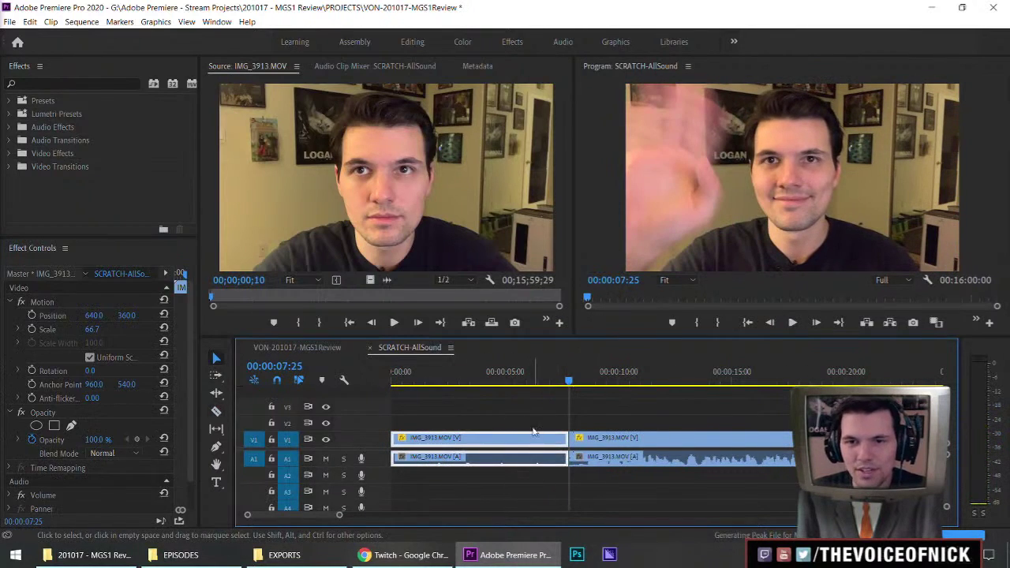
{"action": "key", "text": "Delete"}
{"action": "key", "text": "minus"}
{"action": "key", "text": "minus"}
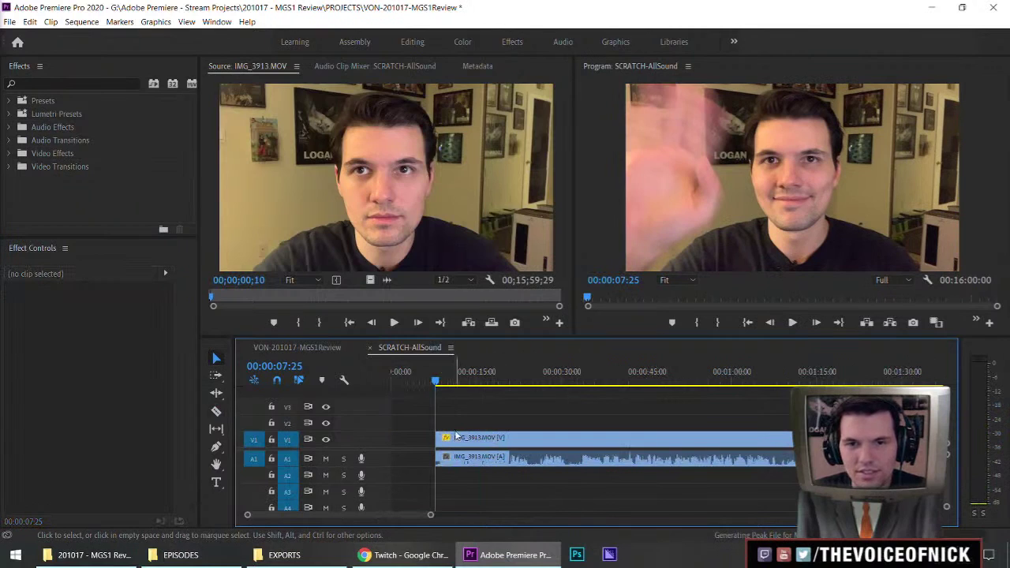
{"action": "left_click_drag", "start_coordinate": [453, 440], "coordinate": [466, 440]}
{"action": "left_click", "coordinate": [488, 417]}
Add a named comment marker to the sequence at the clip's start, 00:00:10:05
{"action": "key", "text": "space"}
{"action": "key", "text": "space"}
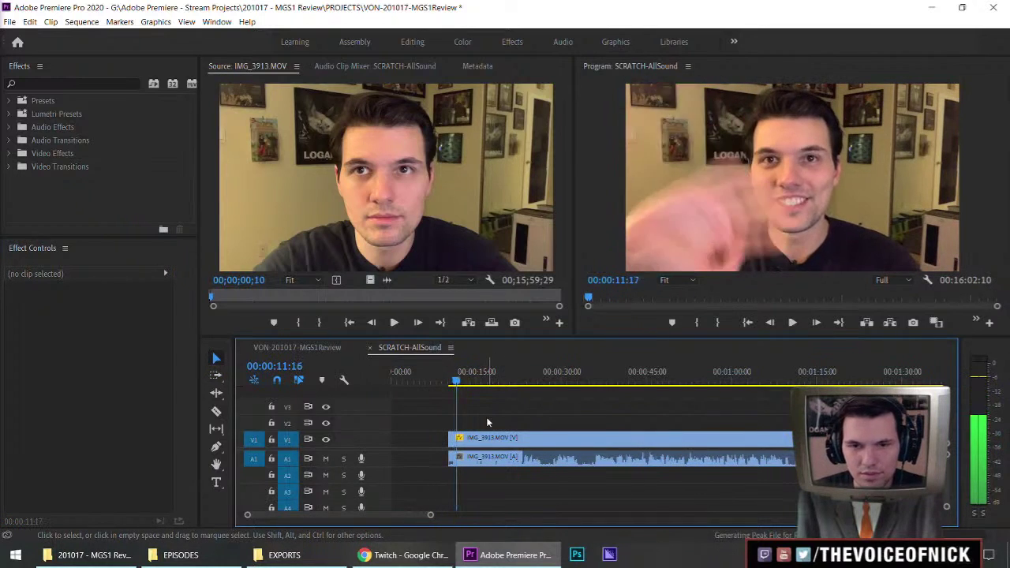
{"action": "key", "text": "m"}
{"action": "key", "text": "m"}
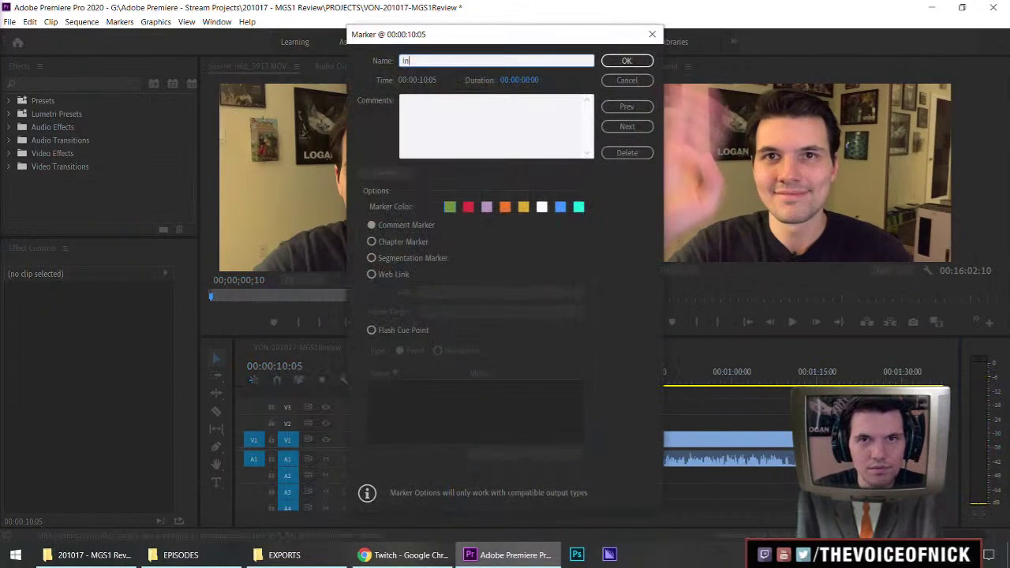
{"action": "key", "text": "Return"}
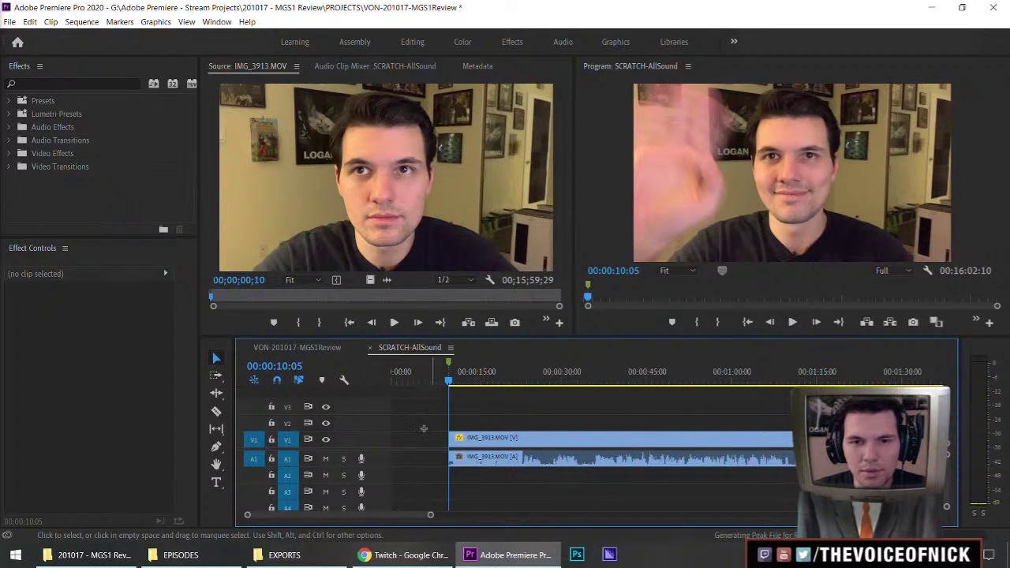
Raise the audio gain of the IMG_3913.MOV clip in the sequence
{"action": "left_click", "coordinate": [10, 101]}
{"action": "left_click", "coordinate": [531, 467]}
{"action": "right_click", "coordinate": [530, 471]}
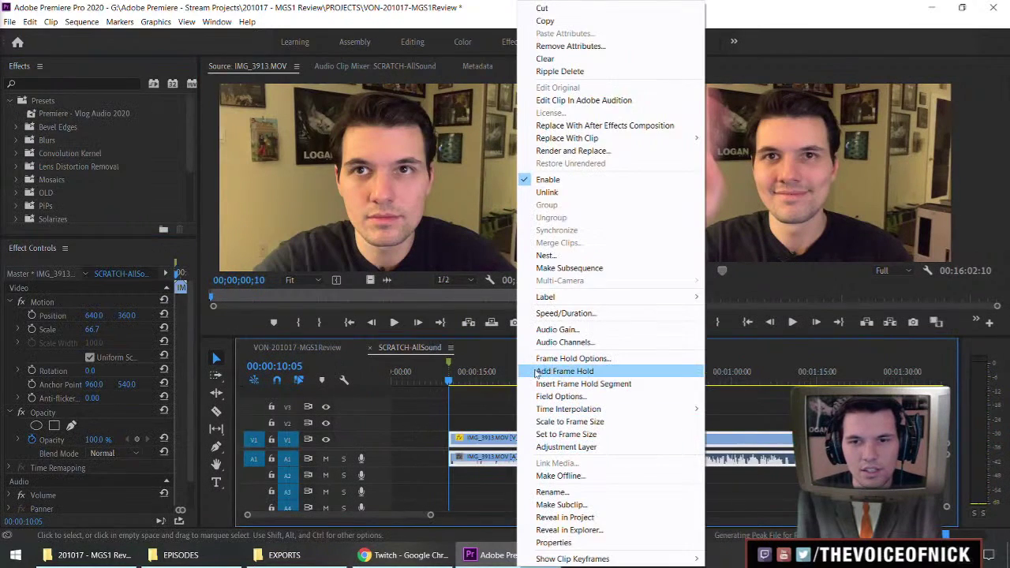
{"action": "left_click", "coordinate": [563, 331]}
{"action": "key", "text": "Return"}
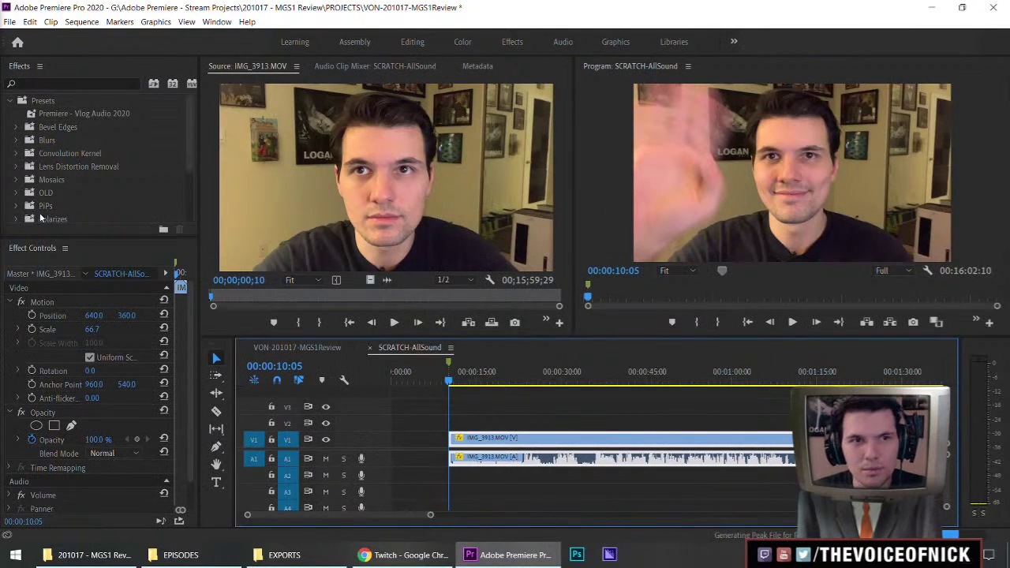
Apply the Premiere - Vlog Audio 2020 preset to the audio of the IMG_3913.MOV clip and play it briefly
{"action": "left_click_drag", "start_coordinate": [66, 118], "coordinate": [580, 461]}
{"action": "left_click", "coordinate": [566, 407]}
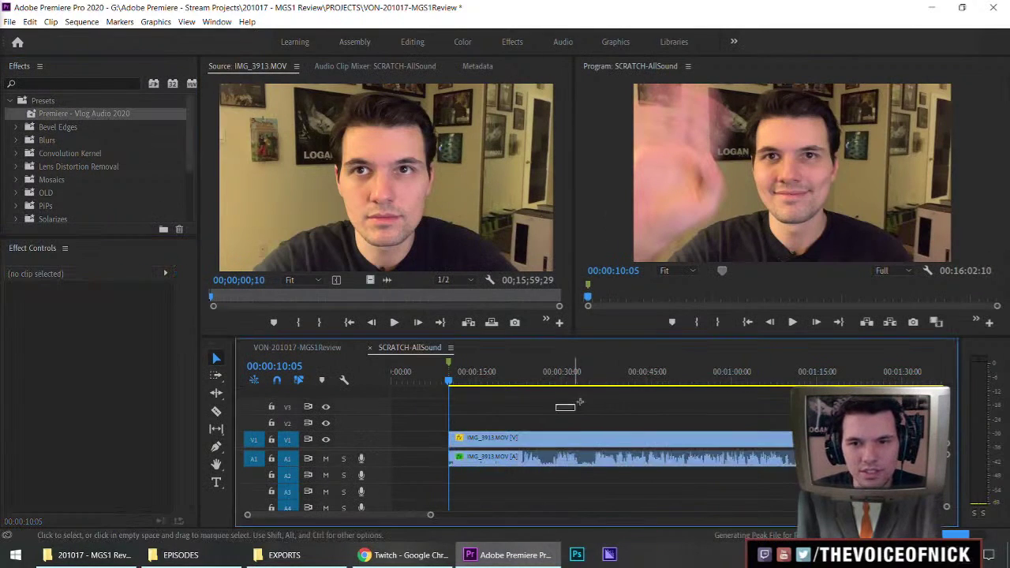
{"action": "key", "text": "space"}
{"action": "key", "text": "space"}
Adjust the IMG_3913.MOV clip's audio gain by 10 dB and play it back to check the level
{"action": "right_click", "coordinate": [529, 446]}
{"action": "left_click", "coordinate": [557, 328]}
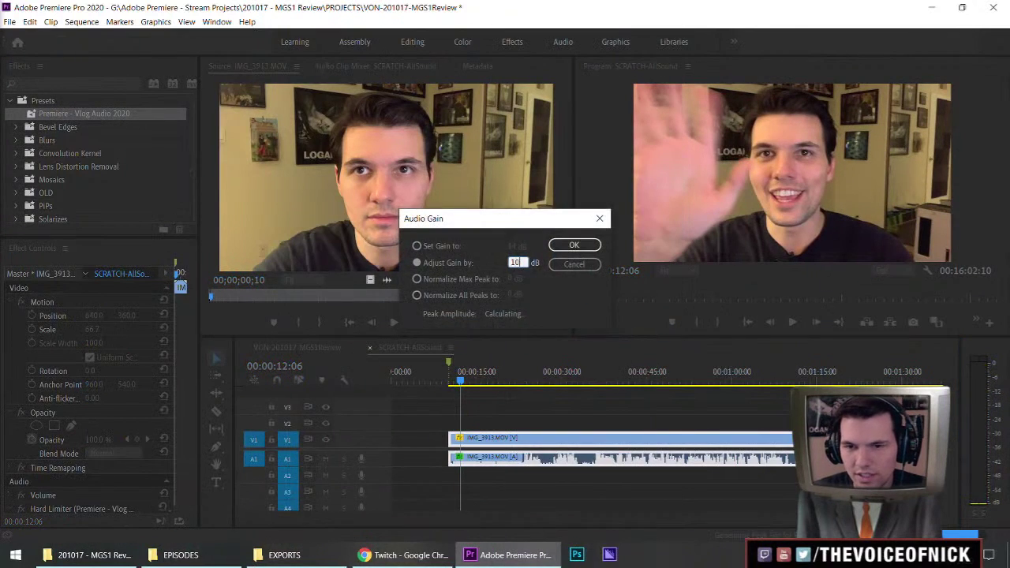
{"action": "key", "text": "Return"}
{"action": "key", "text": "space"}
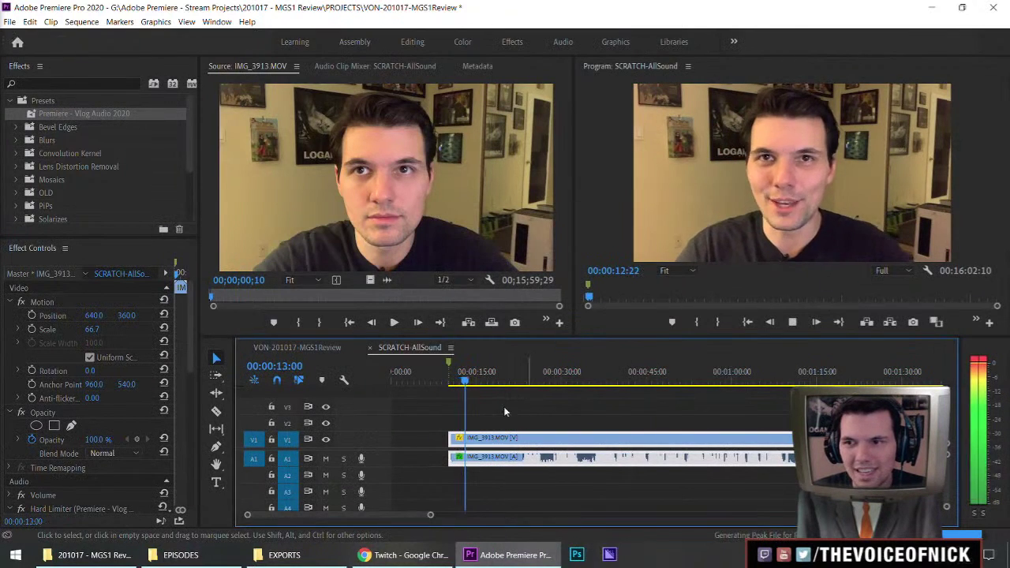
Remove the preset's Hard Limiter effect from the IMG_3913.MOV clip
{"action": "left_click_drag", "start_coordinate": [189, 357], "coordinate": [185, 460]}
{"action": "scroll", "coordinate": [76, 386], "scroll_direction": "up", "scroll_amount": 3}
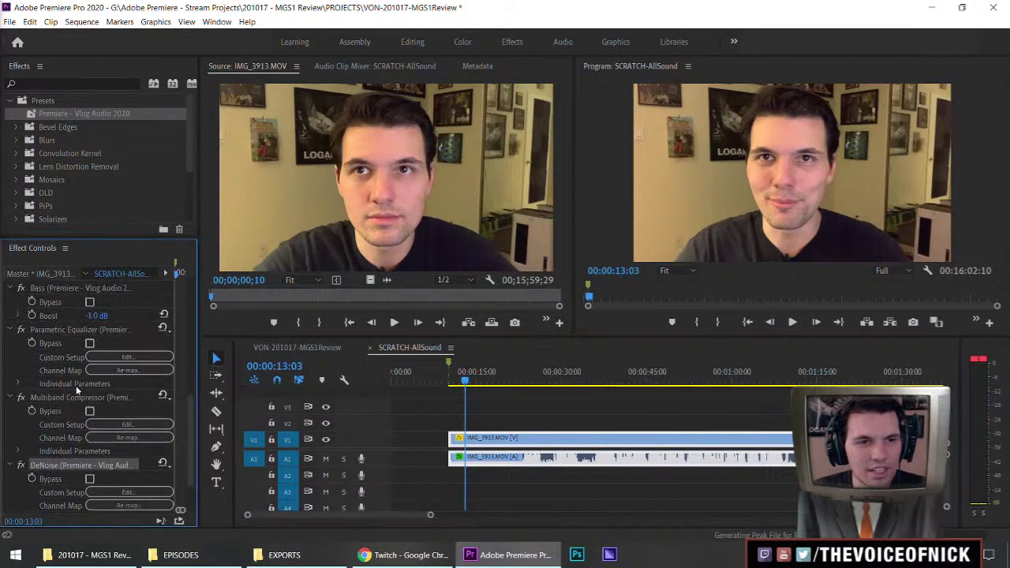
{"action": "scroll", "coordinate": [74, 386], "scroll_direction": "up", "scroll_amount": 4}
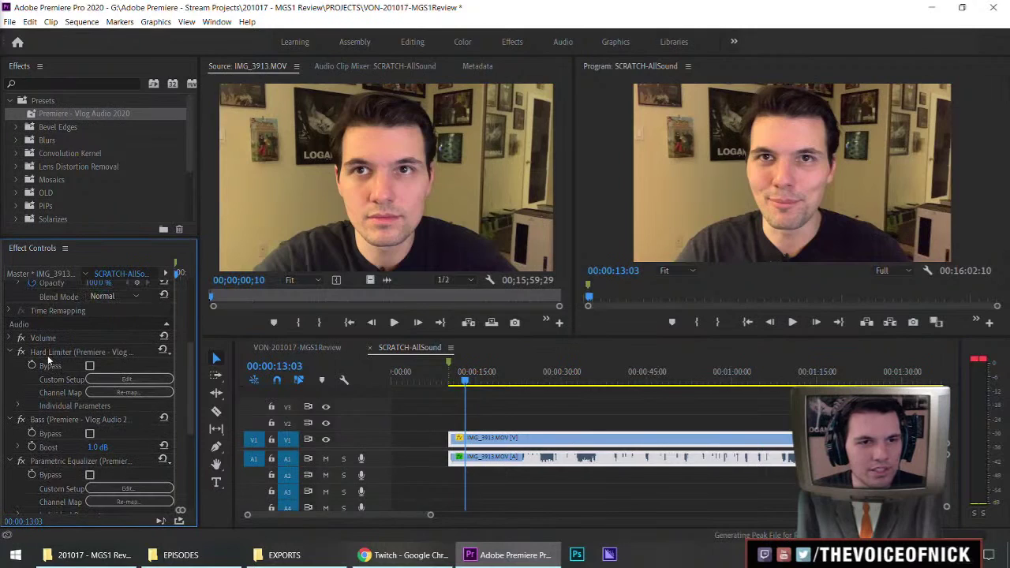
{"action": "left_click", "coordinate": [74, 354]}
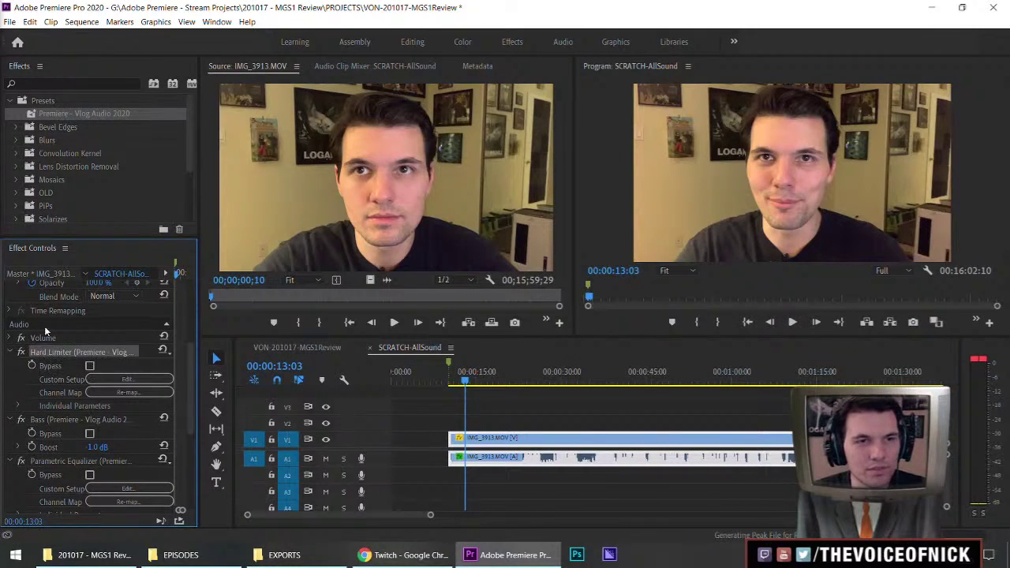
{"action": "key", "text": "Delete"}
Search the effects for "hard" and add a new Hard Limiter directly below Volume on the IMG_3913.MOV clip
{"action": "left_click", "coordinate": [86, 96]}
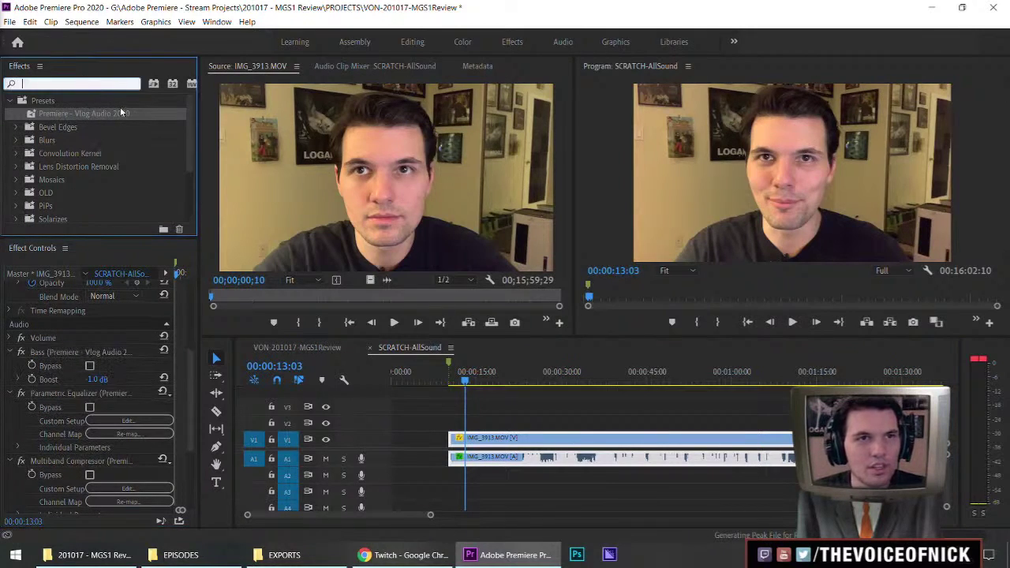
{"action": "left_click", "coordinate": [10, 102]}
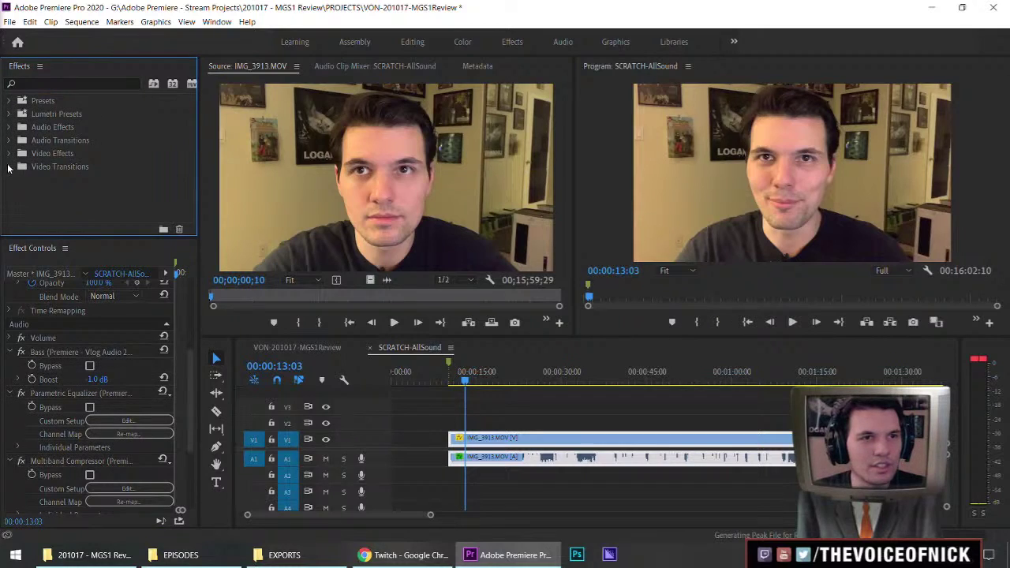
{"action": "left_click", "coordinate": [46, 84]}
{"action": "type", "text": "hard"}
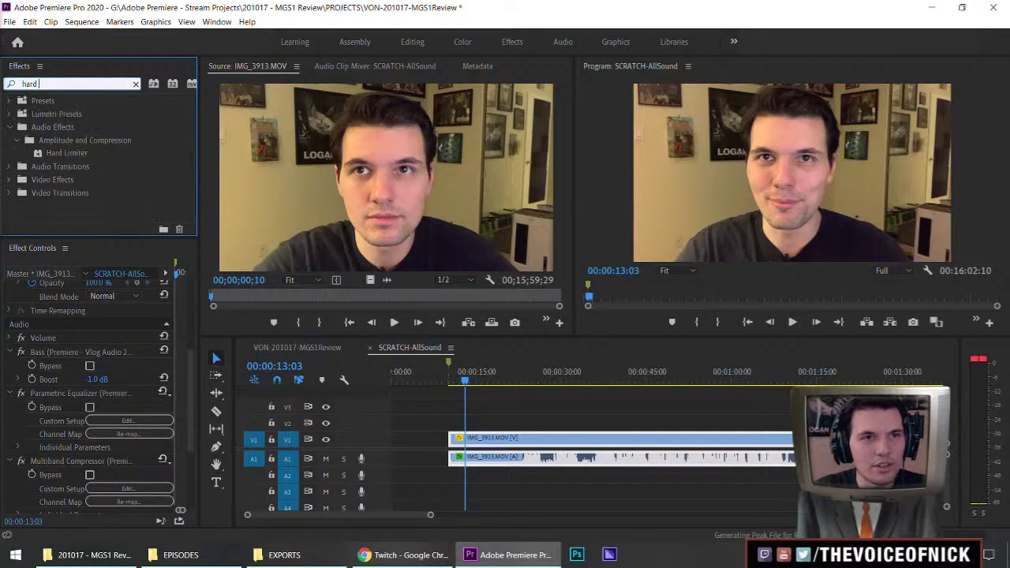
{"action": "left_click_drag", "start_coordinate": [60, 156], "coordinate": [56, 351]}
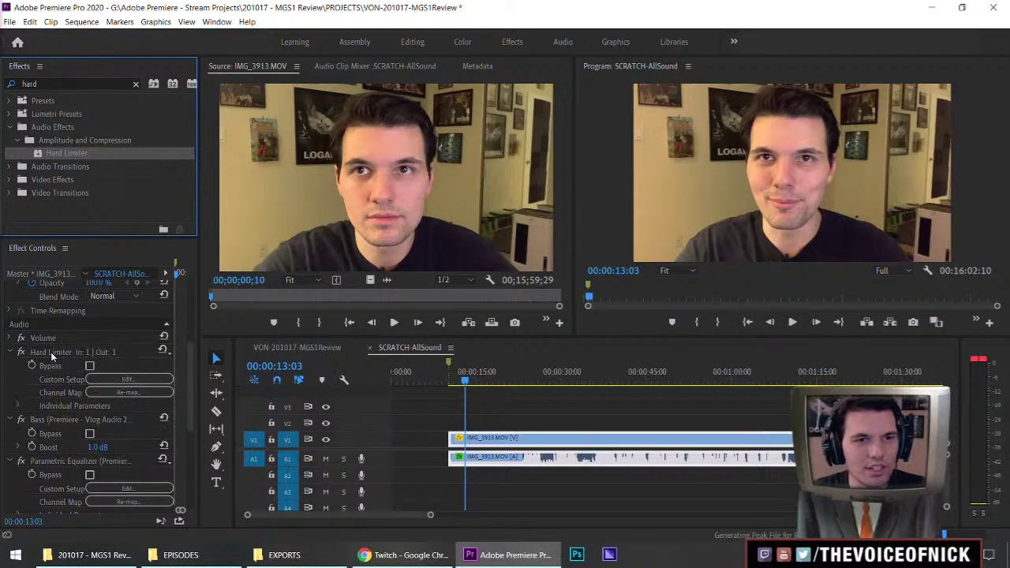
Set the new Hard Limiter's Maximum Amplitude to -2 dB and play the clip to check its audio level
{"action": "left_click", "coordinate": [57, 352]}
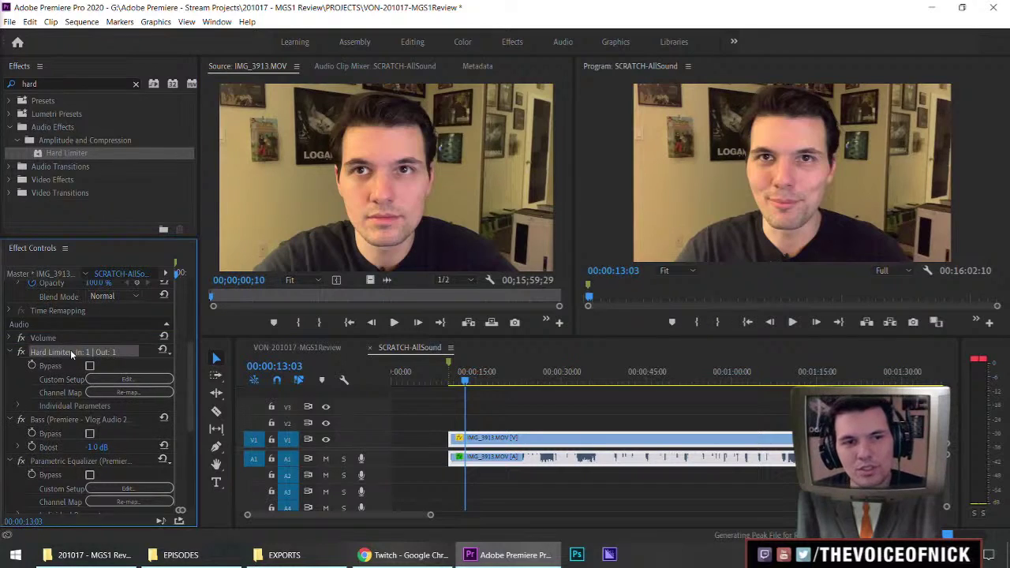
{"action": "left_click", "coordinate": [127, 380]}
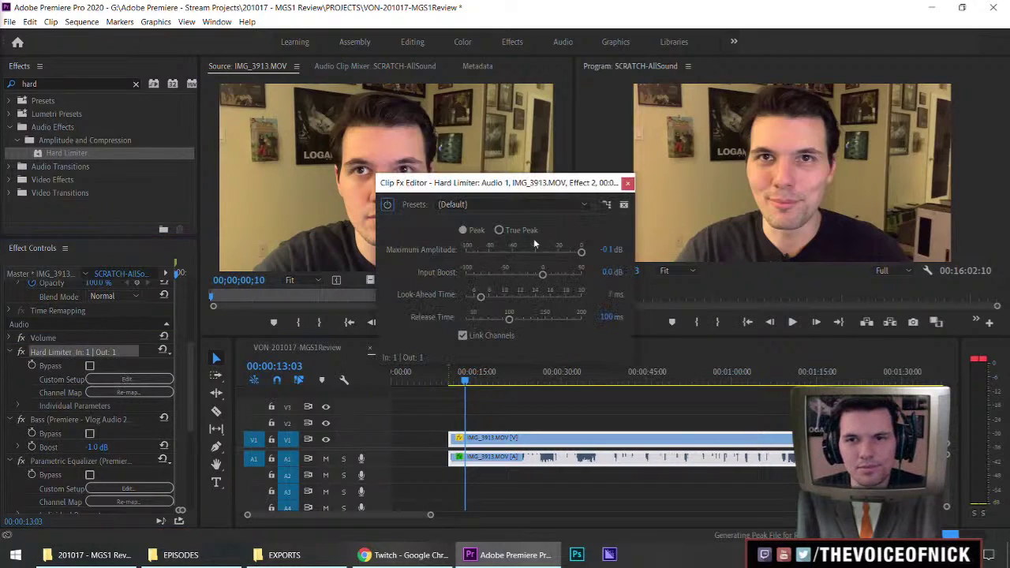
{"action": "left_click", "coordinate": [607, 251]}
{"action": "type", "text": "-2"}
{"action": "key", "text": "Return"}
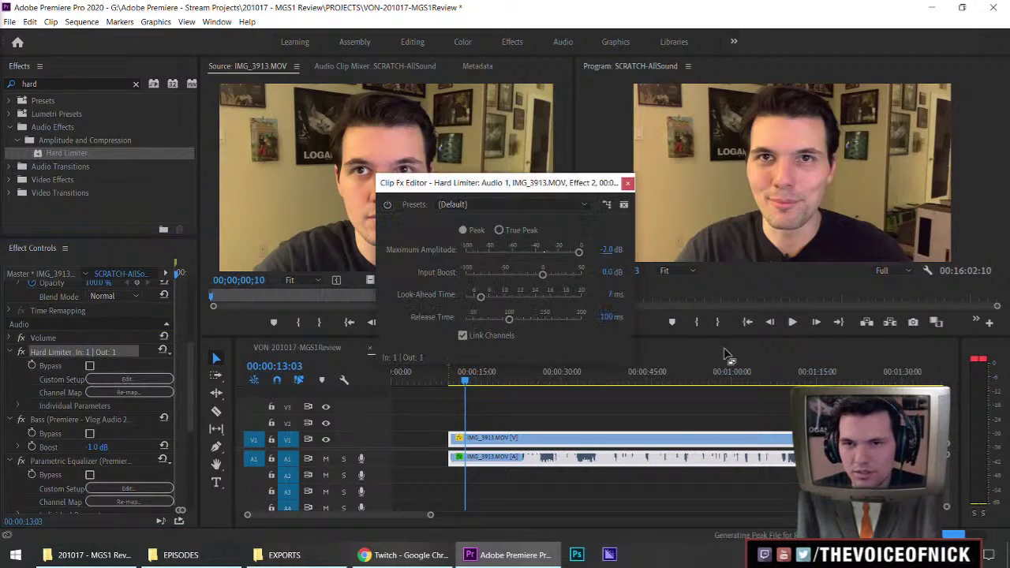
{"action": "left_click", "coordinate": [627, 182]}
{"action": "left_click", "coordinate": [493, 412]}
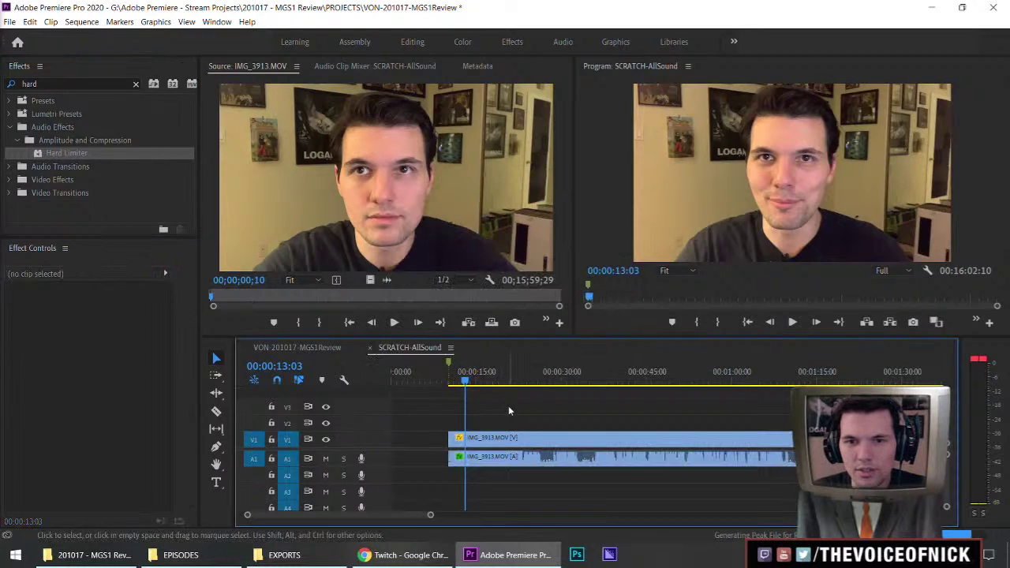
{"action": "key", "text": "space"}
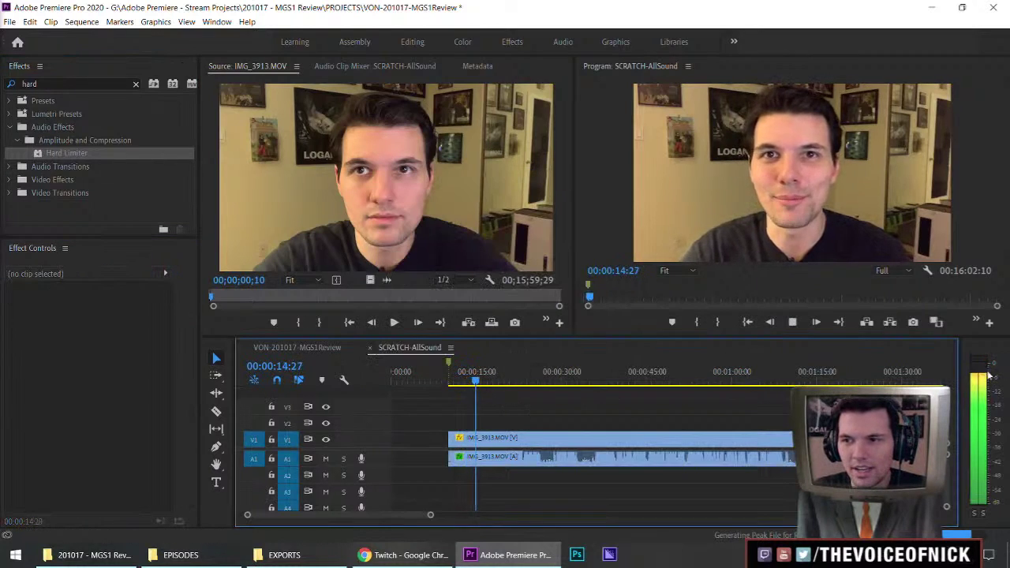
{"action": "key", "text": "space"}
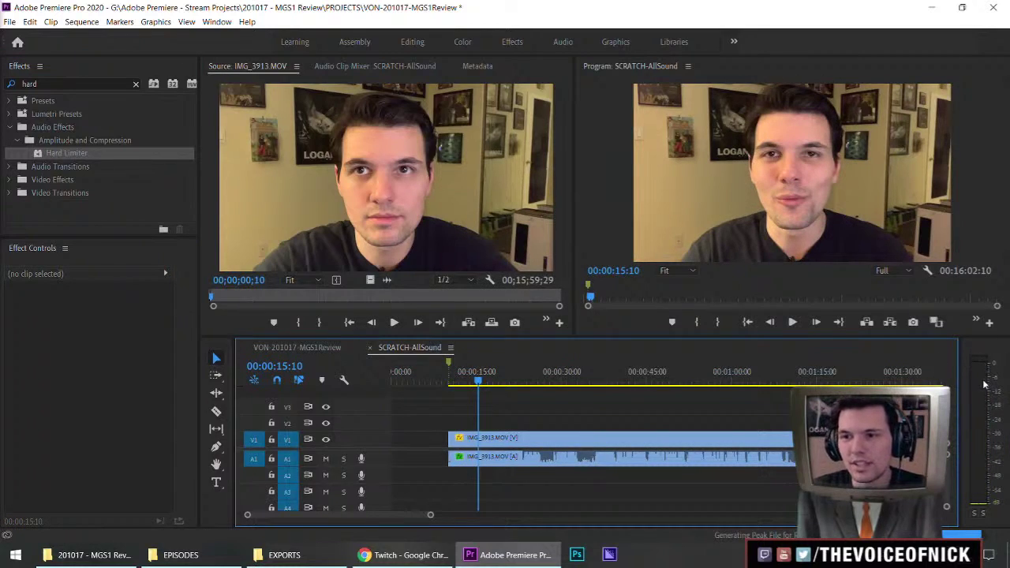
Lower the IMG_3913.MOV clip's audio gain and play it back from 00:00:11:04
{"action": "left_click", "coordinate": [512, 456]}
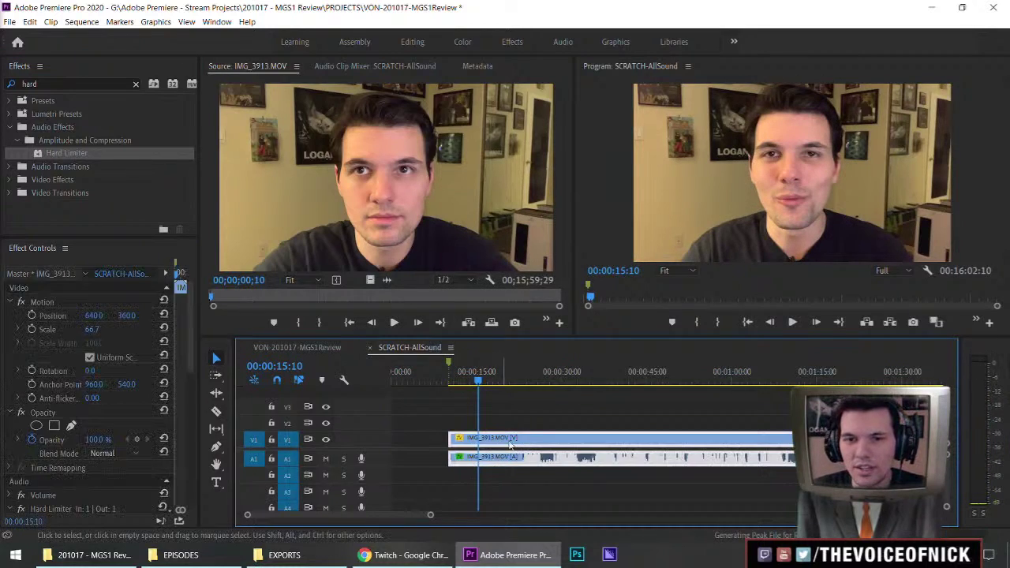
{"action": "right_click", "coordinate": [523, 464]}
{"action": "left_click", "coordinate": [582, 331]}
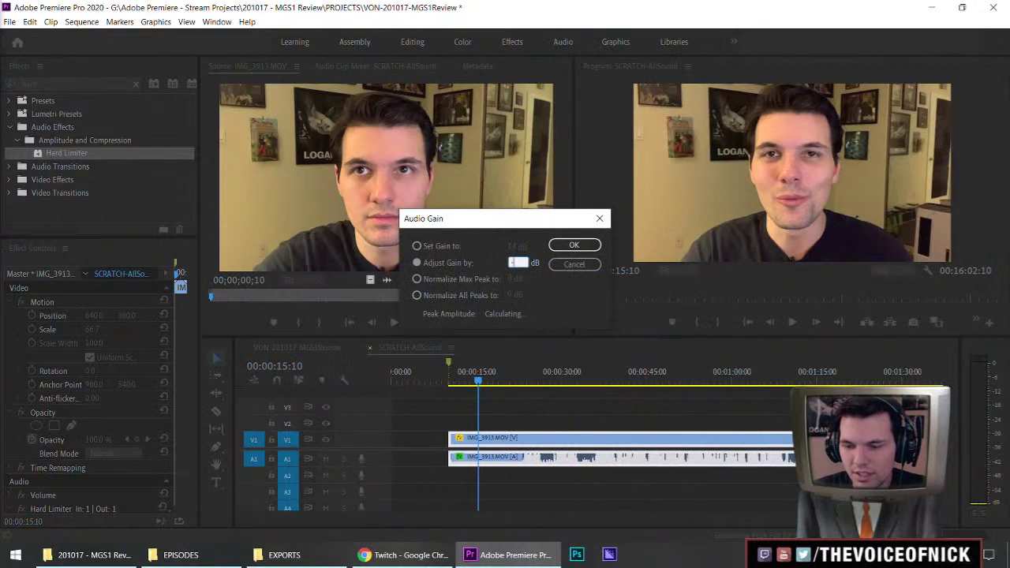
{"action": "key", "text": "Return"}
{"action": "left_click_drag", "start_coordinate": [478, 382], "coordinate": [455, 385]}
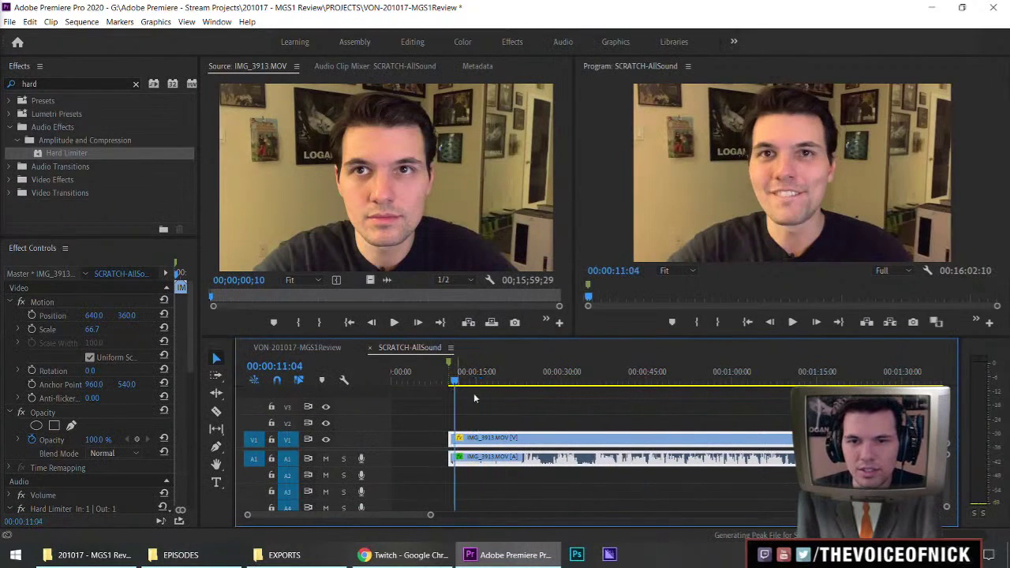
{"action": "left_click", "coordinate": [505, 399]}
{"action": "key", "text": "space"}
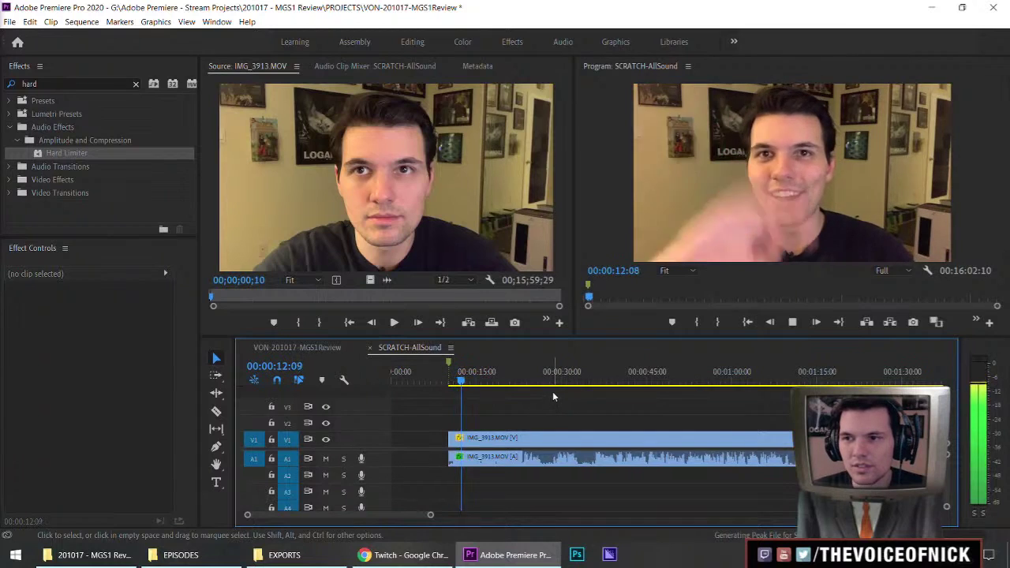
{"action": "key", "text": "space"}
Readjust the audio gain of the IMG_3913.MOV clip and deselect the clip
{"action": "right_click", "coordinate": [503, 438]}
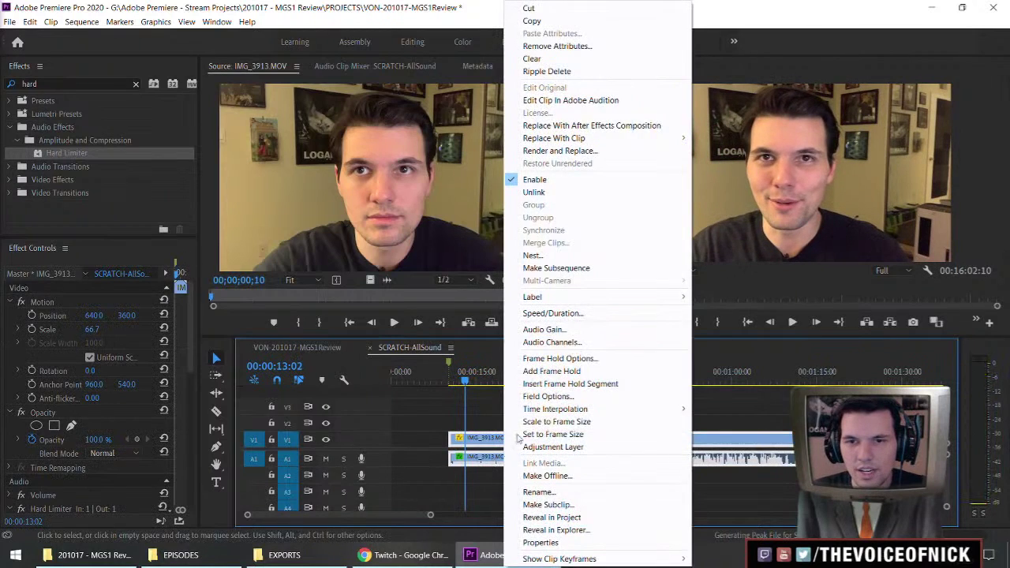
{"action": "left_click", "coordinate": [575, 330]}
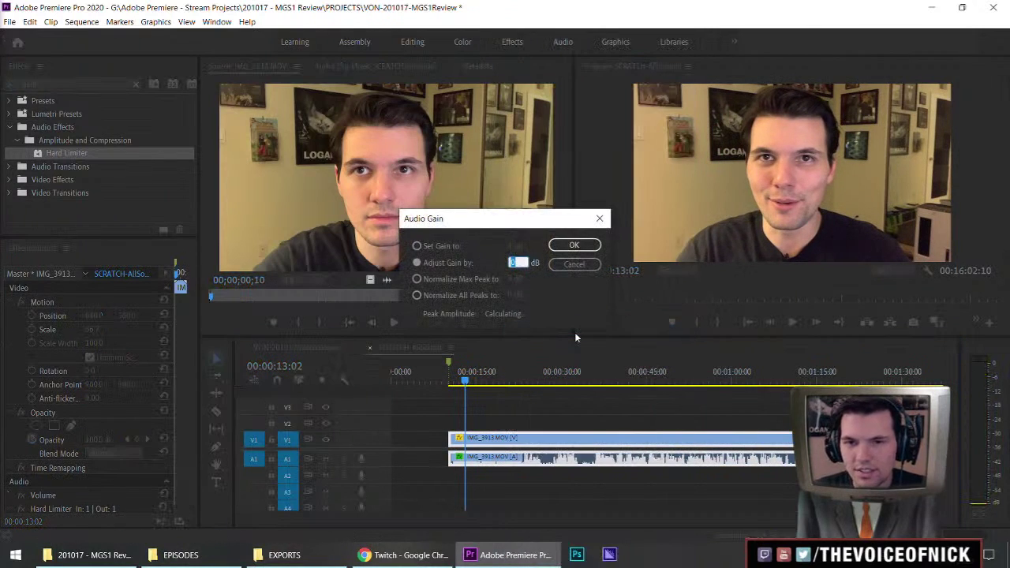
{"action": "key", "text": "Escape"}
{"action": "left_click_drag", "start_coordinate": [524, 401], "coordinate": [592, 416]}
{"action": "left_click_drag", "start_coordinate": [510, 419], "coordinate": [577, 411]}
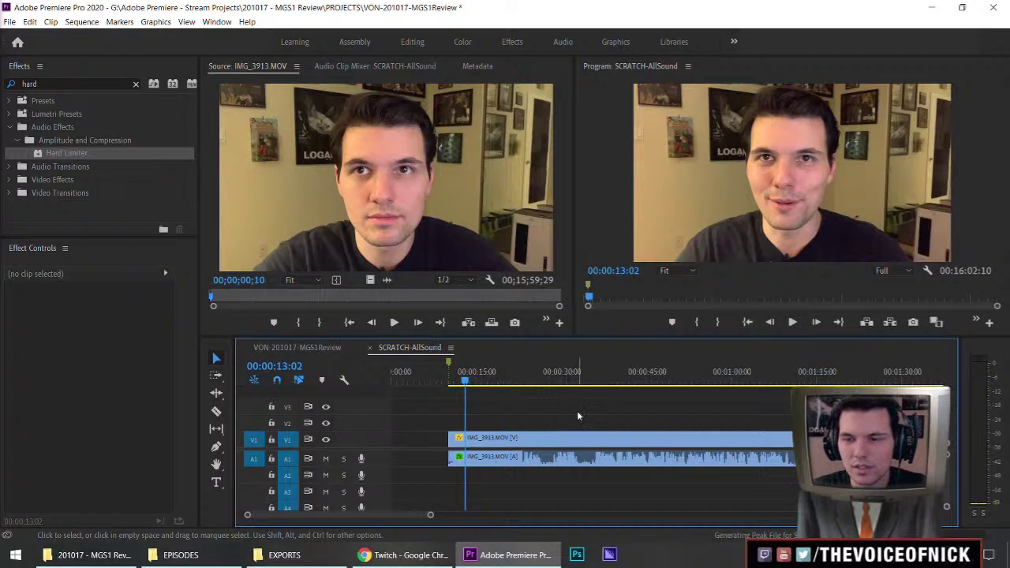
Save the project and play the clip near its start and from about 00:00:36 to check the audio
{"action": "key", "text": "ctrl+s"}
{"action": "key", "text": "space"}
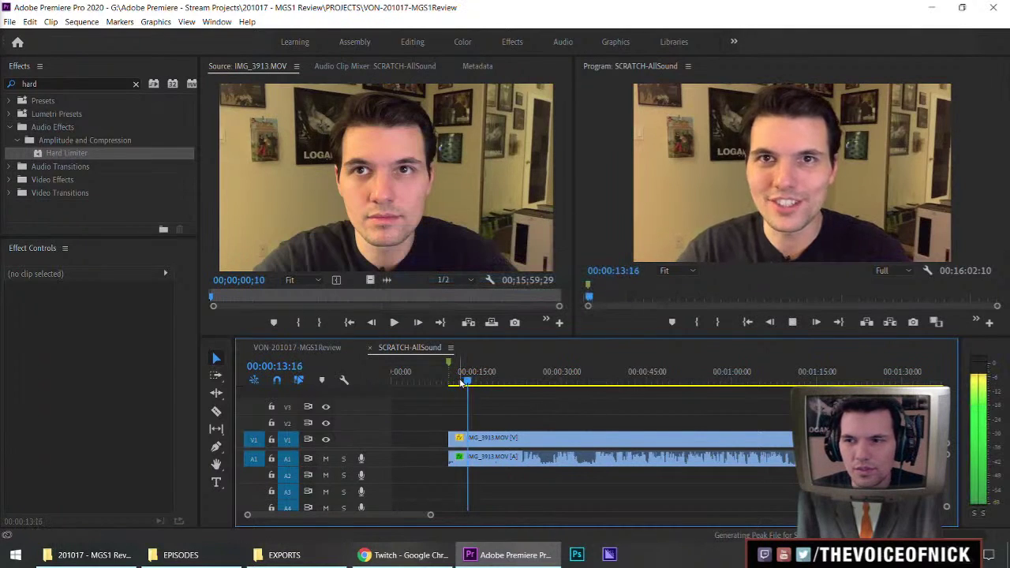
{"action": "left_click", "coordinate": [455, 381]}
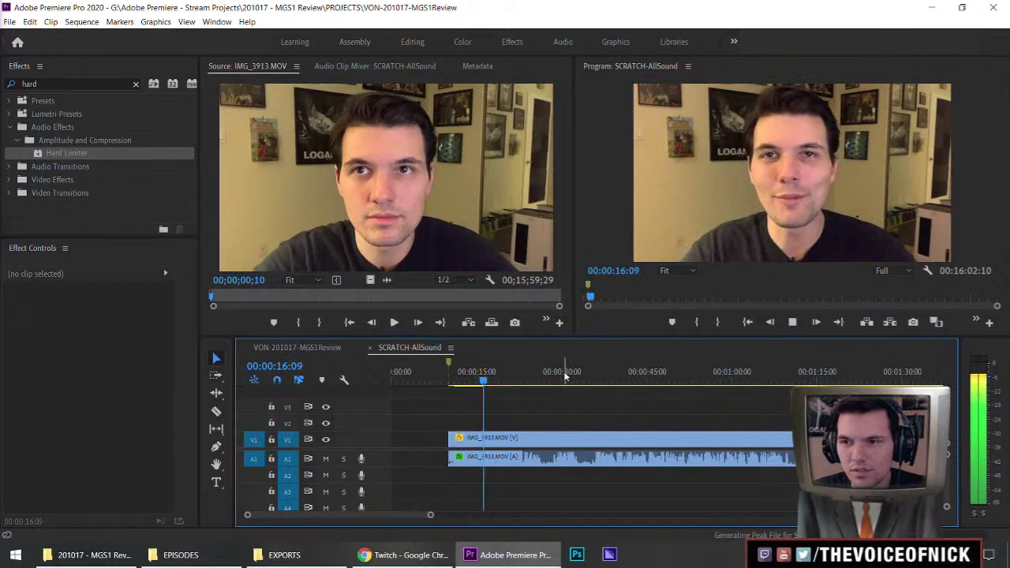
{"action": "left_click", "coordinate": [597, 380]}
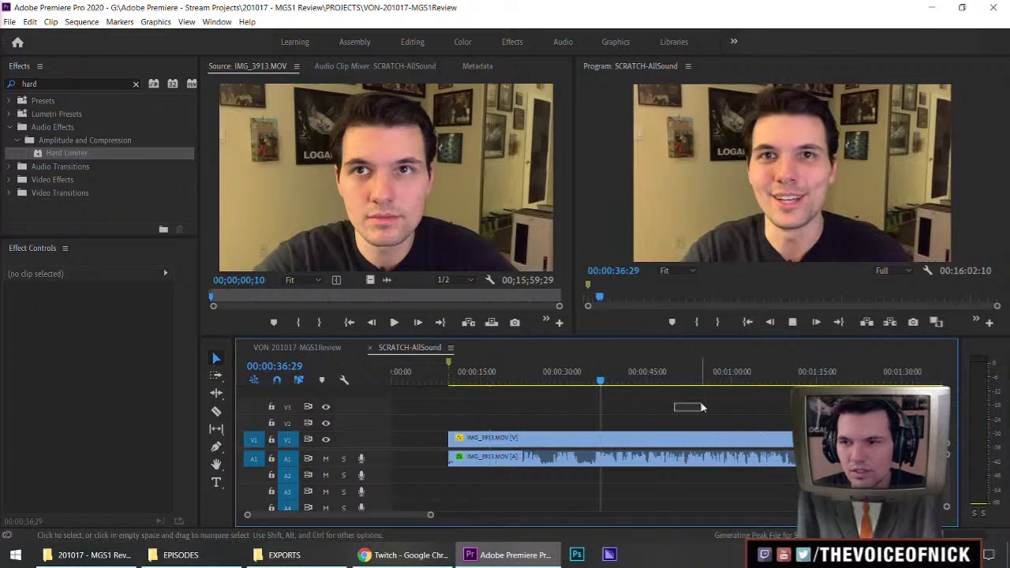
Play the clip from about 00:00:48 and from its start to check the audio level, and save the project
{"action": "left_click", "coordinate": [667, 381]}
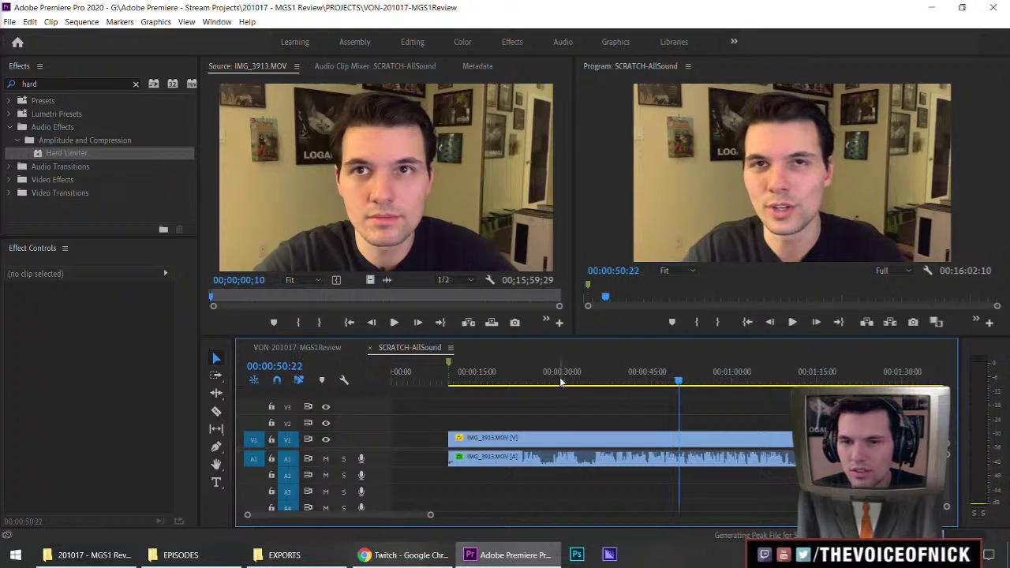
{"action": "left_click", "coordinate": [445, 382]}
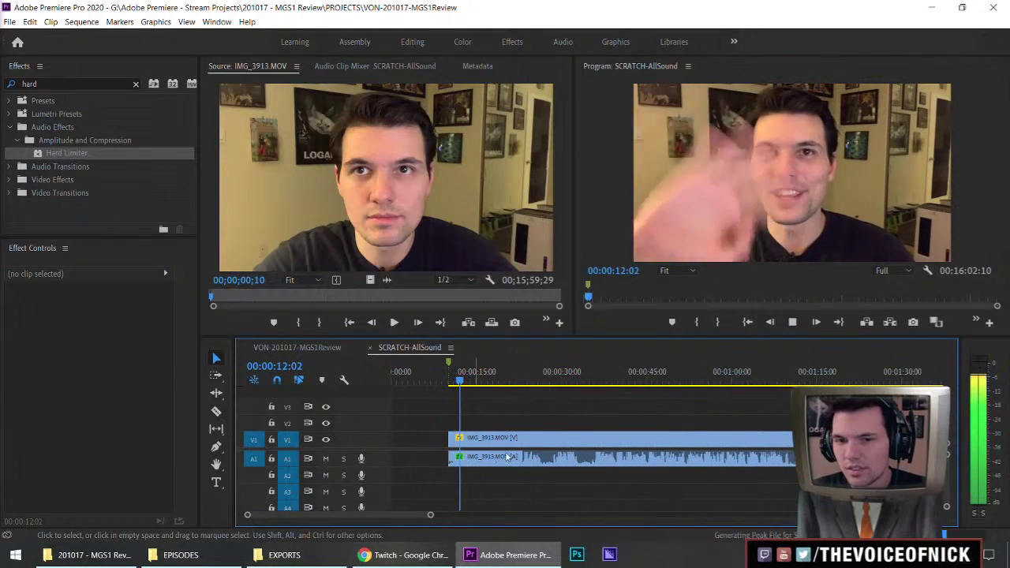
{"action": "key", "text": "="}
{"action": "key", "text": "space"}
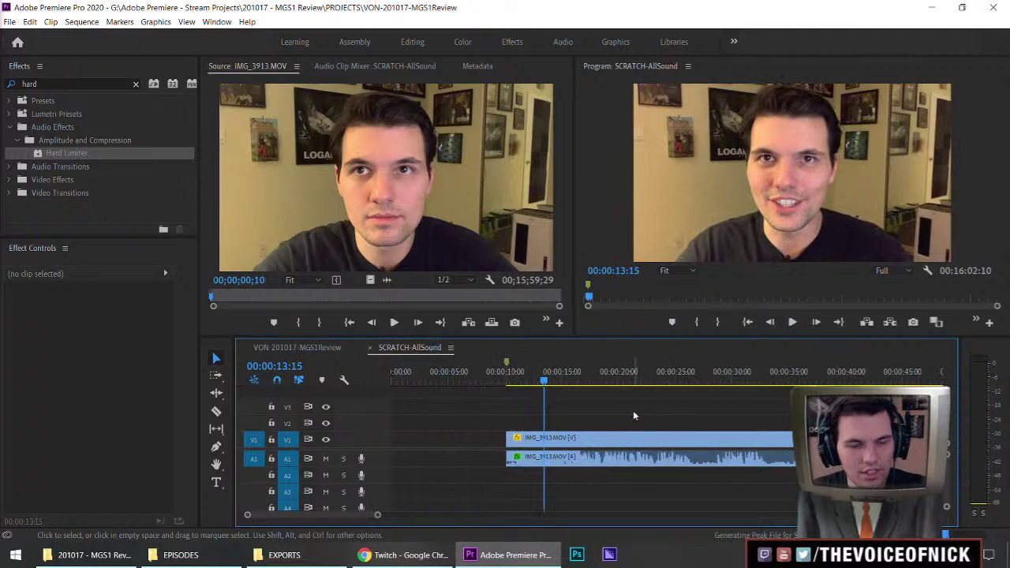
{"action": "key", "text": "ctrl+s"}
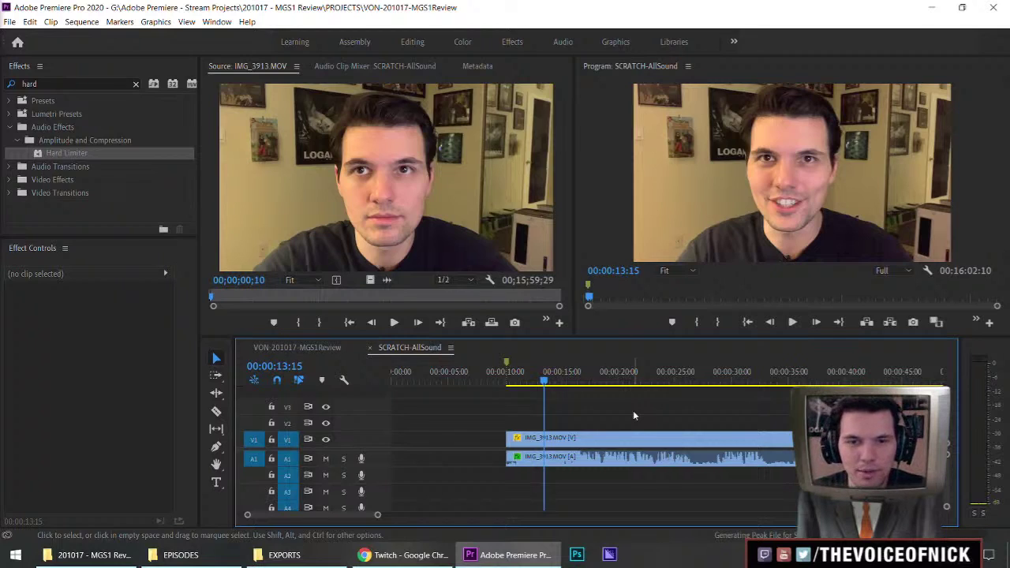
{"action": "key", "text": "ctrl+s"}
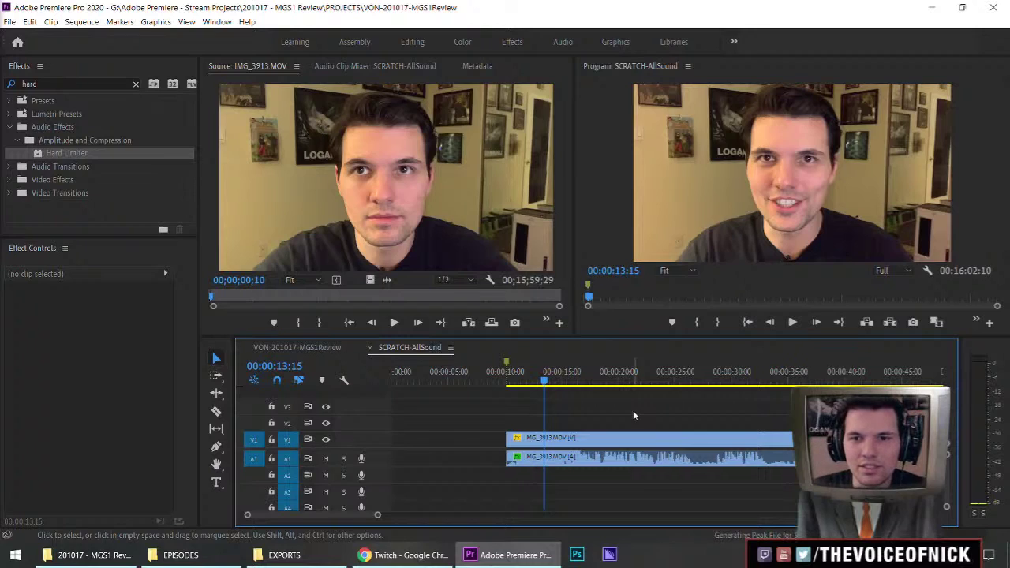
Play the IMG_3913.MOV clip from its beginning to review the first intro take
{"action": "key", "text": "minus"}
{"action": "key", "text": "equal"}
{"action": "key", "text": "minus"}
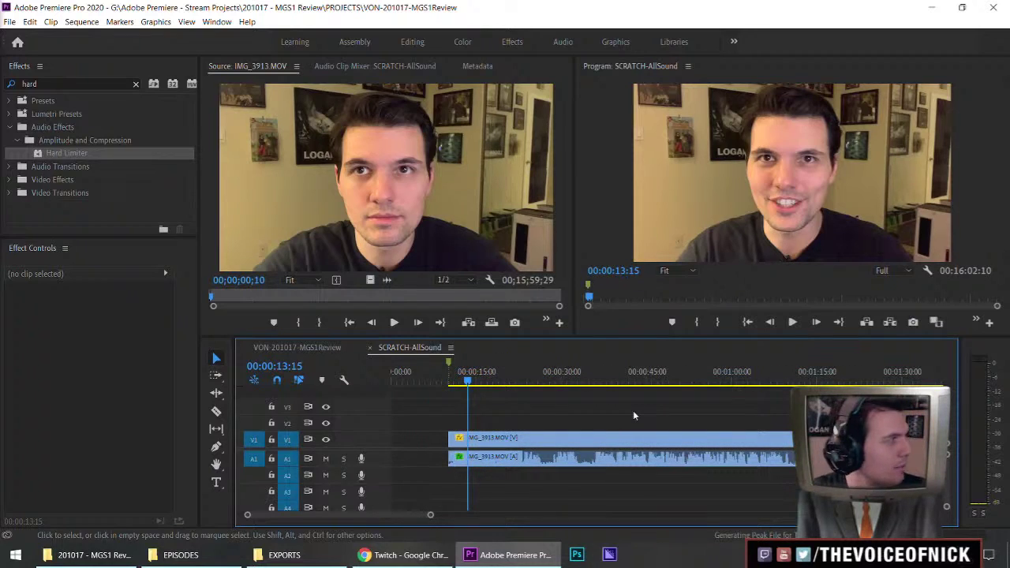
{"action": "key", "text": "minus"}
{"action": "key", "text": "minus"}
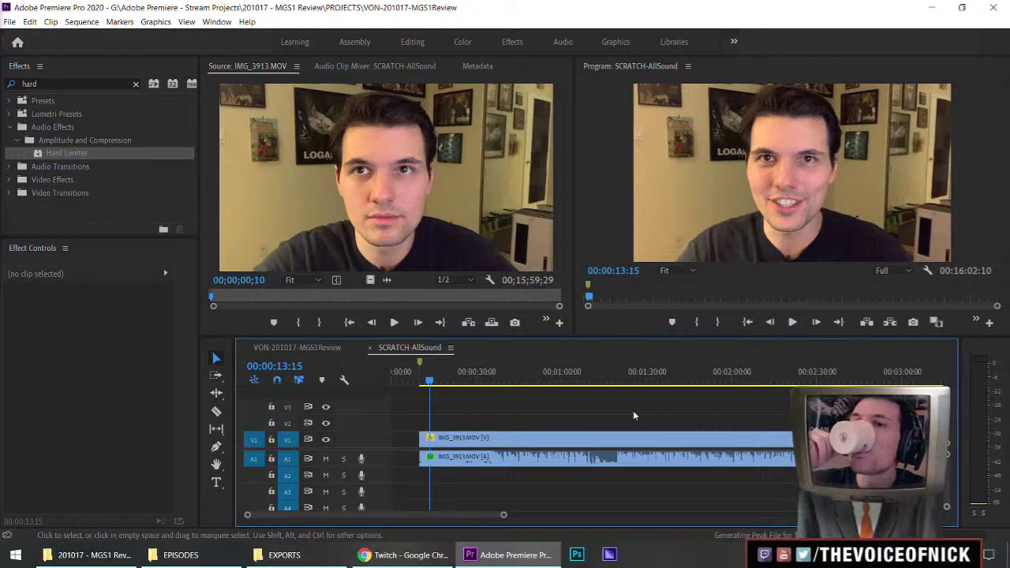
{"action": "key", "text": "Up"}
{"action": "key", "text": "space"}
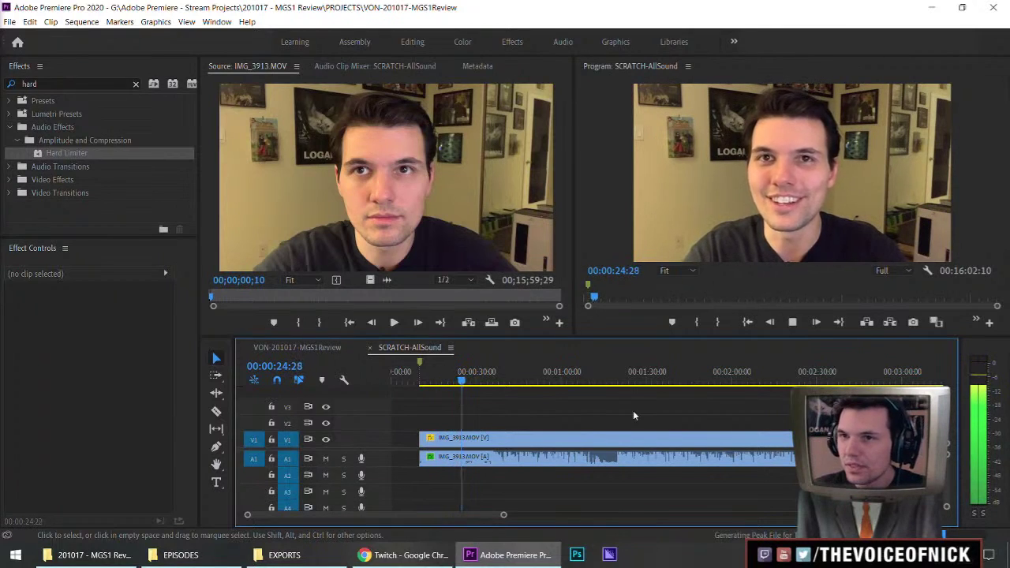
Split the IMG_3913.MOV clip at 00:00:26:22, at the end of the first intro take
{"action": "key", "text": "="}
{"action": "key", "text": "="}
{"action": "key", "text": "equal"}
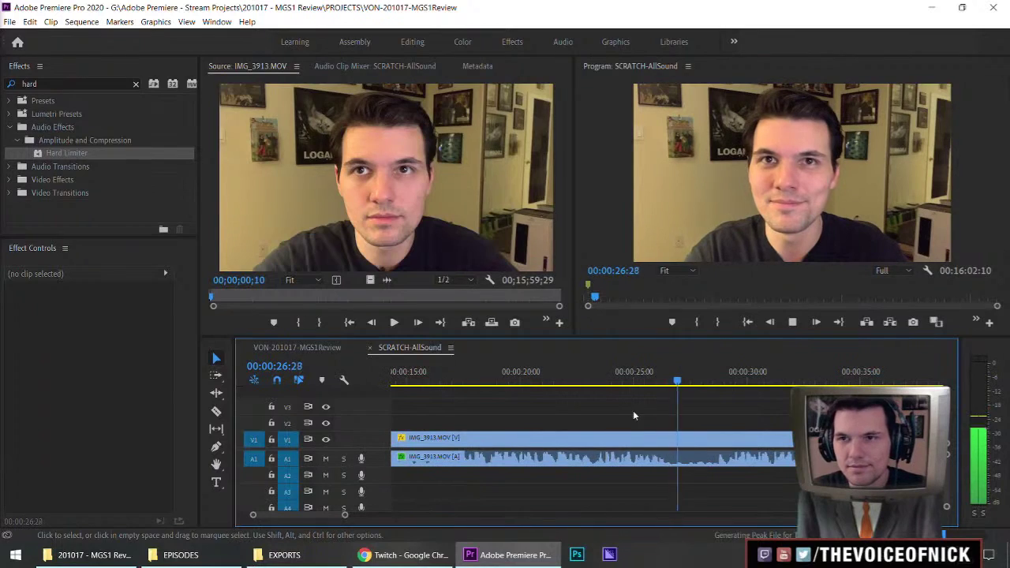
{"action": "left_click", "coordinate": [670, 383]}
{"action": "key", "text": "c"}
{"action": "left_click", "coordinate": [672, 438]}
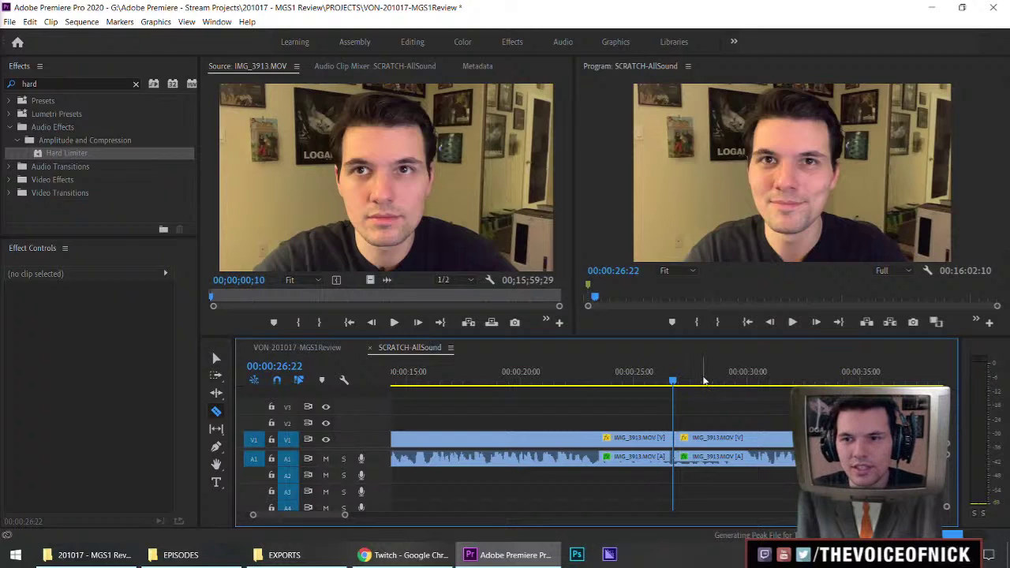
Split the clip again at about 00:00:28, where speech resumes, and delete the short segment between the two cuts
{"action": "key", "text": "space"}
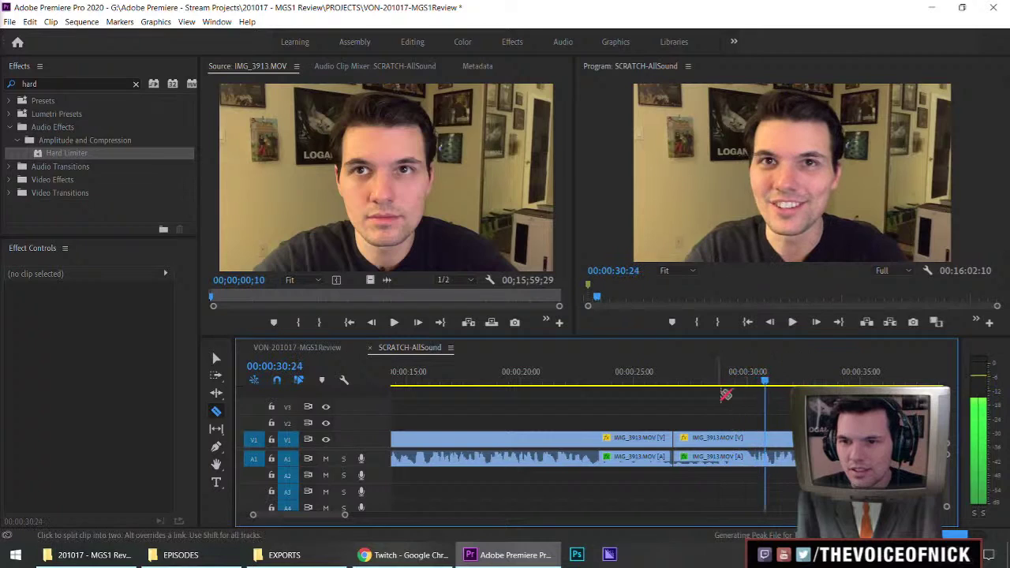
{"action": "left_click_drag", "start_coordinate": [718, 382], "coordinate": [702, 380]}
{"action": "key", "text": "space"}
{"action": "key", "text": "space"}
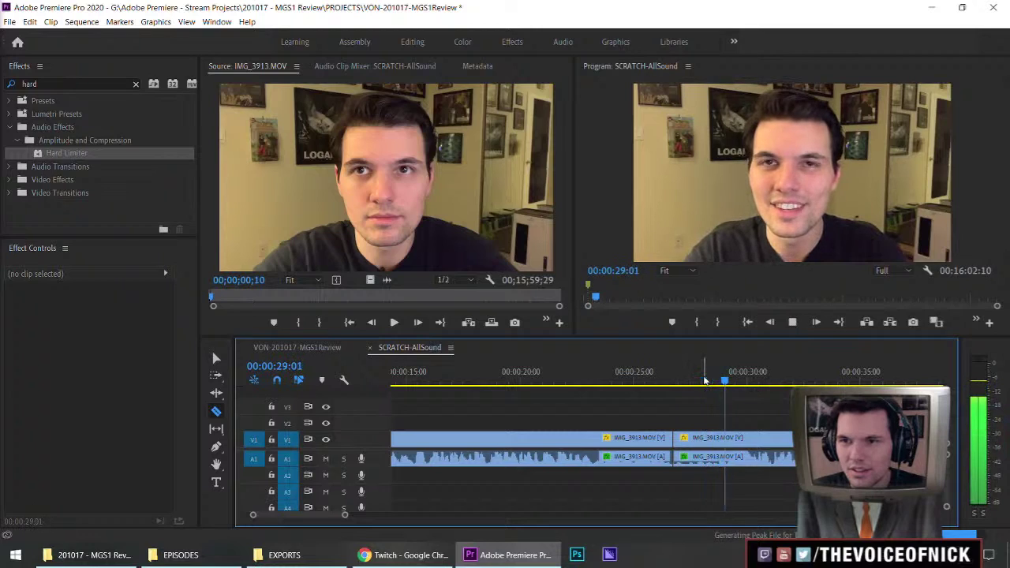
{"action": "left_click", "coordinate": [711, 380]}
{"action": "left_click", "coordinate": [711, 438]}
{"action": "key", "text": "v"}
{"action": "left_click_drag", "start_coordinate": [700, 422], "coordinate": [688, 479]}
{"action": "key", "text": "Delete"}
Shift all footage after the first gap so that it starts at 00:00:32:10
{"action": "key", "text": "minus"}
{"action": "key", "text": "minus"}
{"action": "key", "text": "minus"}
{"action": "key", "text": "a"}
{"action": "left_click_drag", "start_coordinate": [488, 435], "coordinate": [498, 437]}
{"action": "key", "text": "v"}
{"action": "left_click", "coordinate": [505, 410]}
Add a sequence marker named "Alt Intro" at 00:00:32:10, the start of the second clip
{"action": "key", "text": "Down"}
{"action": "type", "text": "mmAlt"}
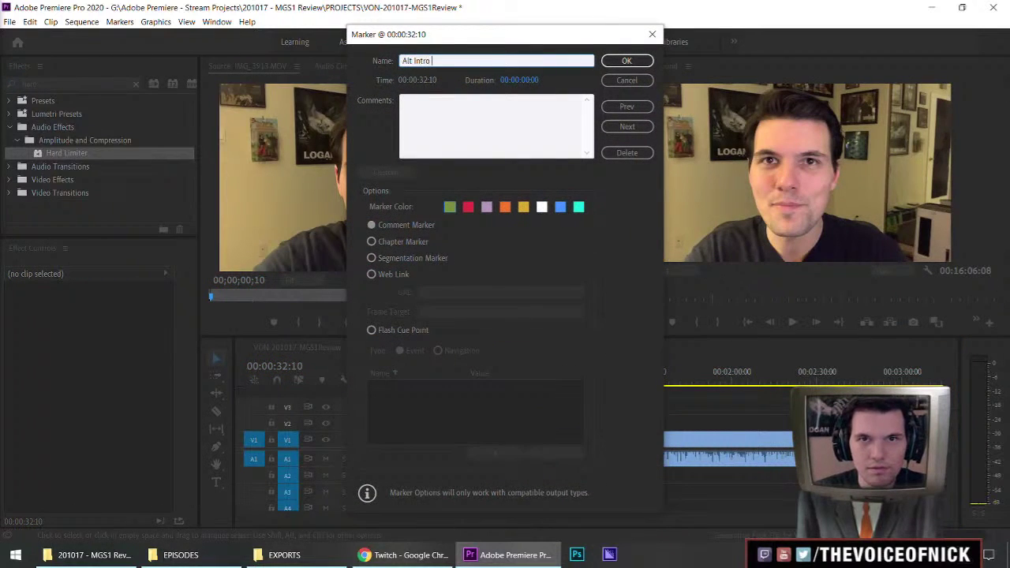
{"action": "key", "text": "Return"}
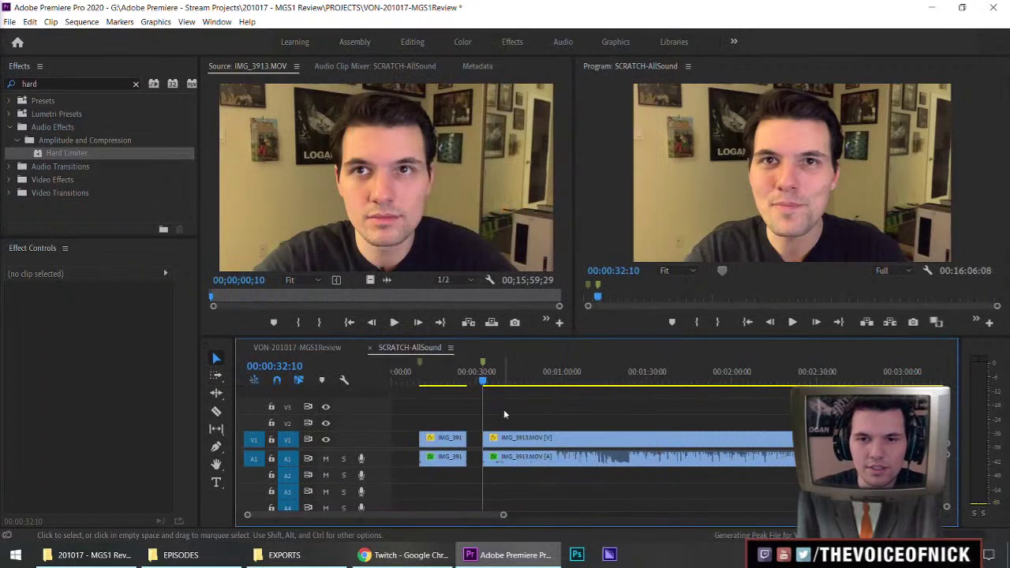
Play the alternate intro and split the clip at 00:00:37:16, where the take ends
{"action": "key", "text": "space"}
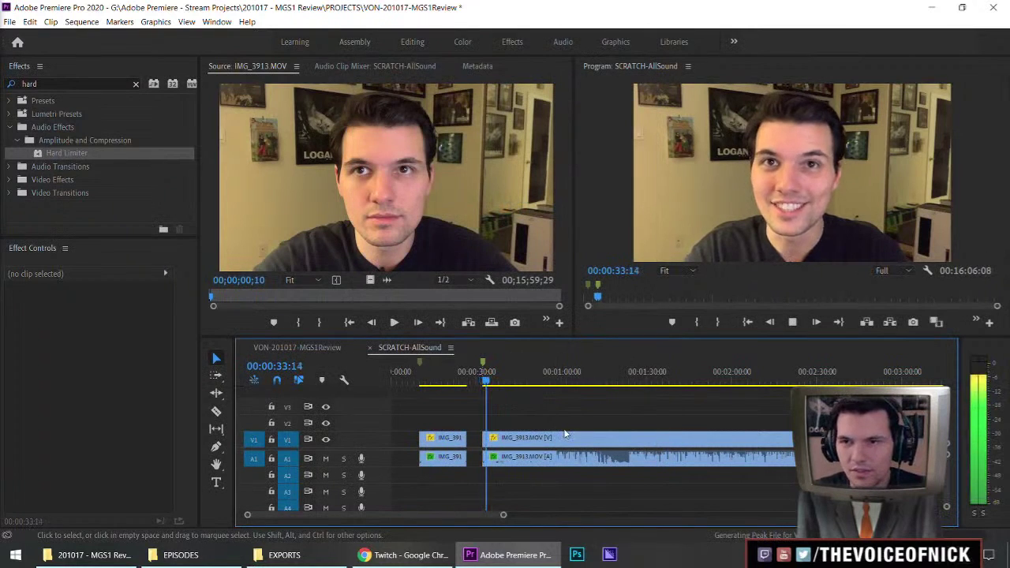
{"action": "key", "text": "equal"}
{"action": "key", "text": "equal"}
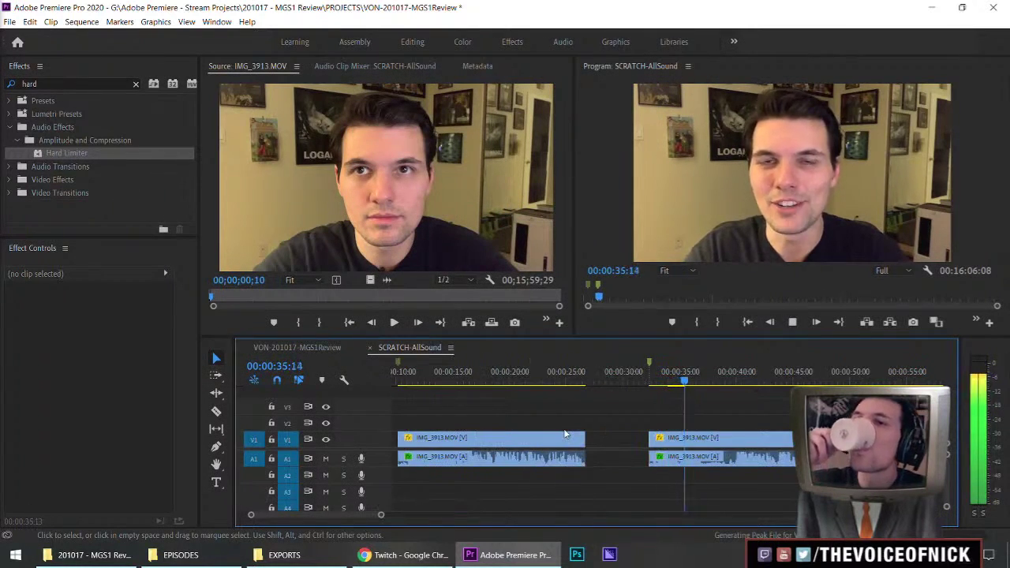
{"action": "key", "text": "space"}
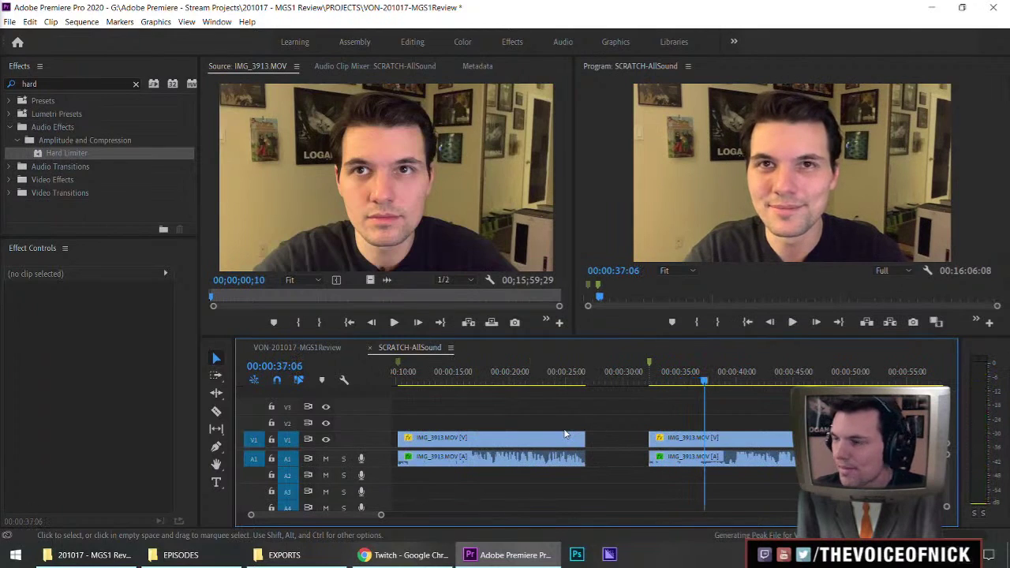
{"action": "key", "text": "c"}
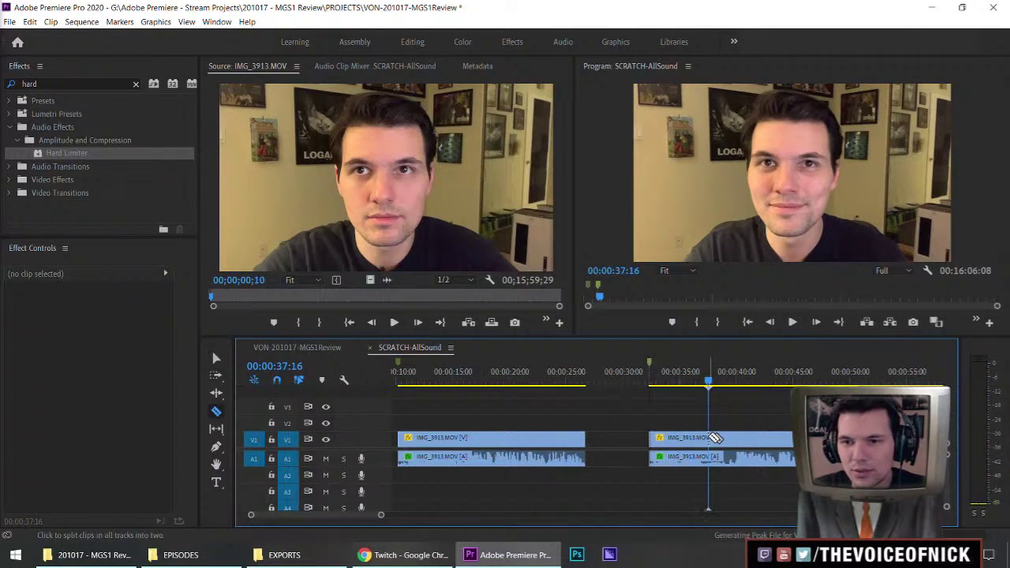
{"action": "left_click", "coordinate": [708, 439]}
Split the footage again at 00:00:39:20 and delete the pause between the alternate intro and the next line
{"action": "left_click", "coordinate": [721, 382]}
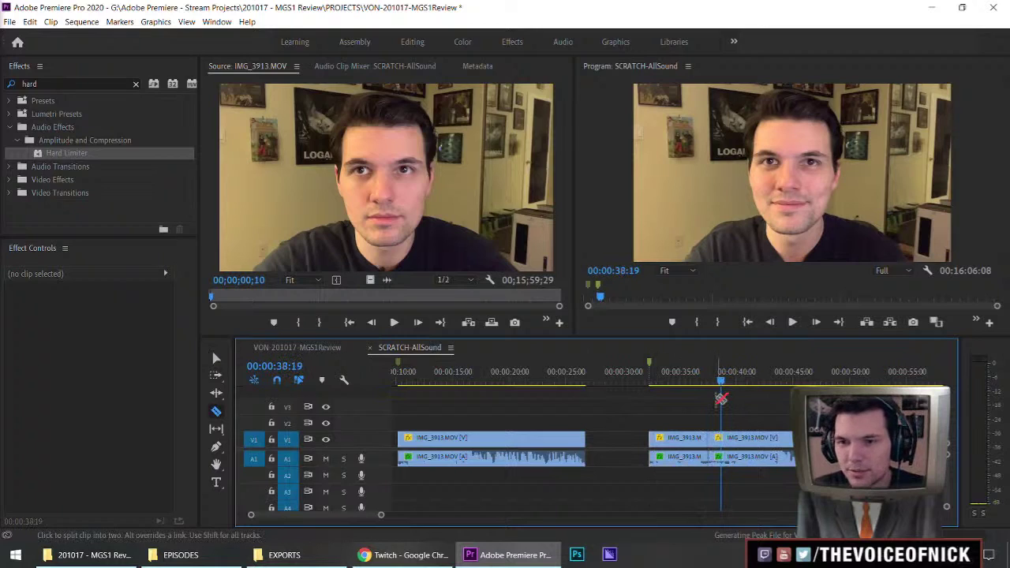
{"action": "key", "text": "space"}
{"action": "left_click_drag", "start_coordinate": [737, 382], "coordinate": [733, 382]}
{"action": "left_click", "coordinate": [733, 437]}
{"action": "key", "text": "v"}
{"action": "left_click", "coordinate": [716, 442]}
{"action": "key", "text": "Delete"}
Shift the long remaining clip after the alternate intro so that it starts at 00:00:45:07
{"action": "key", "text": "minus"}
{"action": "key", "text": "minus"}
{"action": "key", "text": "minus"}
{"action": "left_click_drag", "start_coordinate": [513, 436], "coordinate": [521, 435]}
{"action": "left_click", "coordinate": [479, 422]}
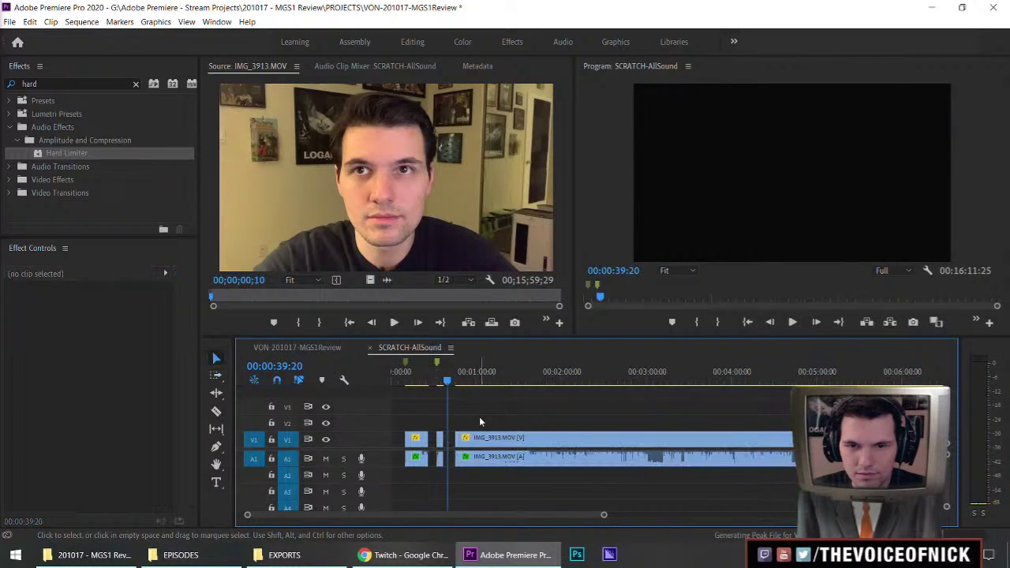
Add a sequence marker named "Historical Context" at 00:00:45:07 and save the project
{"action": "key", "text": "Down"}
{"action": "key", "text": "m"}
{"action": "key", "text": "m"}
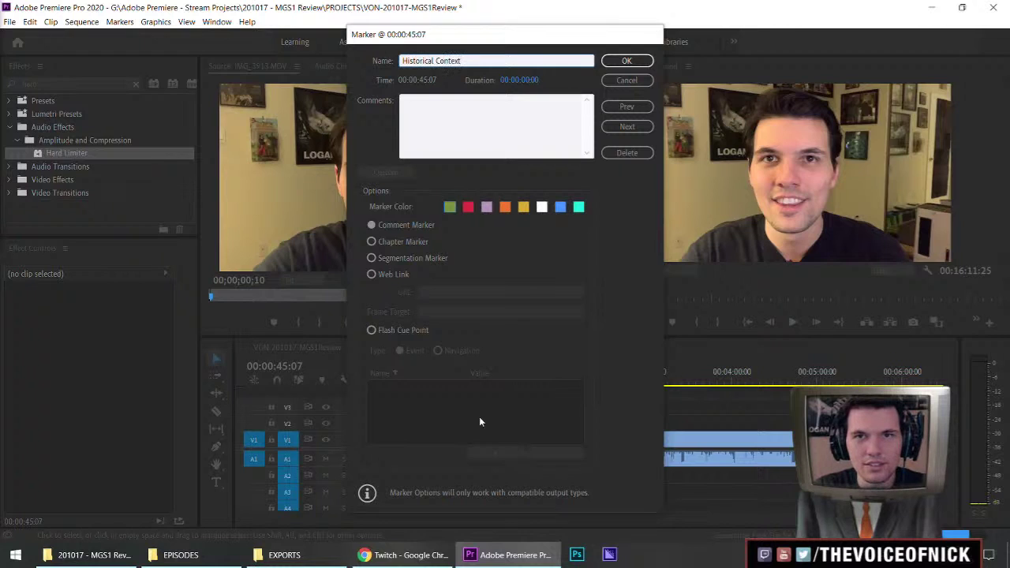
{"action": "key", "text": "Return"}
{"action": "key", "text": "ctrl+s"}
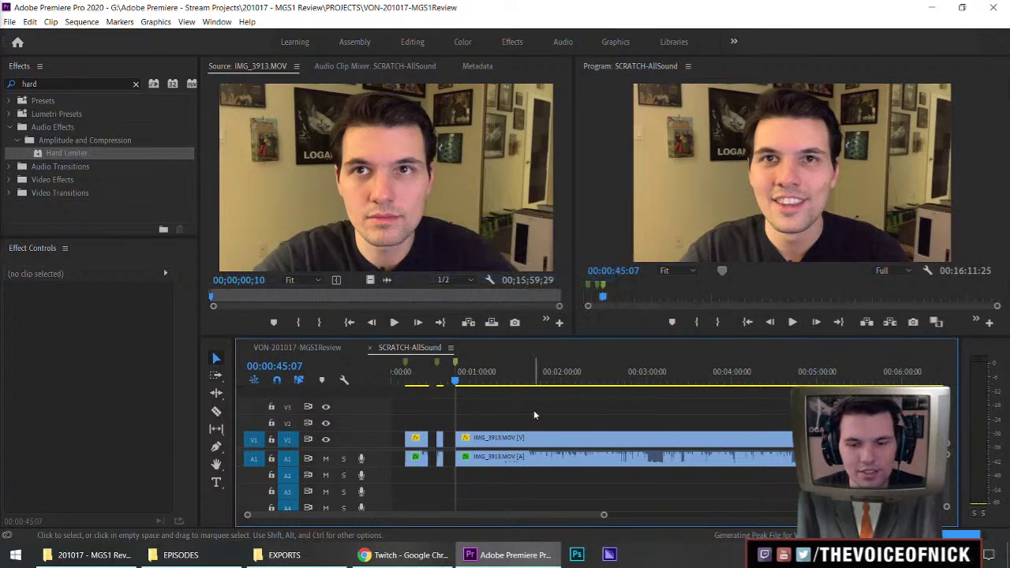
Play the Historical Context section from its marker to find where the speech pauses
{"action": "key", "text": "equal"}
{"action": "key", "text": "equal"}
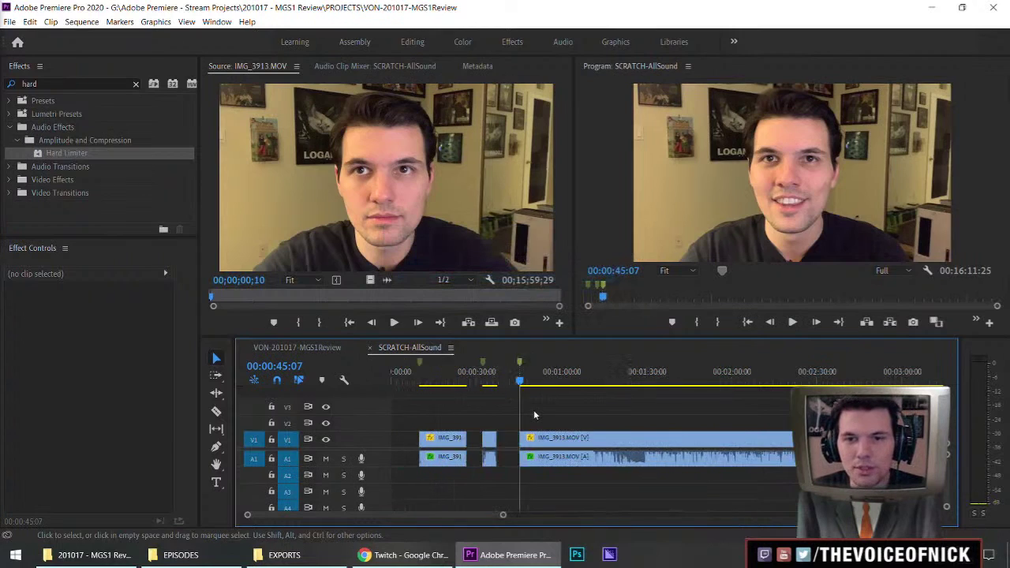
{"action": "key", "text": "space"}
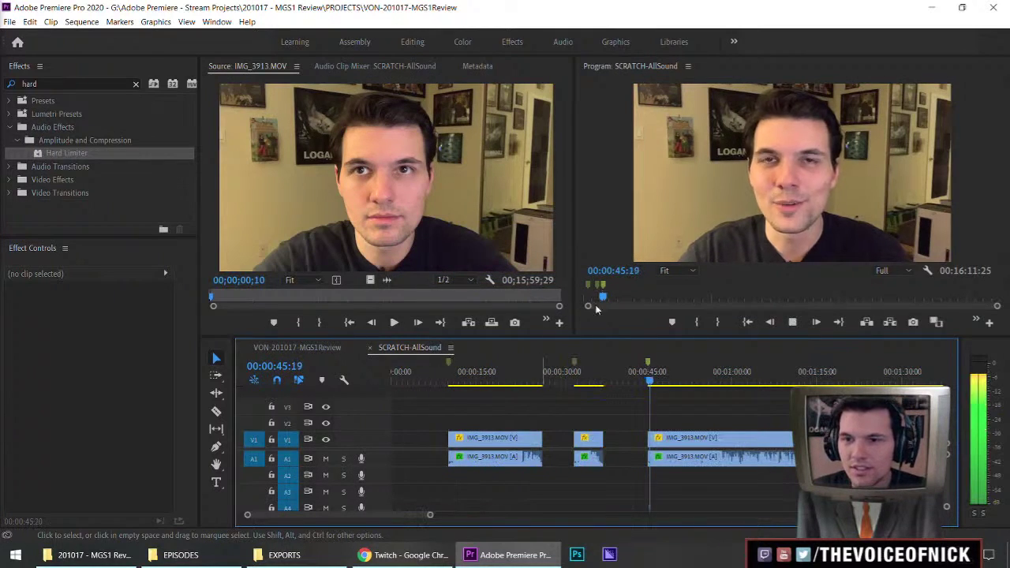
{"action": "key", "text": "minus"}
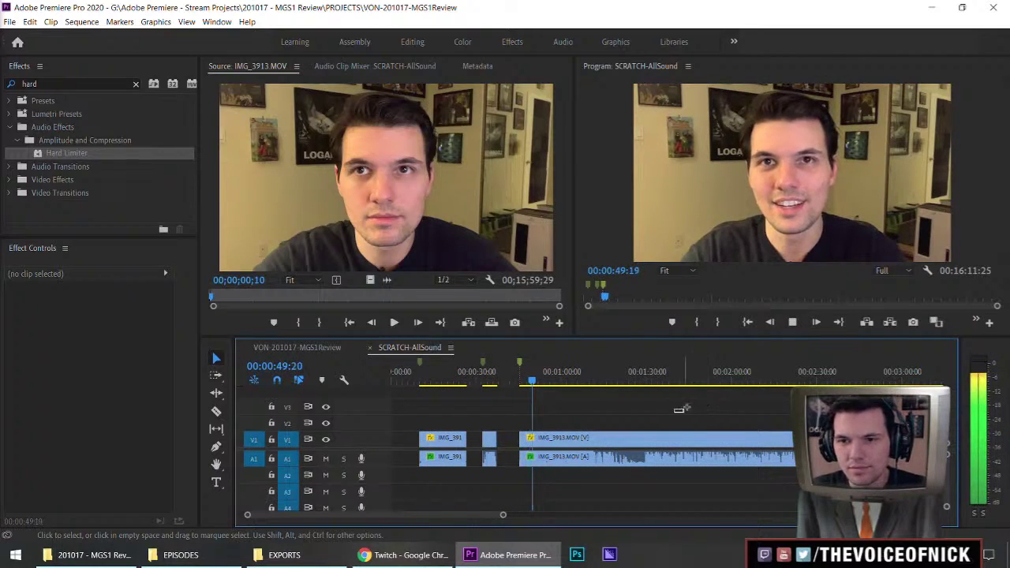
{"action": "key", "text": "minus"}
{"action": "key", "text": "minus"}
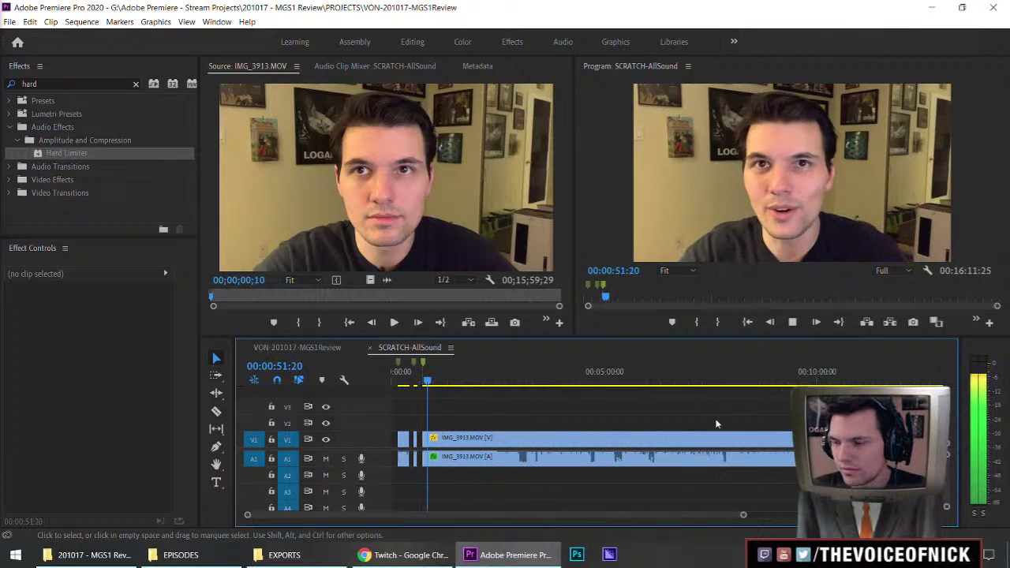
{"action": "key", "text": "equal"}
{"action": "key", "text": "equal"}
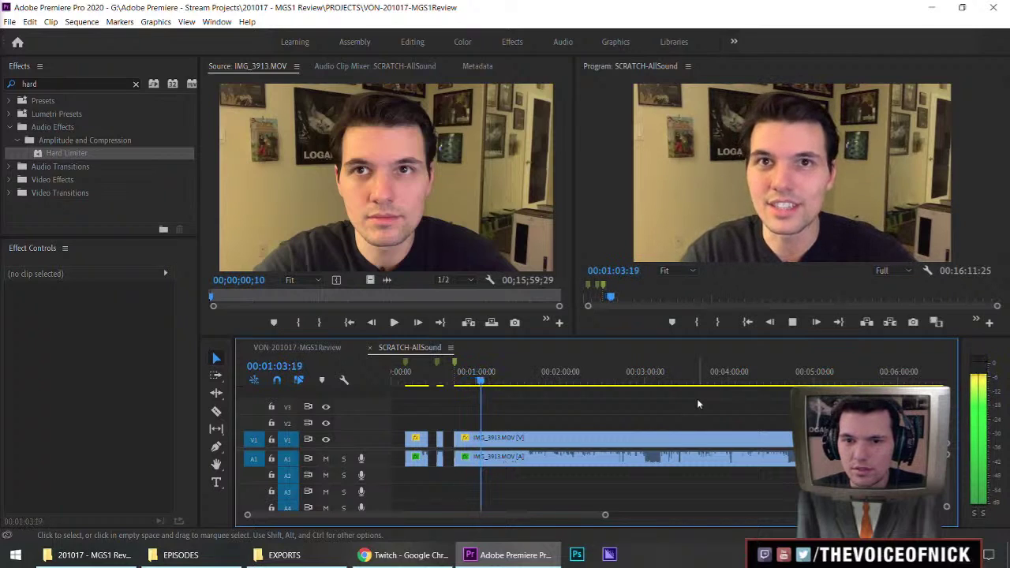
{"action": "key", "text": "="}
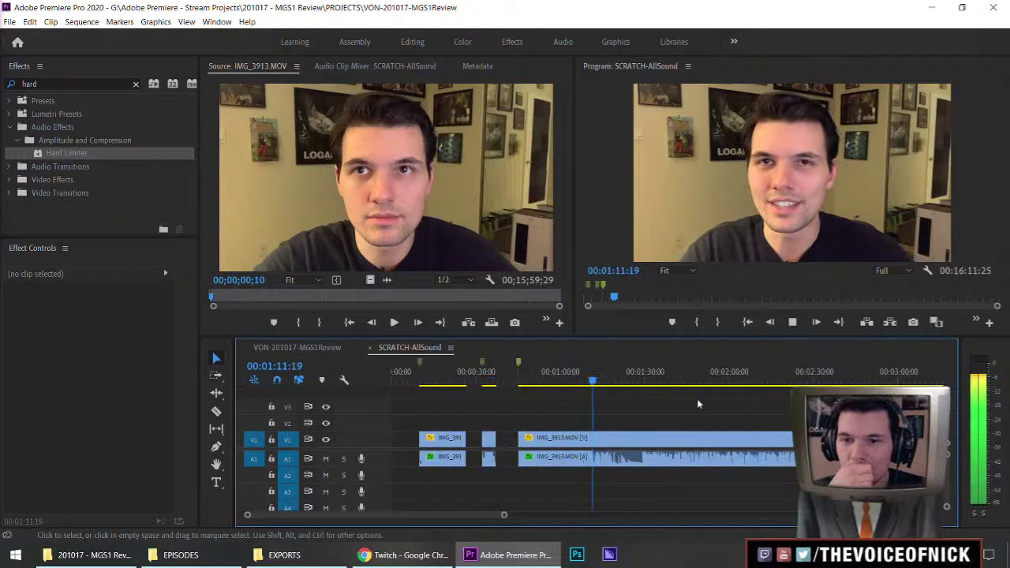
{"action": "key", "text": "="}
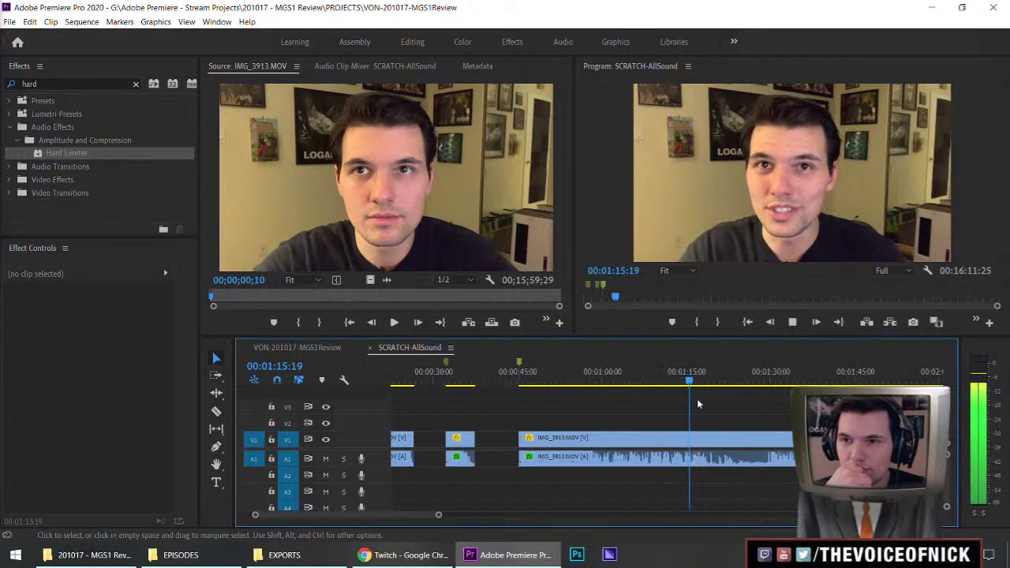
{"action": "key", "text": "="}
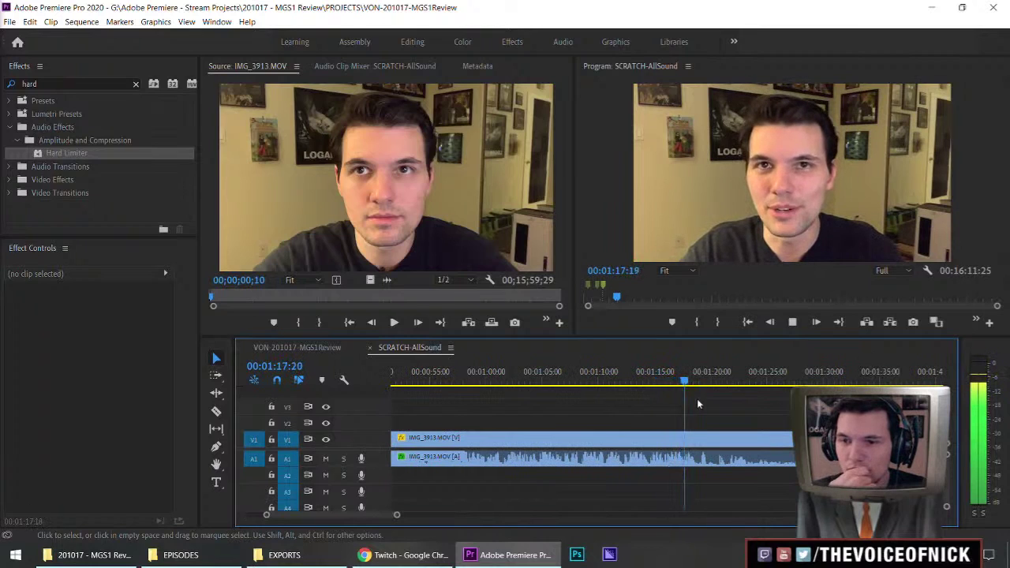
{"action": "key", "text": "="}
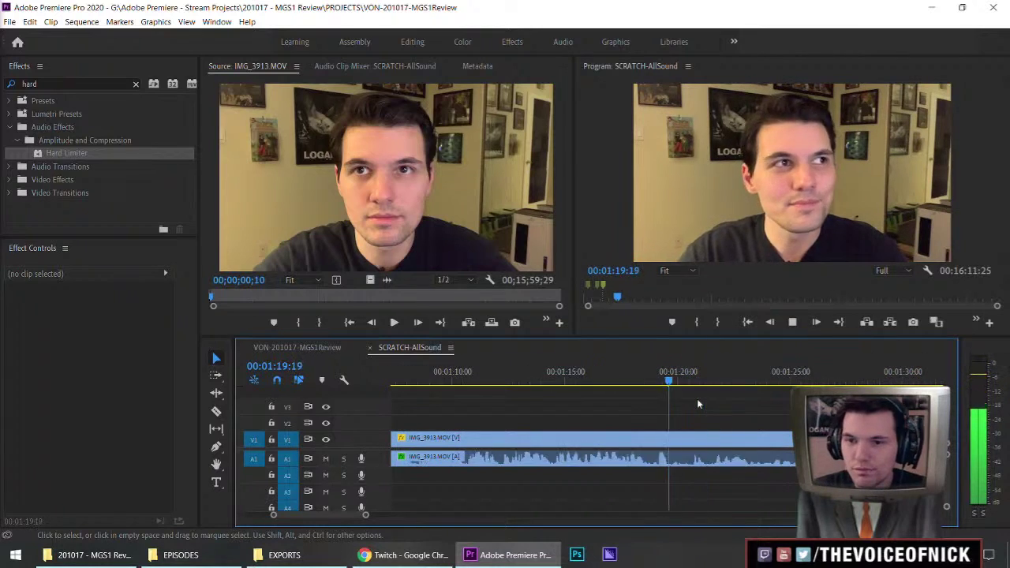
Split the Historical Context clip at 00:01:18:27, where the speech pauses, and save the project
{"action": "key", "text": "space"}
{"action": "left_click_drag", "start_coordinate": [671, 382], "coordinate": [653, 382]}
{"action": "key", "text": "c"}
{"action": "left_click", "coordinate": [656, 439]}
{"action": "key", "text": "v"}
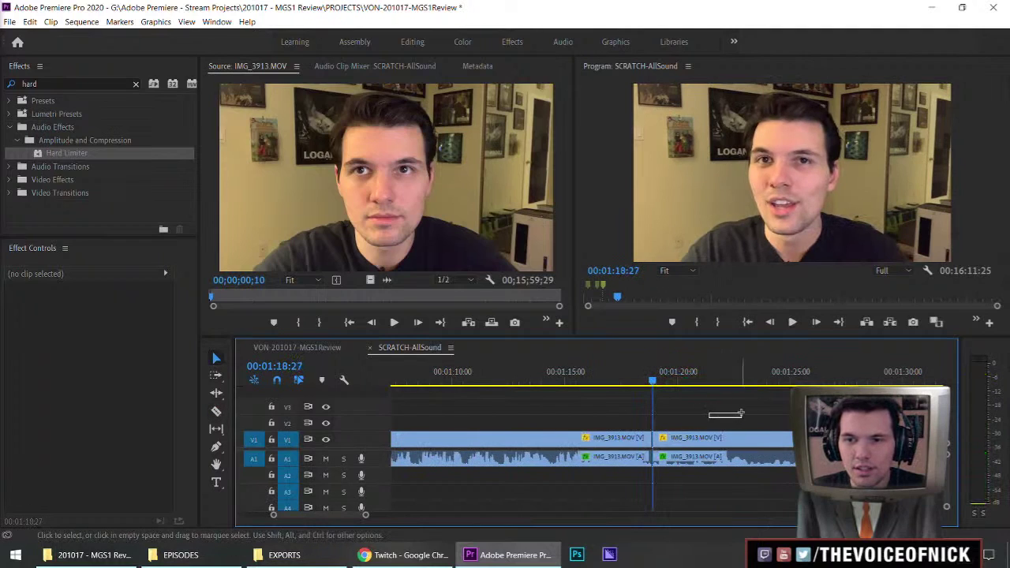
{"action": "key", "text": "ctrl+s"}
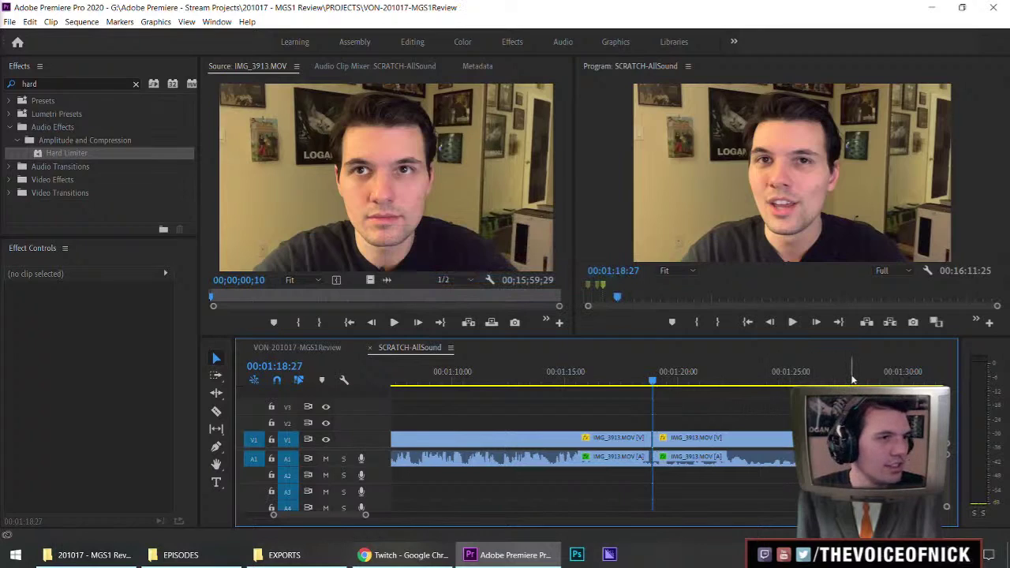
Split the clip at 00:01:29:00, where the speech resumes, and delete the pause following the Historical Context section
{"action": "left_click_drag", "start_coordinate": [872, 379], "coordinate": [879, 382]}
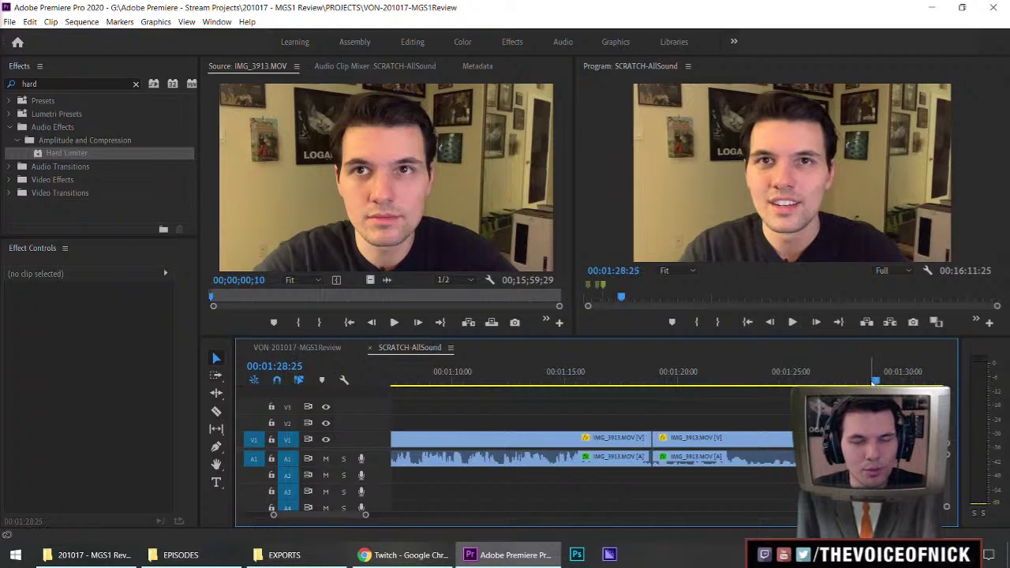
{"action": "key", "text": "Left"}
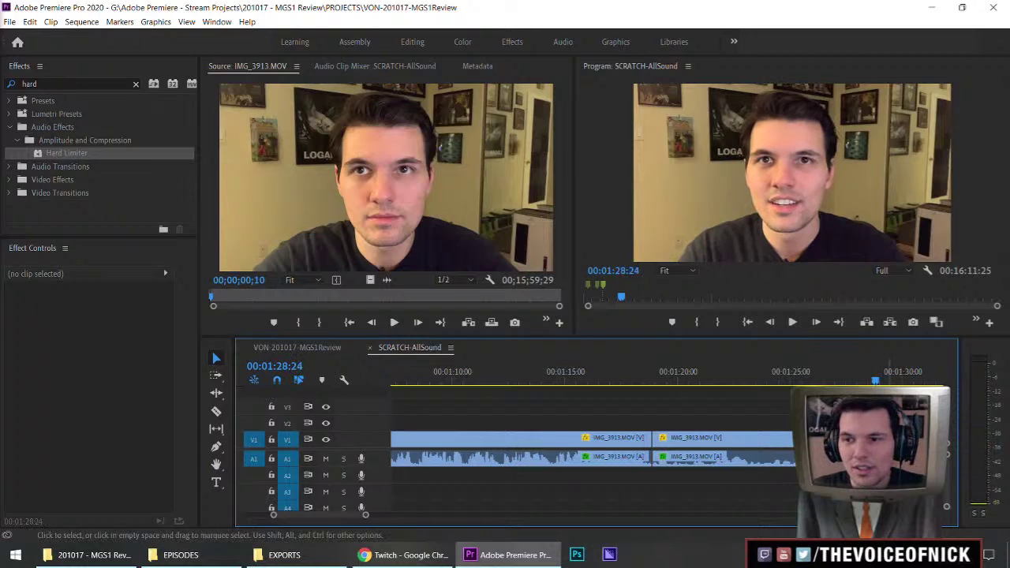
{"action": "left_click", "coordinate": [882, 381]}
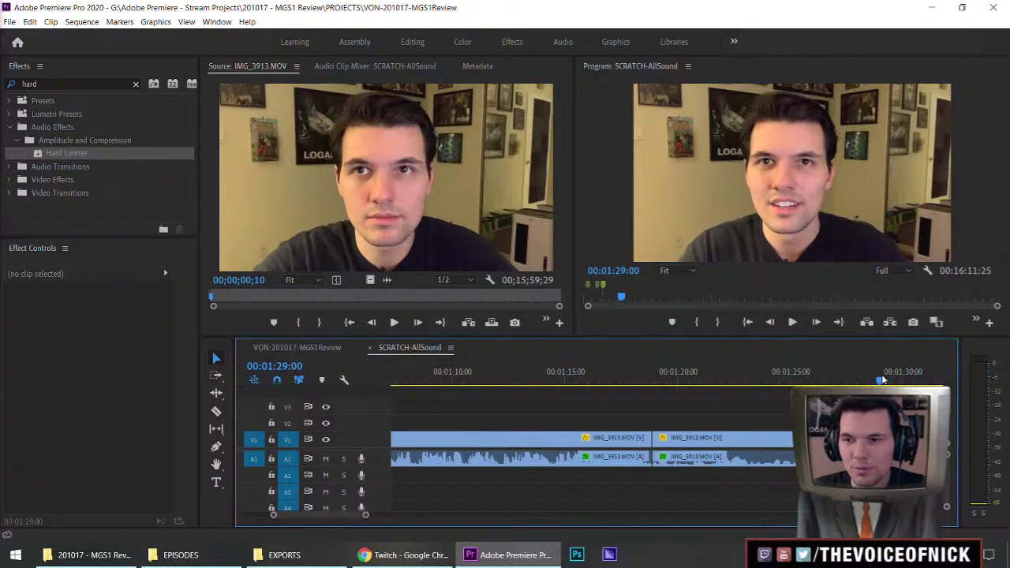
{"action": "left_click", "coordinate": [761, 448]}
{"action": "key", "text": "Delete"}
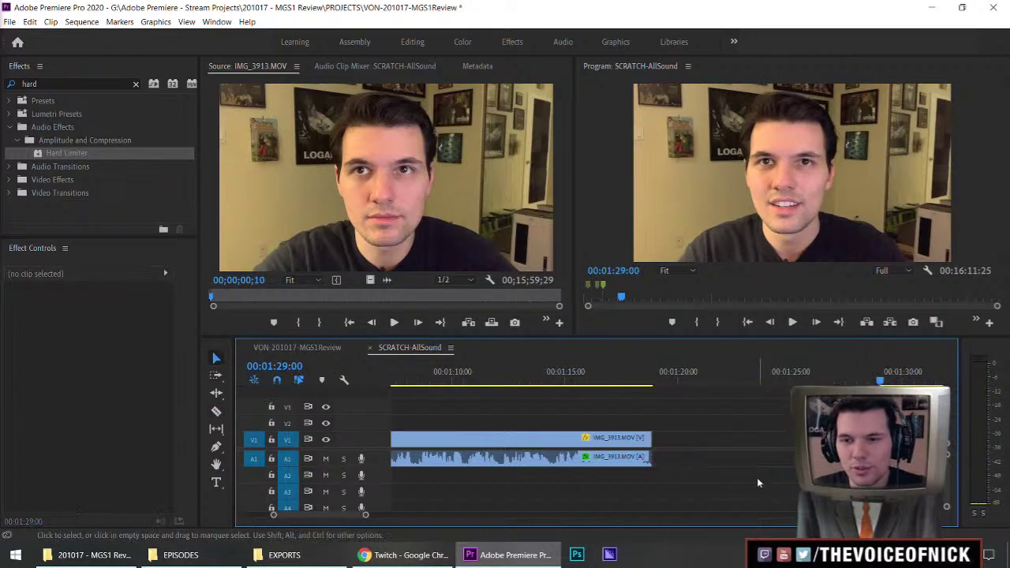
Shift the long remaining clip after Historical Context so that it starts at 00:01:24:10, and save the project
{"action": "key", "text": "minus"}
{"action": "key", "text": "minus"}
{"action": "key", "text": "minus"}
{"action": "key", "text": "a"}
{"action": "left_click_drag", "start_coordinate": [678, 446], "coordinate": [670, 447]}
{"action": "left_click", "coordinate": [659, 417]}
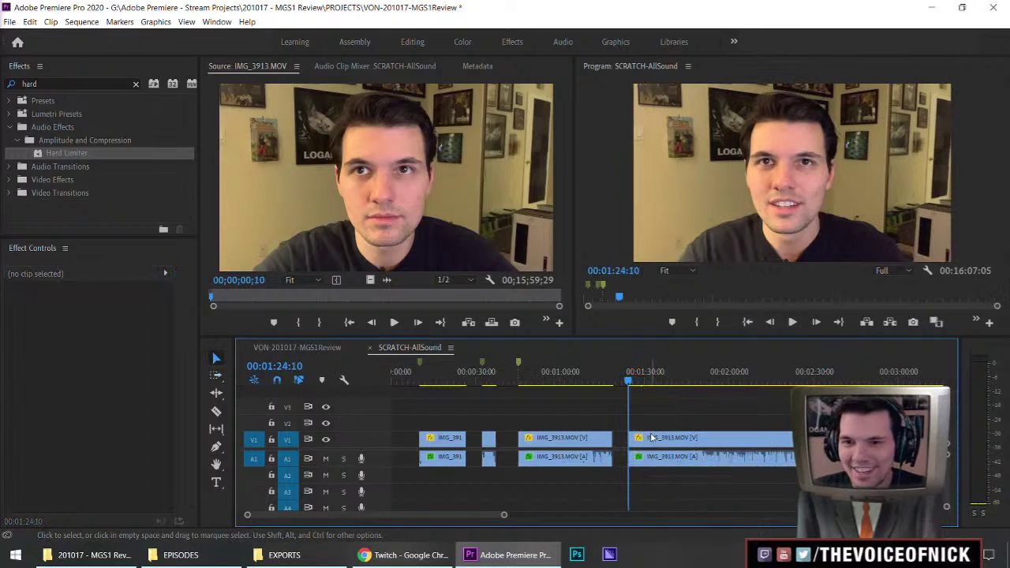
{"action": "key", "text": "ctrl+s"}
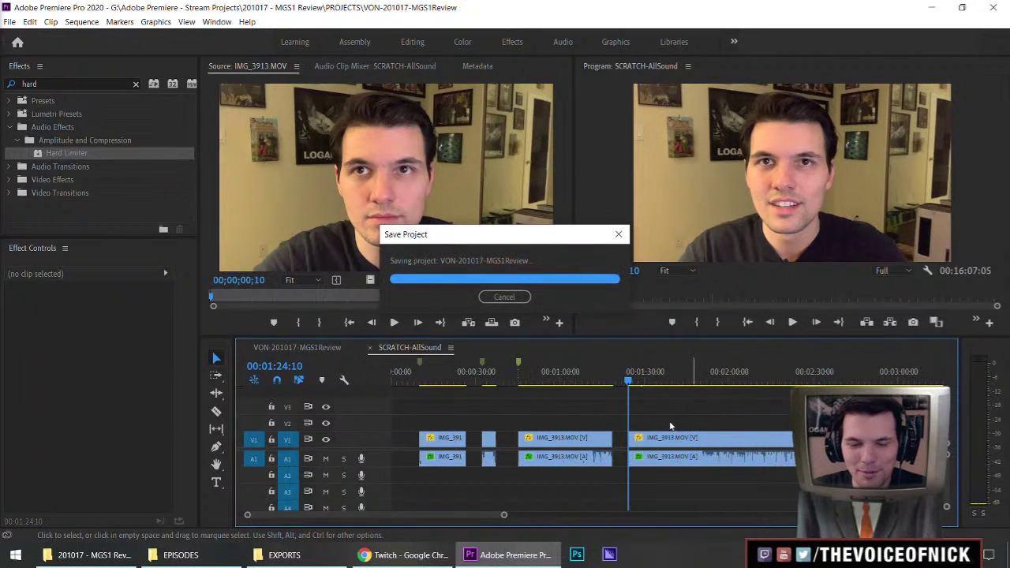
Listen to the opening of the section at 00:01:24:10 and add a sequence marker named "Tech" at its start
{"action": "key", "text": "minus"}
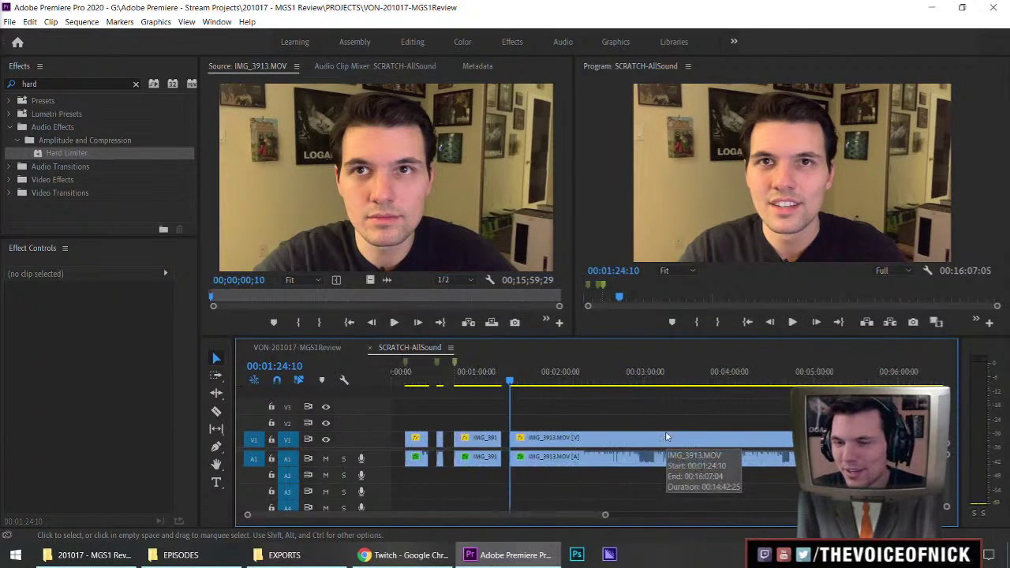
{"action": "key", "text": "equal"}
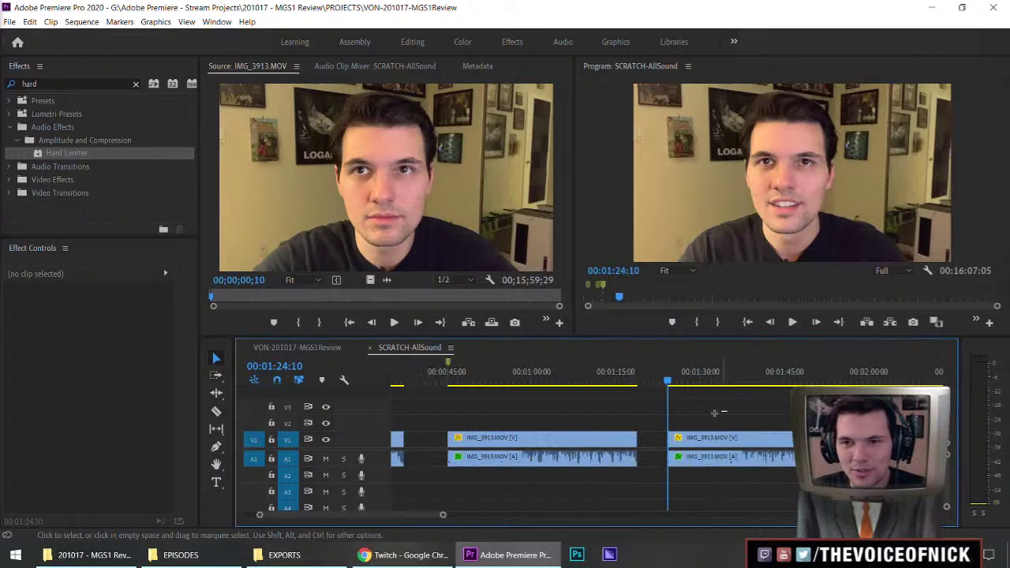
{"action": "key", "text": "minus"}
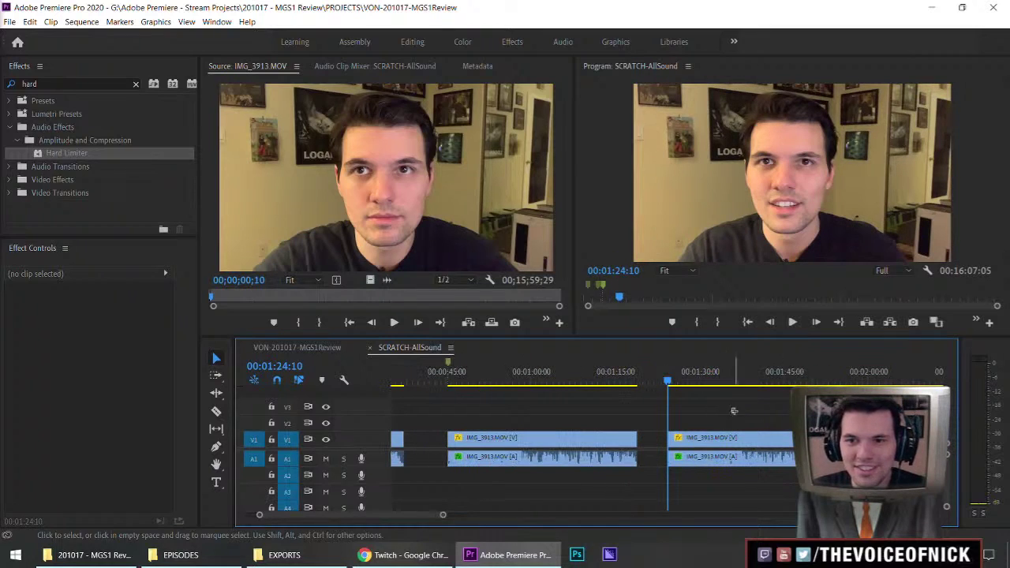
{"action": "mouse_move", "coordinate": [743, 413]}
{"action": "left_mouse_down"}
{"action": "mouse_move", "coordinate": [714, 415]}
{"action": "mouse_move", "coordinate": [744, 409]}
{"action": "left_mouse_up"}
{"action": "key", "text": "ctrl+s"}
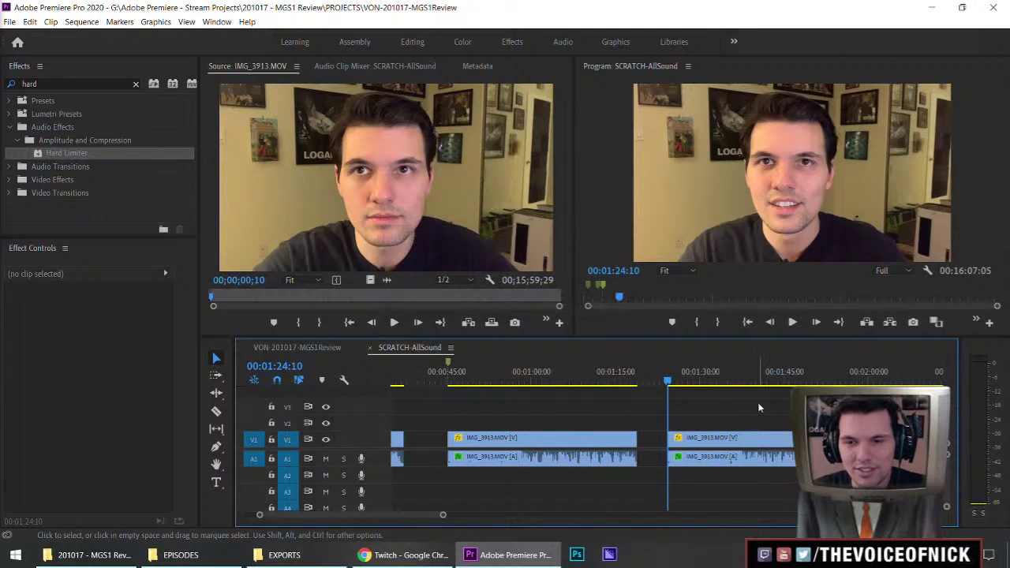
{"action": "key", "text": "space"}
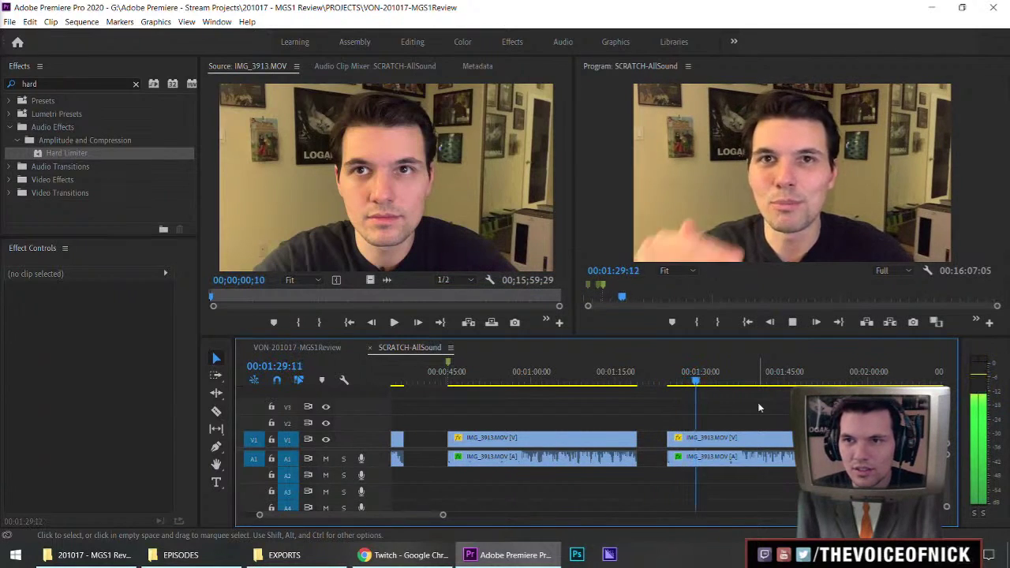
{"action": "key", "text": "space"}
{"action": "key", "text": "m"}
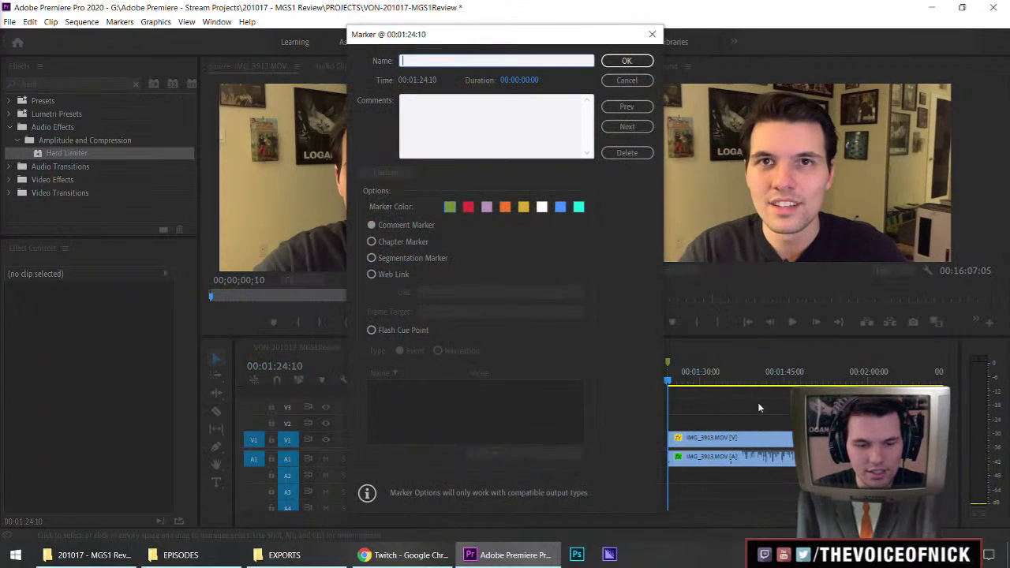
{"action": "key", "text": "Return"}
Play the section from 00:01:24:10 to identify the topic it covers
{"action": "key", "text": "space"}
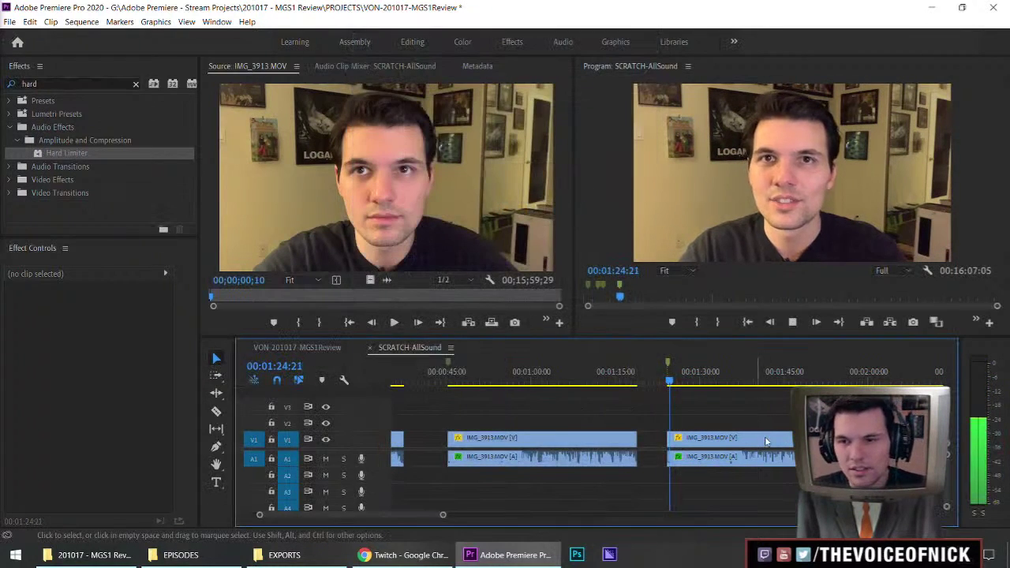
{"action": "key", "text": "minus"}
{"action": "key", "text": "minus"}
{"action": "key", "text": "minus"}
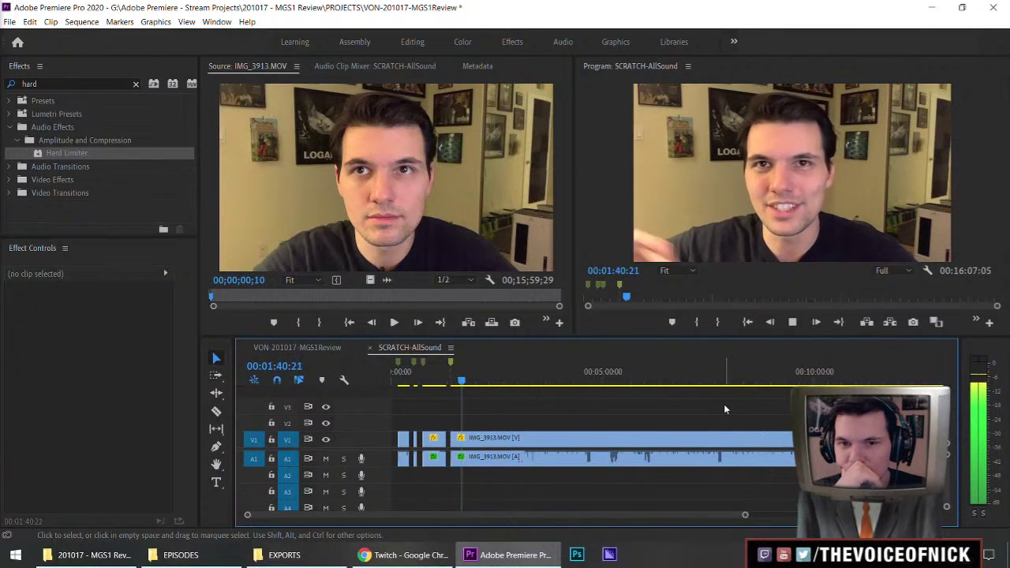
{"action": "key", "text": "space"}
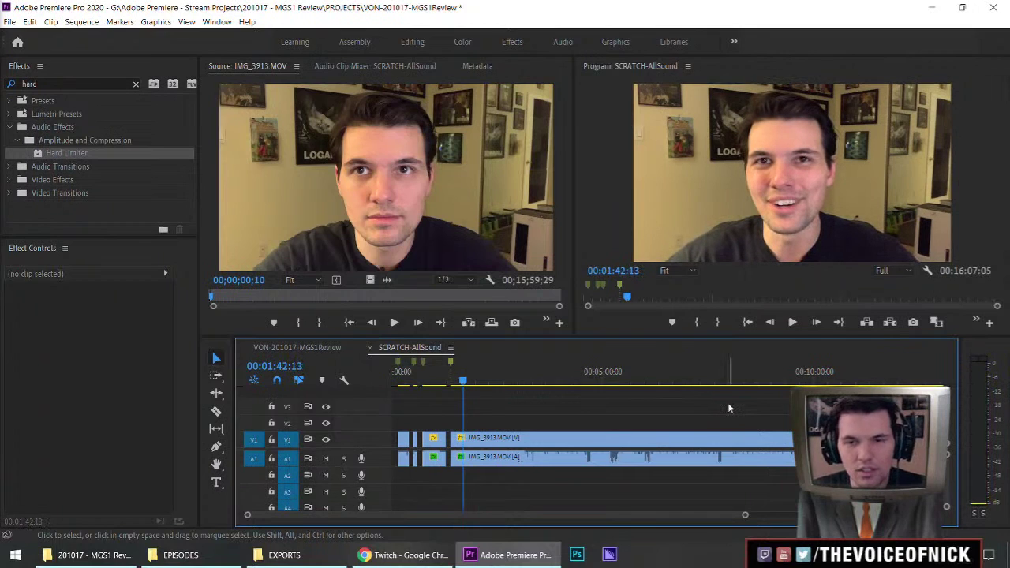
Add an unnamed cyan sequence marker at 00:01:42:13
{"action": "key", "text": "m"}
{"action": "left_click", "coordinate": [585, 210]}
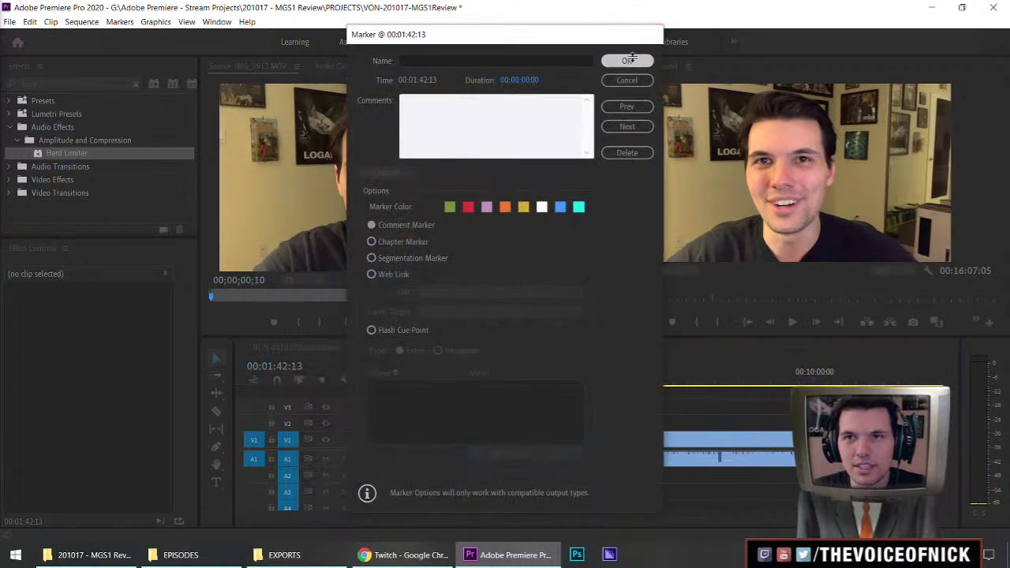
{"action": "left_click", "coordinate": [624, 60]}
Rename the marker at 00:01:24:10 as "Cinema Influences" and clear the cyan marker at 00:01:42:13
{"action": "left_click", "coordinate": [449, 360]}
{"action": "key", "text": "m"}
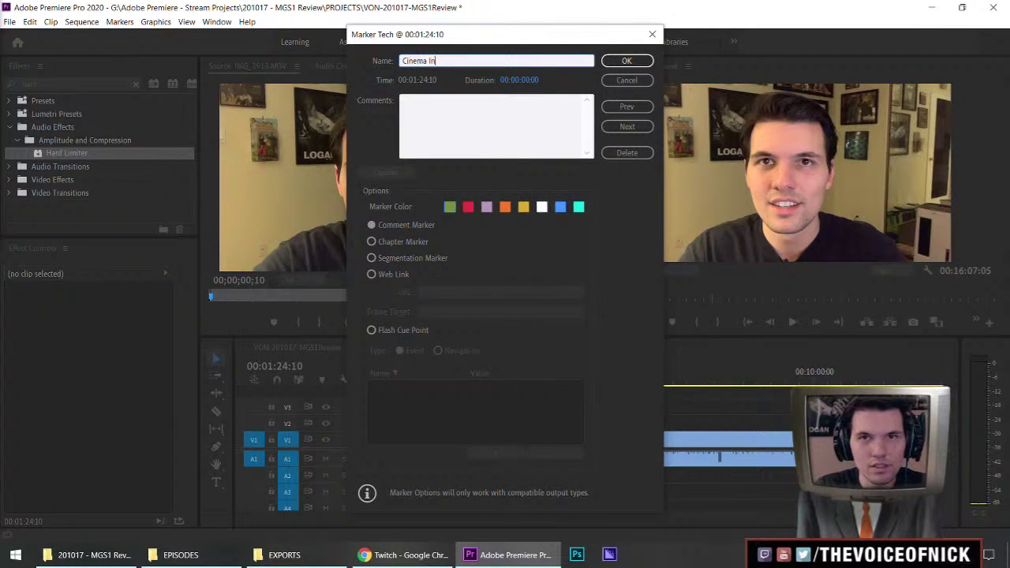
{"action": "type", "text": "Cinema Influences"}
{"action": "key", "text": "Return"}
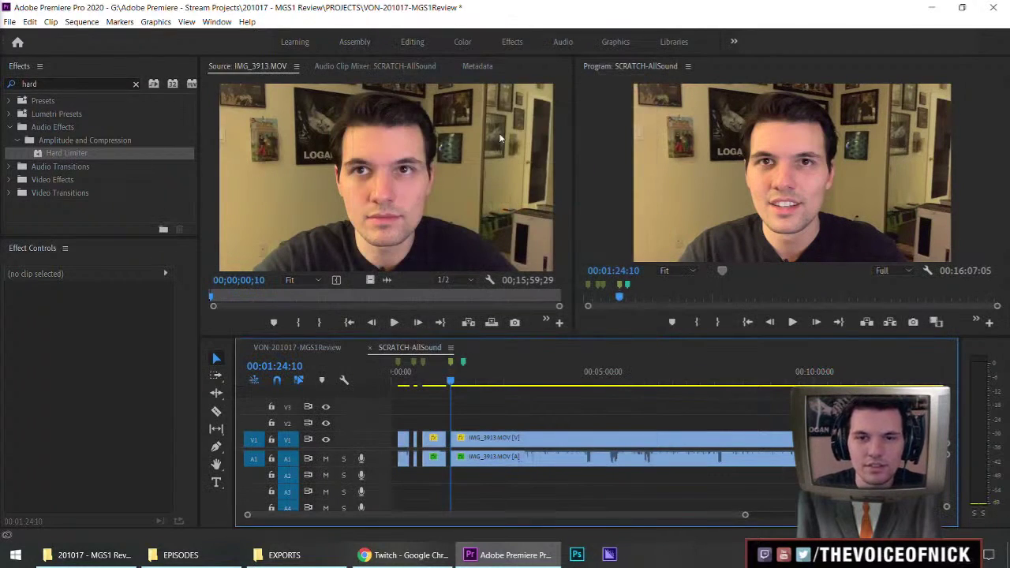
{"action": "right_click", "coordinate": [464, 365]}
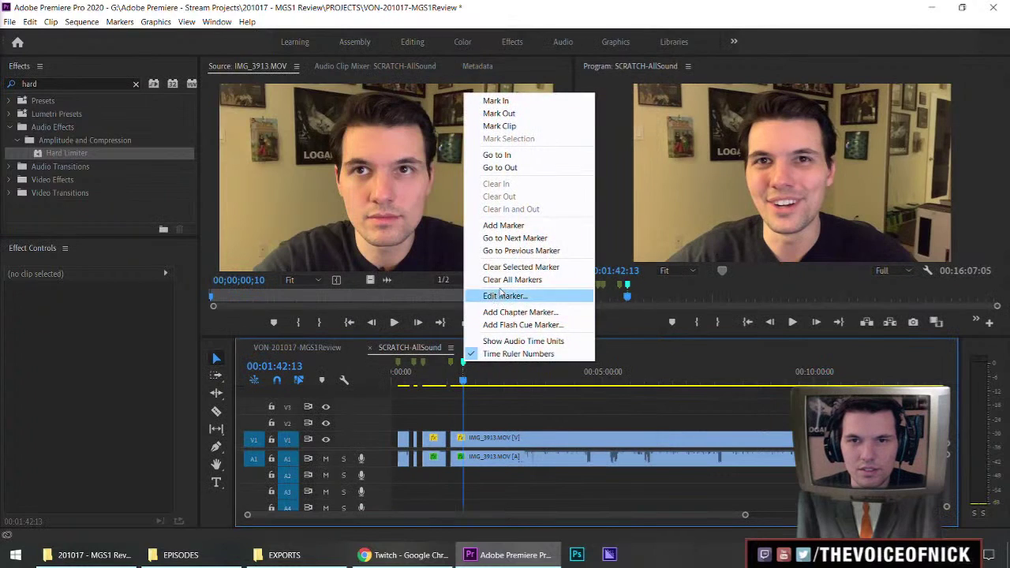
{"action": "left_click", "coordinate": [536, 271]}
Play on through the Cinema Influences section to find where the speech pauses
{"action": "key", "text": "space"}
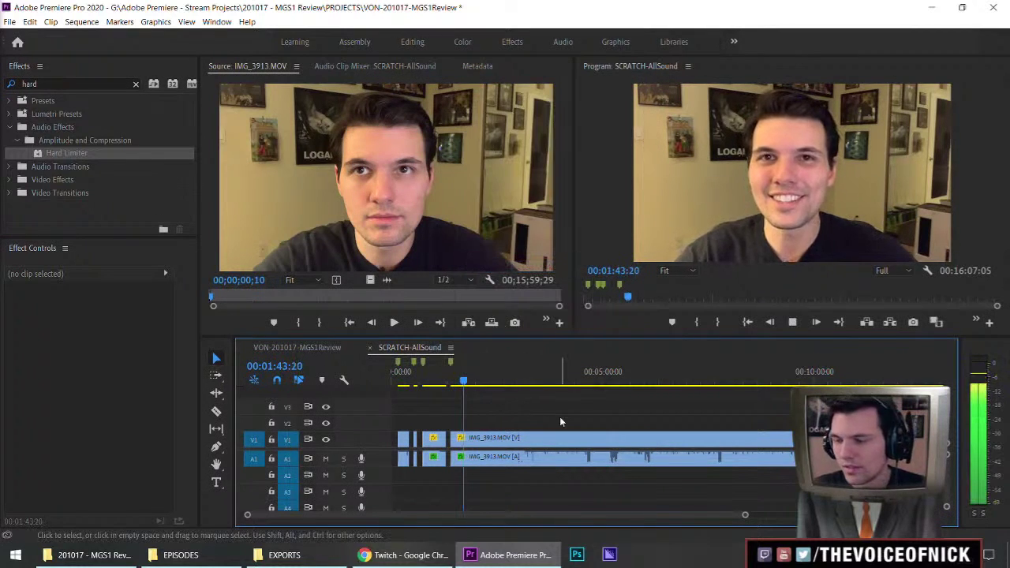
{"action": "key", "text": "equal"}
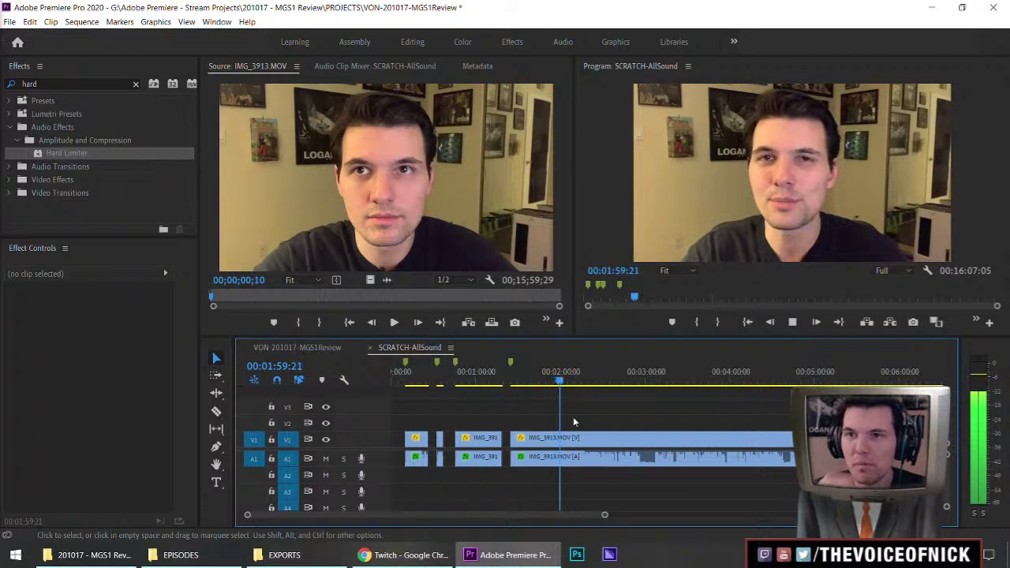
{"action": "key", "text": "grave"}
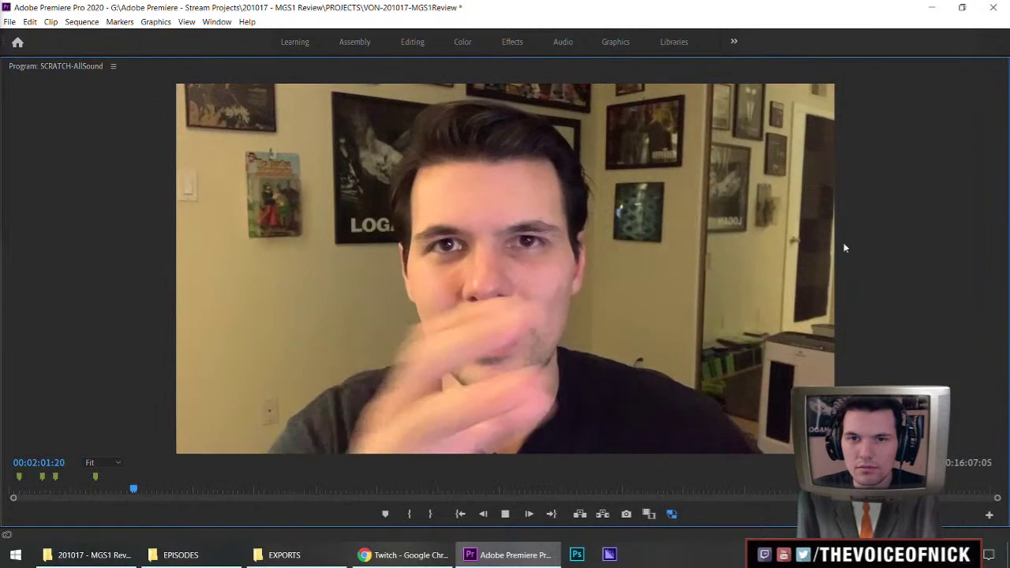
{"action": "key", "text": "grave"}
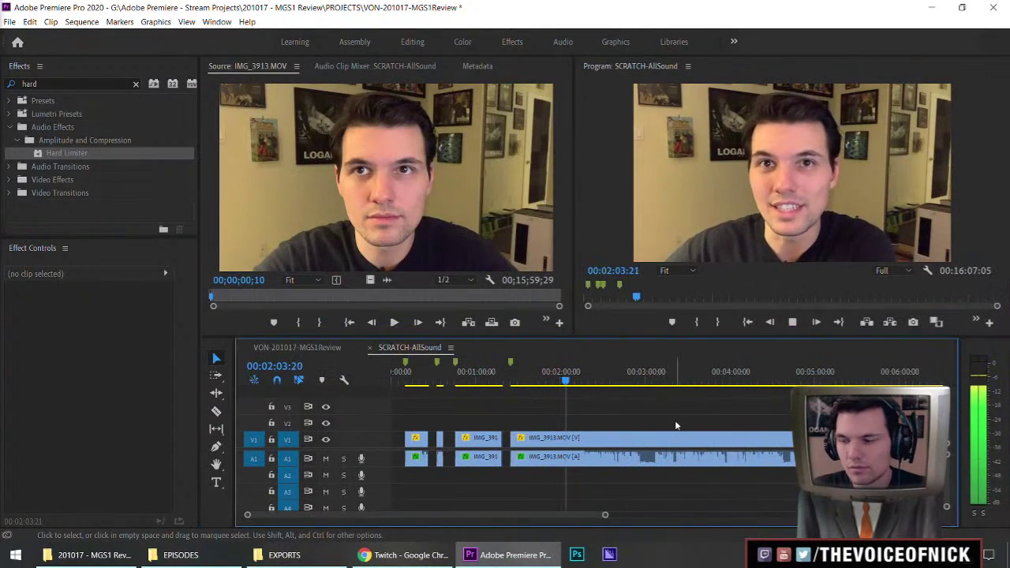
{"action": "key", "text": "minus"}
{"action": "key", "text": "equal"}
{"action": "key", "text": "equal"}
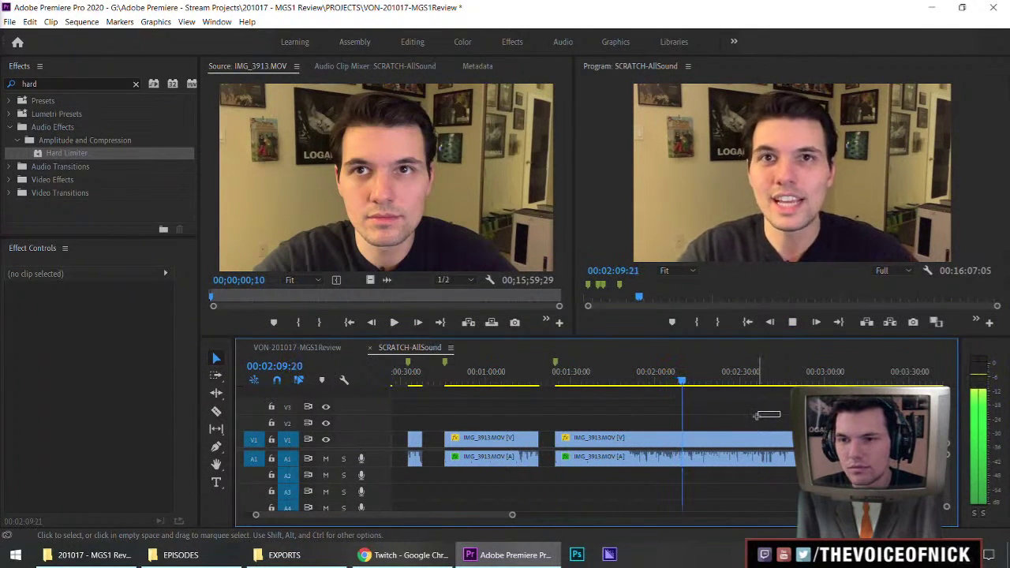
{"action": "left_click_drag", "start_coordinate": [791, 419], "coordinate": [790, 420]}
{"action": "key", "text": "minus"}
{"action": "key", "text": "equal"}
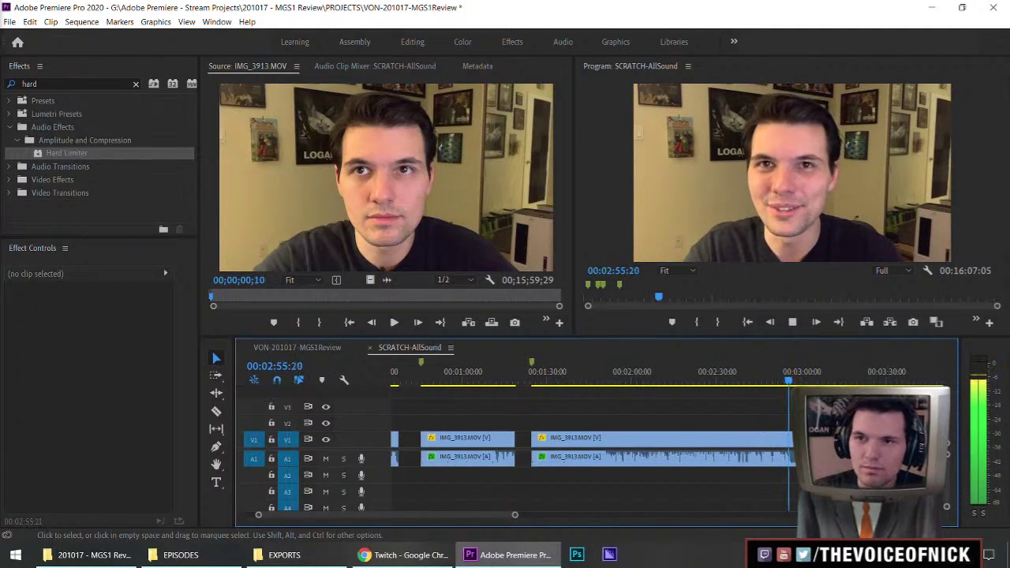
{"action": "key", "text": "space"}
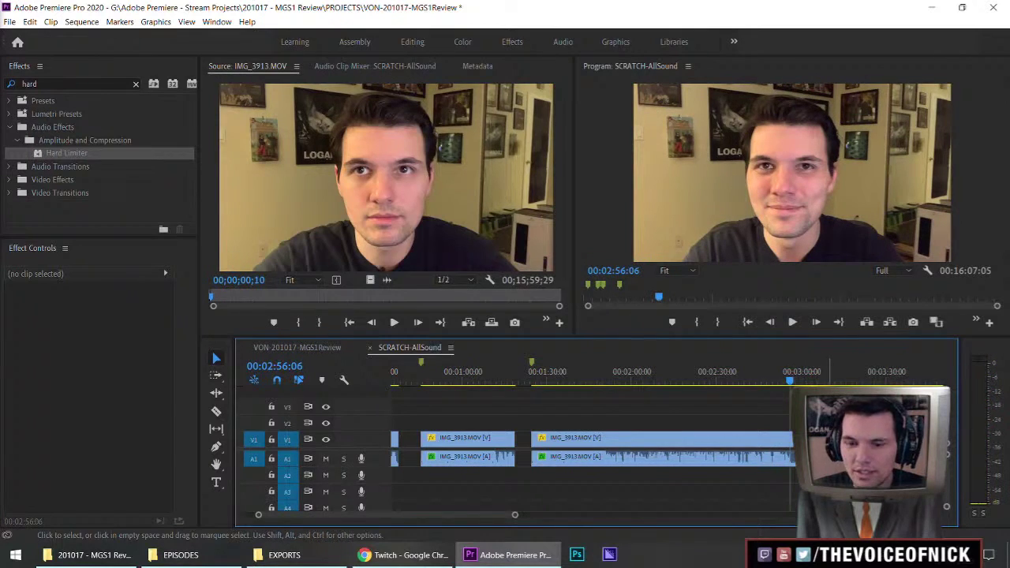
Cut the clip at 00:02:56:10 and 00:03:06:11 and delete the pause between the cuts
{"action": "key", "text": "="}
{"action": "key", "text": "="}
{"action": "key", "text": "="}
{"action": "left_click_drag", "start_coordinate": [667, 381], "coordinate": [670, 382]}
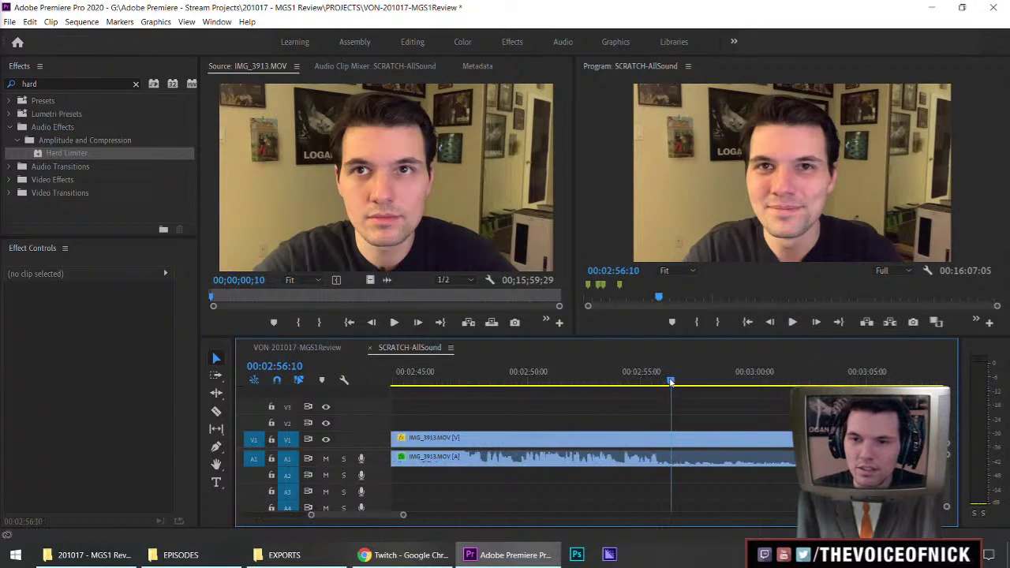
{"action": "key", "text": "c"}
{"action": "left_click", "coordinate": [671, 439]}
{"action": "left_click", "coordinate": [898, 439]}
{"action": "key", "text": "v"}
{"action": "left_click", "coordinate": [821, 439]}
{"action": "key", "text": "Delete"}
Add a red sequence marker named "Bad Audio" at 00:02:49:03, near the end of the Cinema Influences section
{"action": "key", "text": "minus"}
{"action": "key", "text": "minus"}
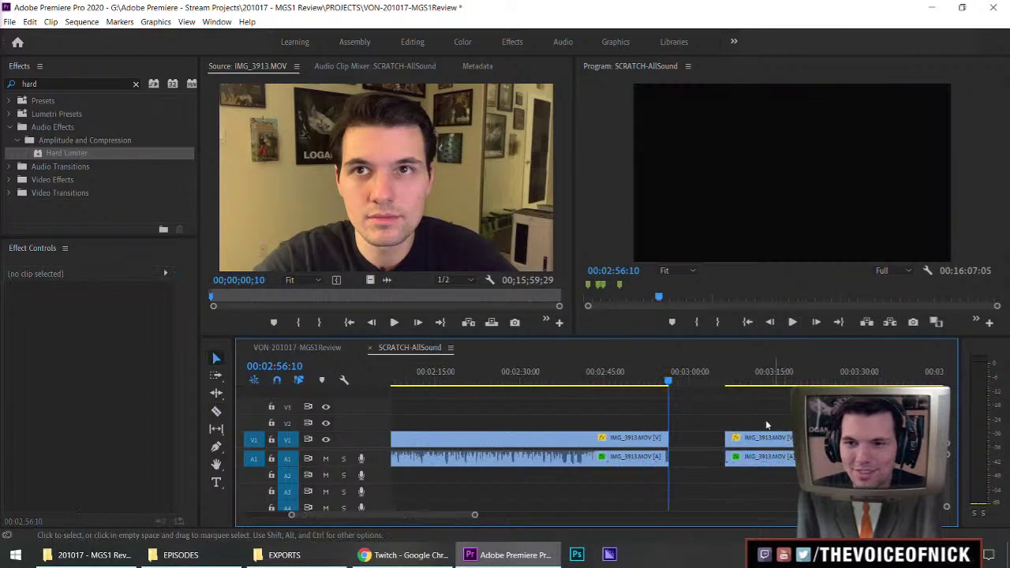
{"action": "key", "text": "minus"}
{"action": "left_click_drag", "start_coordinate": [668, 382], "coordinate": [624, 383]}
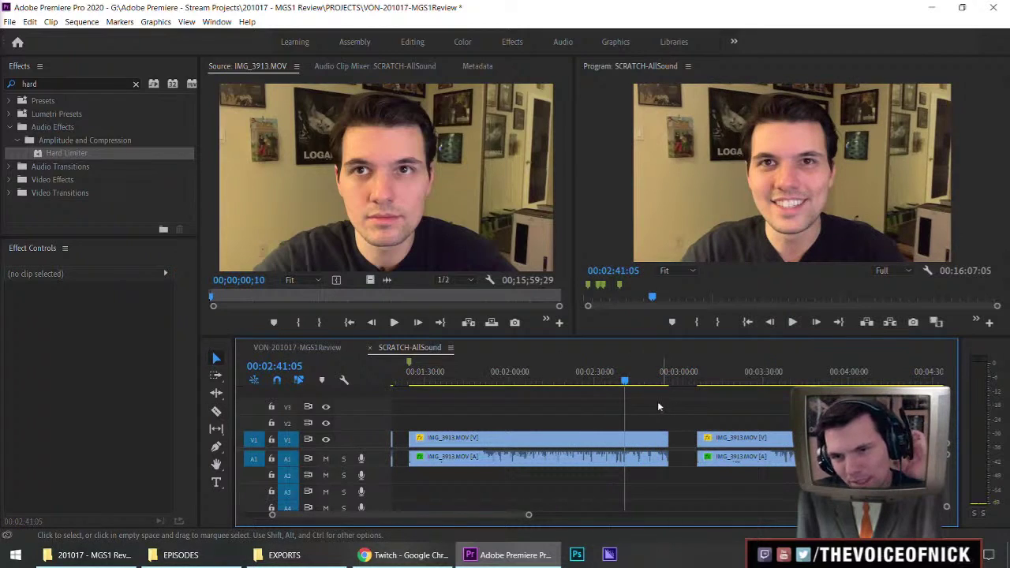
{"action": "left_click", "coordinate": [647, 382]}
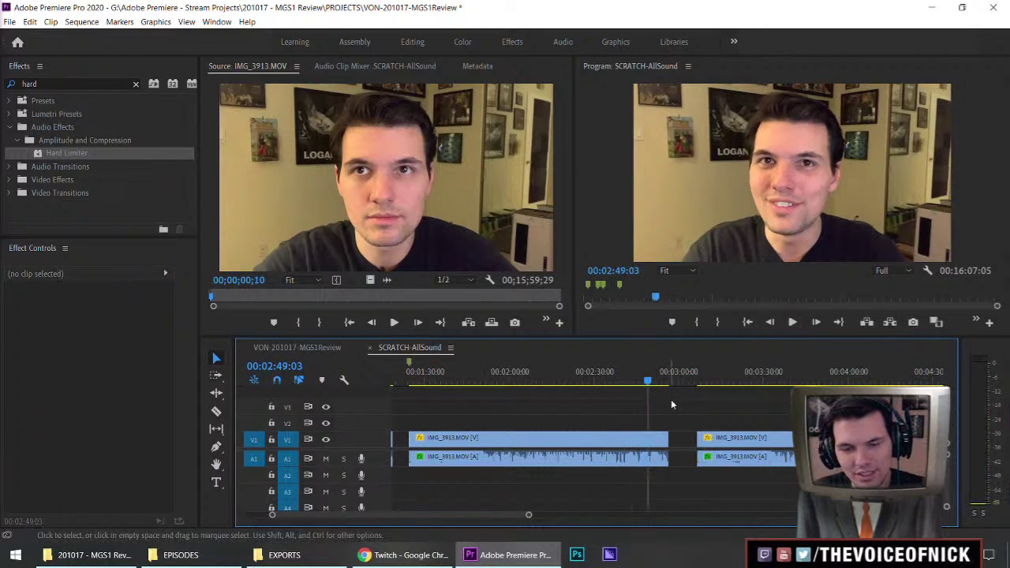
{"action": "key", "text": "m"}
{"action": "key", "text": "m"}
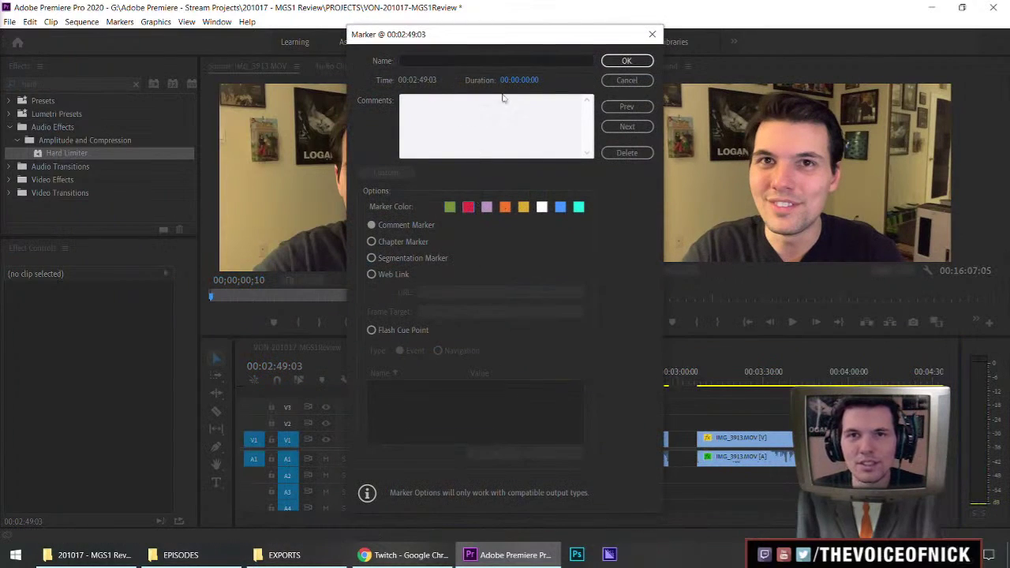
{"action": "left_click", "coordinate": [502, 61]}
{"action": "type", "text": "Bad Audi"}
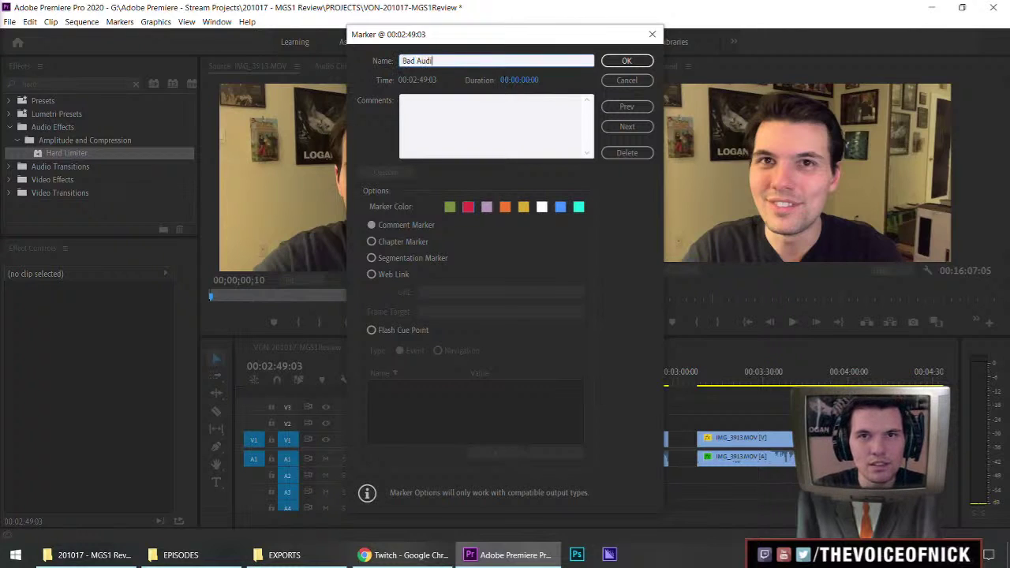
{"action": "type", "text": "o"}
{"action": "key", "text": "Return"}
Play the section starting at 00:03:06:11 to hear its topic, stopping at 00:03:16:09, and save the project
{"action": "key", "text": "Down"}
{"action": "key", "text": "Down"}
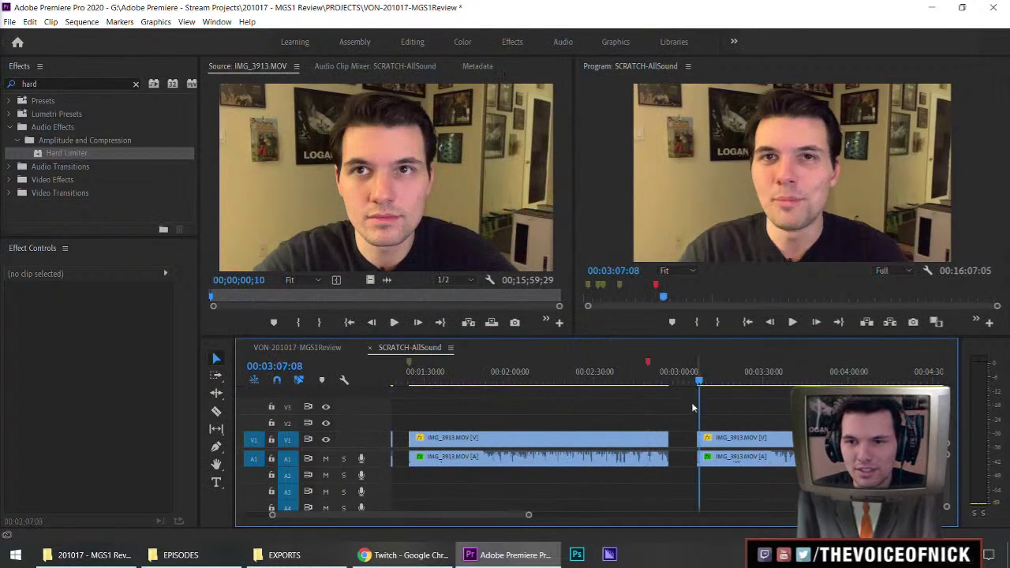
{"action": "left_click", "coordinate": [684, 379]}
{"action": "key", "text": "Down"}
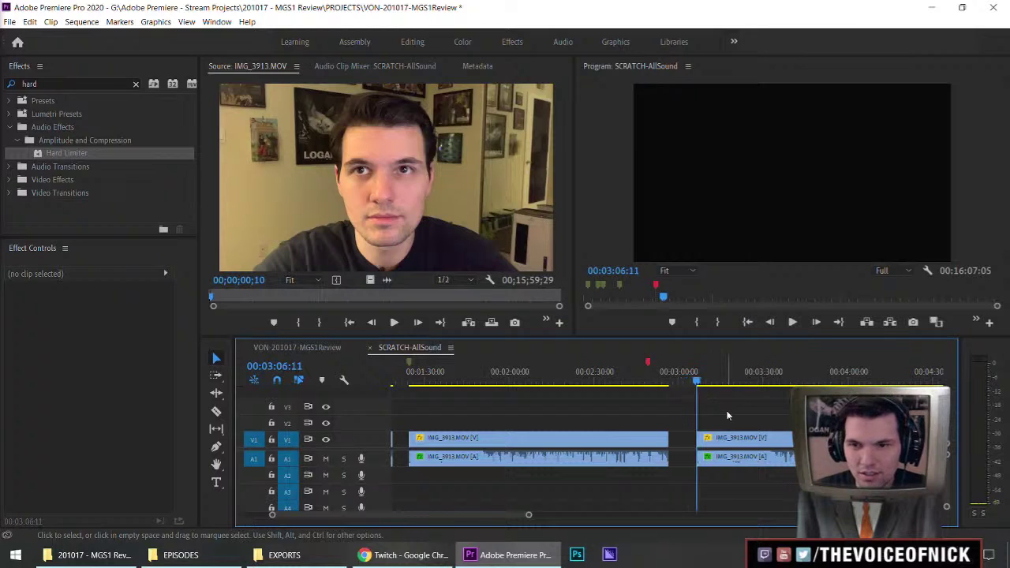
{"action": "key", "text": "space"}
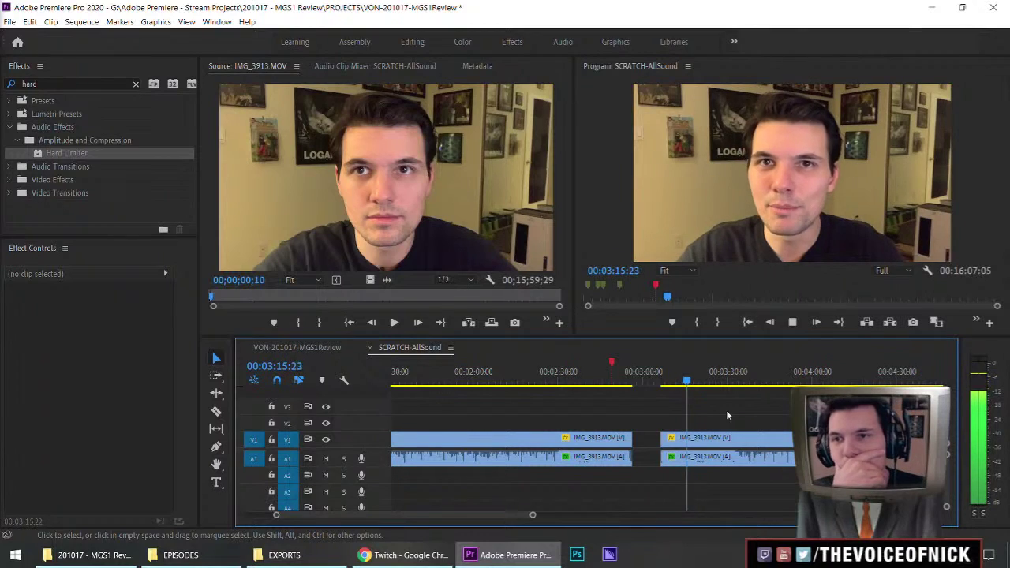
{"action": "key", "text": "space"}
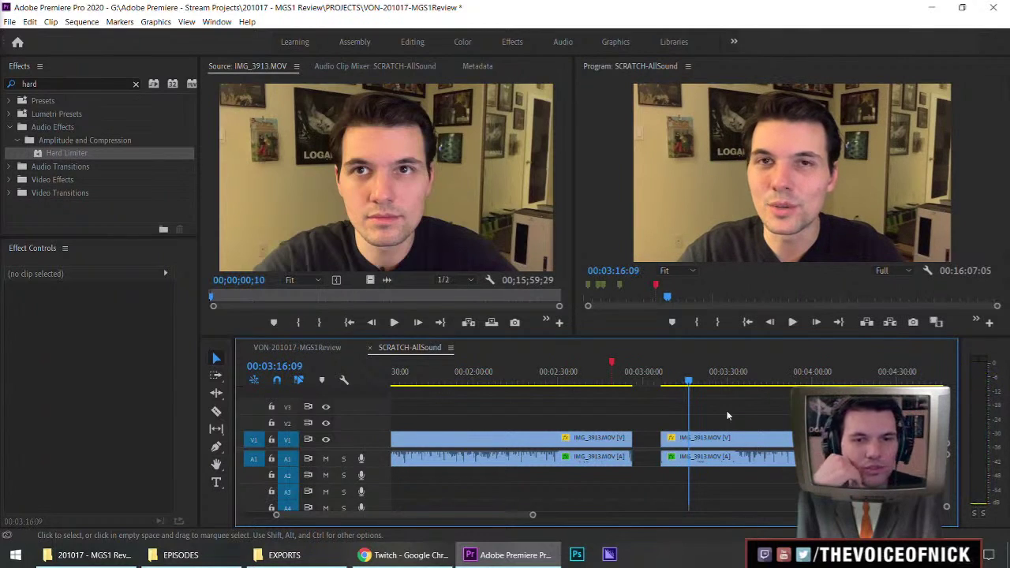
{"action": "scroll", "coordinate": [727, 416], "scroll_direction": "down", "scroll_amount": 2}
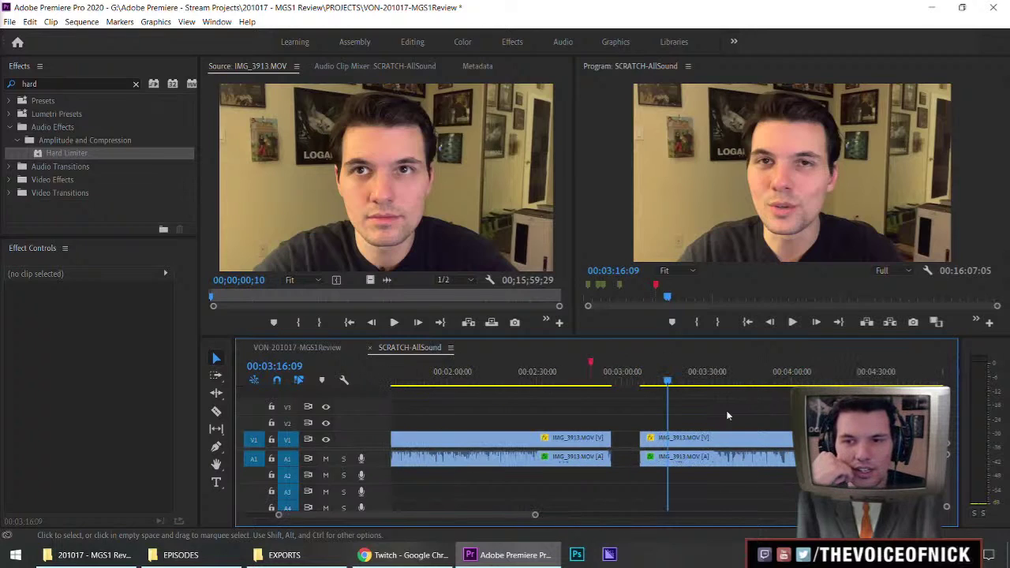
{"action": "key", "text": "ctrl+s"}
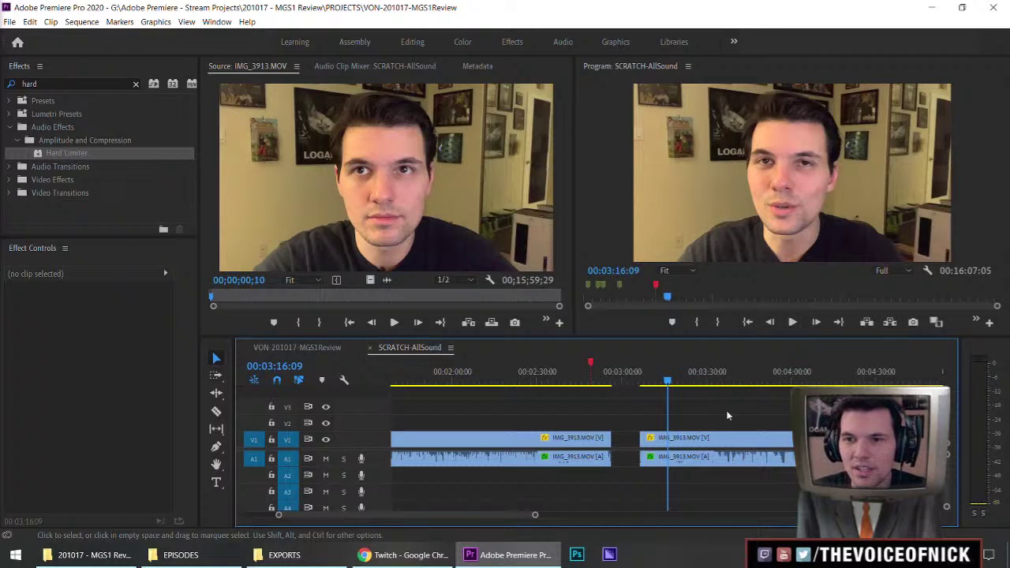
Add a sequence marker with a name beginning "Mechanics Intro" at 00:03:06:11, the start of the current section
{"action": "key", "text": "minus"}
{"action": "key", "text": "minus"}
{"action": "key", "text": "equal"}
{"action": "key", "text": "equal"}
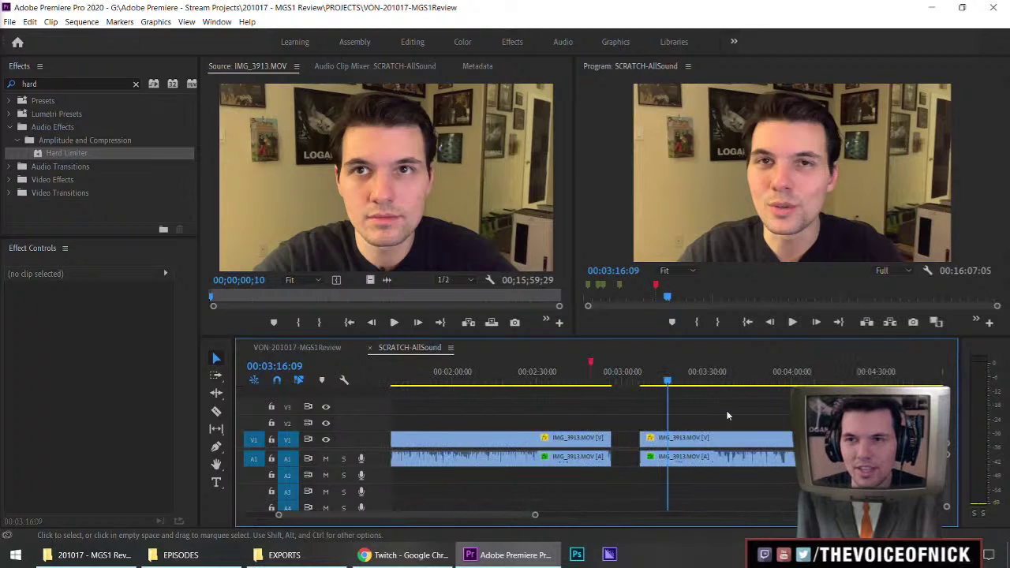
{"action": "key", "text": "space"}
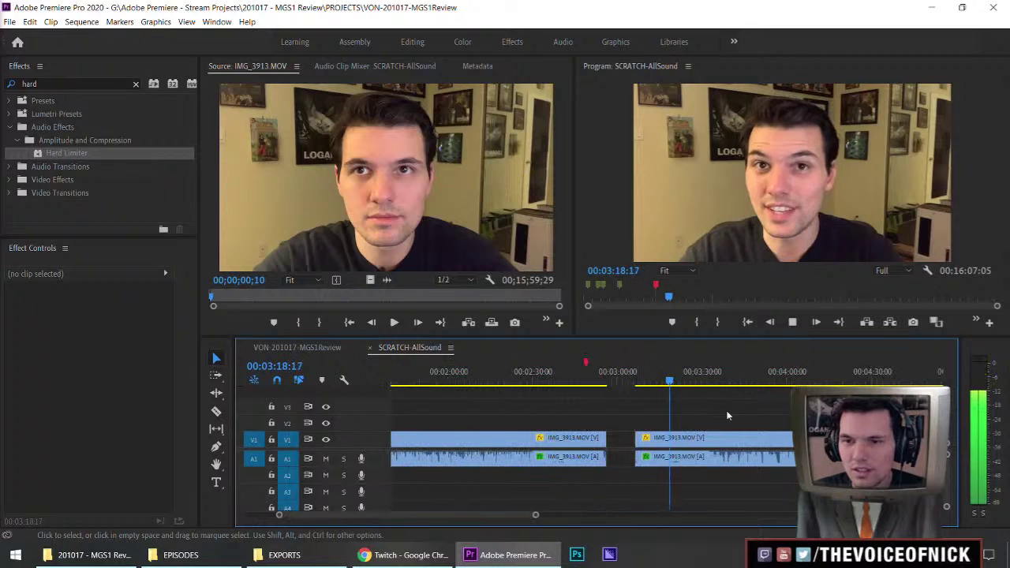
{"action": "key", "text": "="}
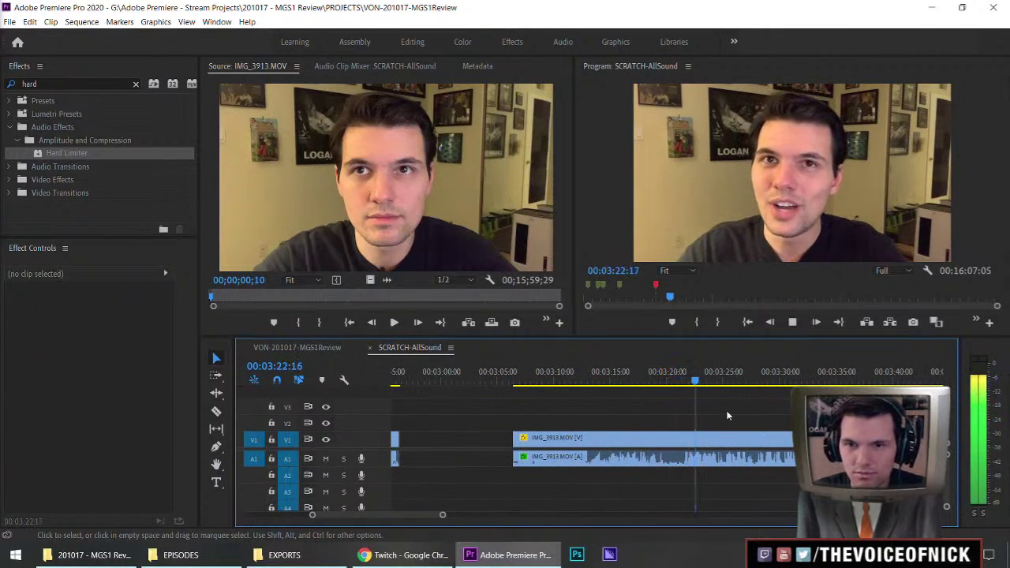
{"action": "key", "text": "Up"}
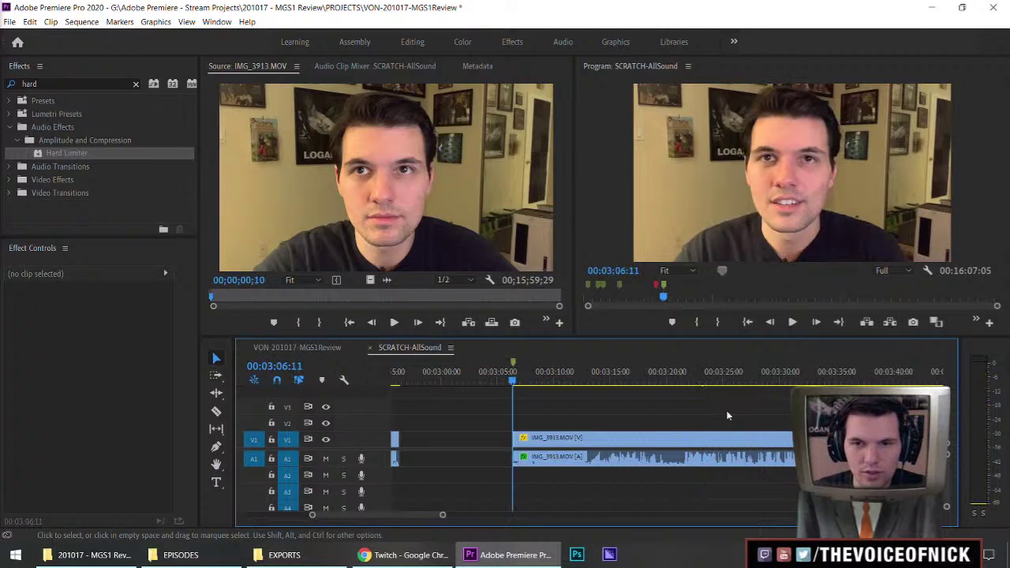
{"action": "key", "text": "m"}
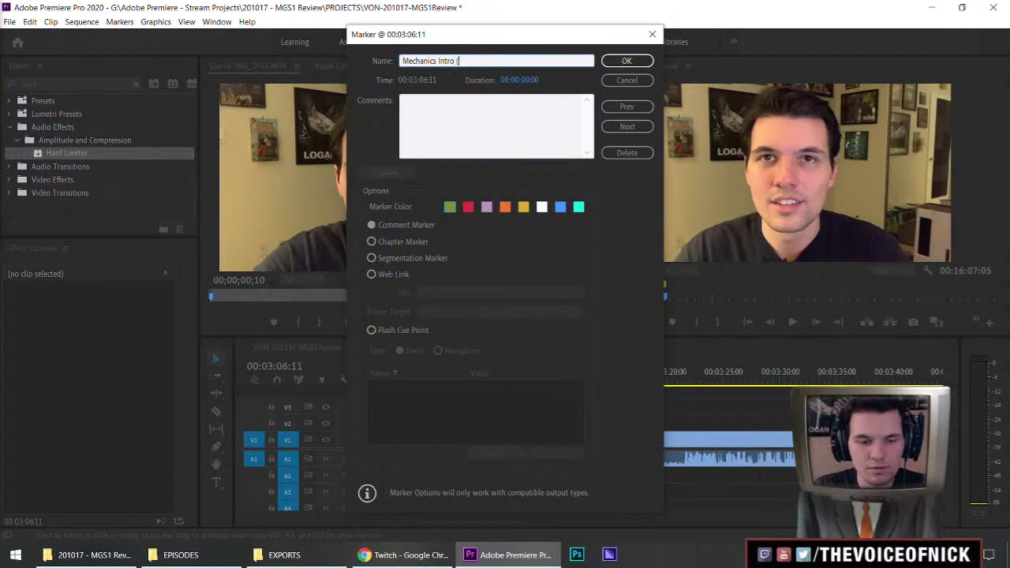
{"action": "key", "text": "Return"}
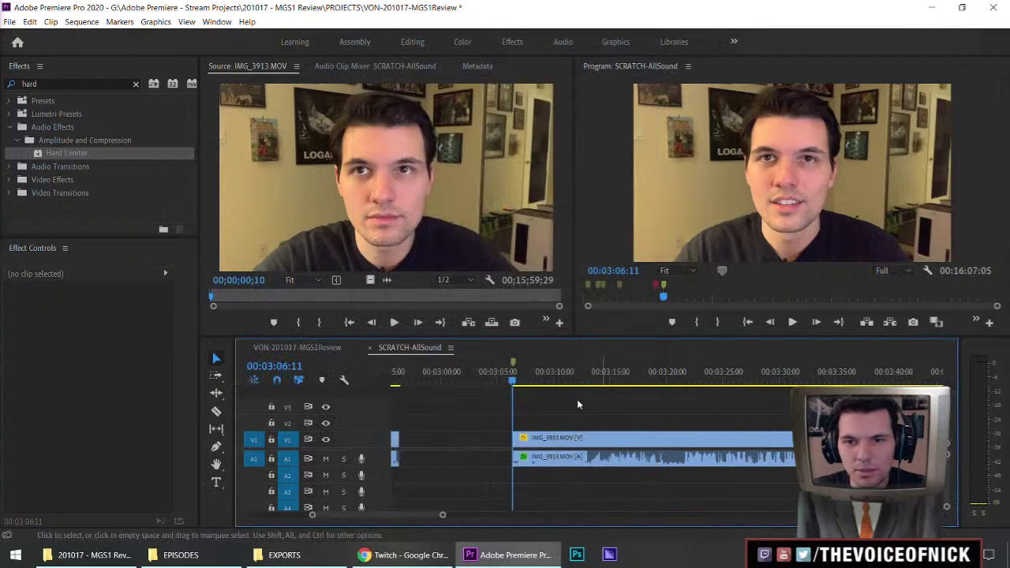
Cut the clip at about 00:03:20:00 and at 00:03:21:07 and delete the pause between the cuts
{"action": "left_click", "coordinate": [647, 378]}
{"action": "key", "text": "space"}
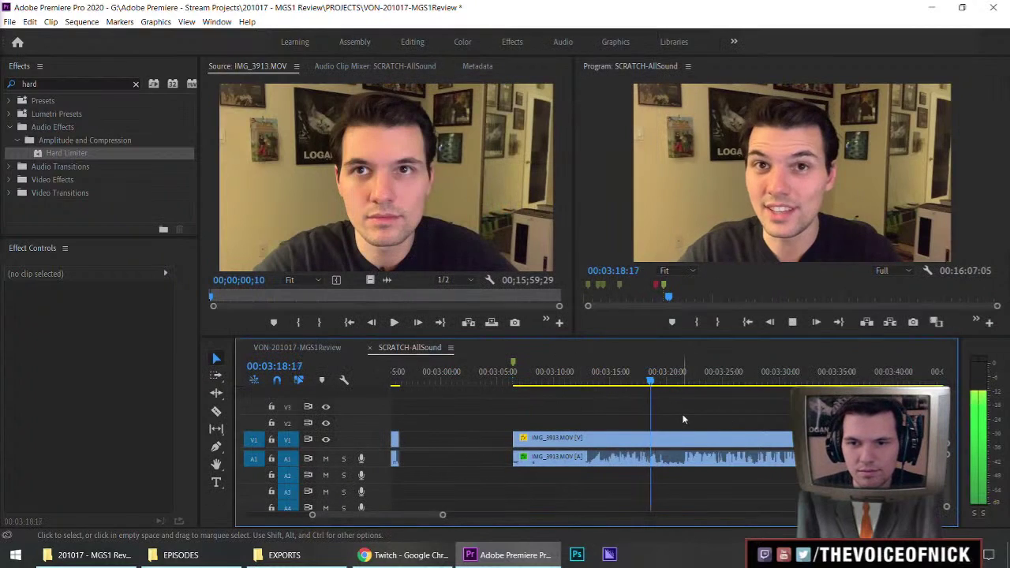
{"action": "key", "text": "space"}
{"action": "key", "text": "c"}
{"action": "left_click", "coordinate": [669, 447]}
{"action": "key", "text": "space"}
{"action": "key", "text": "space"}
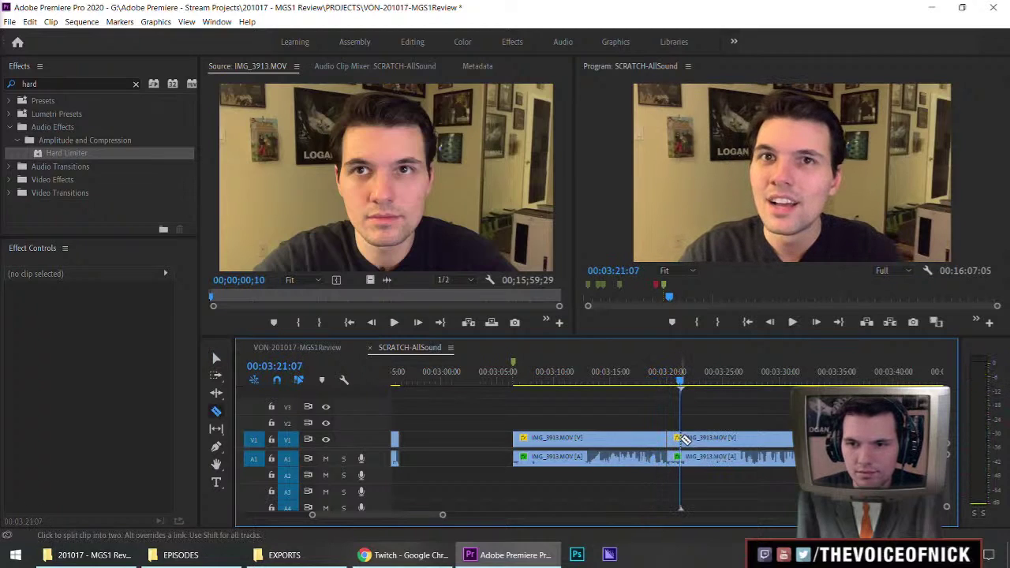
{"action": "left_click", "coordinate": [685, 440]}
{"action": "key", "text": "v"}
{"action": "left_click", "coordinate": [674, 439]}
{"action": "key", "text": "Delete"}
Shift all clips after the deleted pause further along the timeline so the next section starts at 00:03:29:08
{"action": "key", "text": "minus"}
{"action": "key", "text": "minus"}
{"action": "key", "text": "a"}
{"action": "left_click_drag", "start_coordinate": [687, 439], "coordinate": [719, 441]}
{"action": "key", "text": "v"}
{"action": "left_click", "coordinate": [701, 423]}
{"action": "key", "text": "Down"}
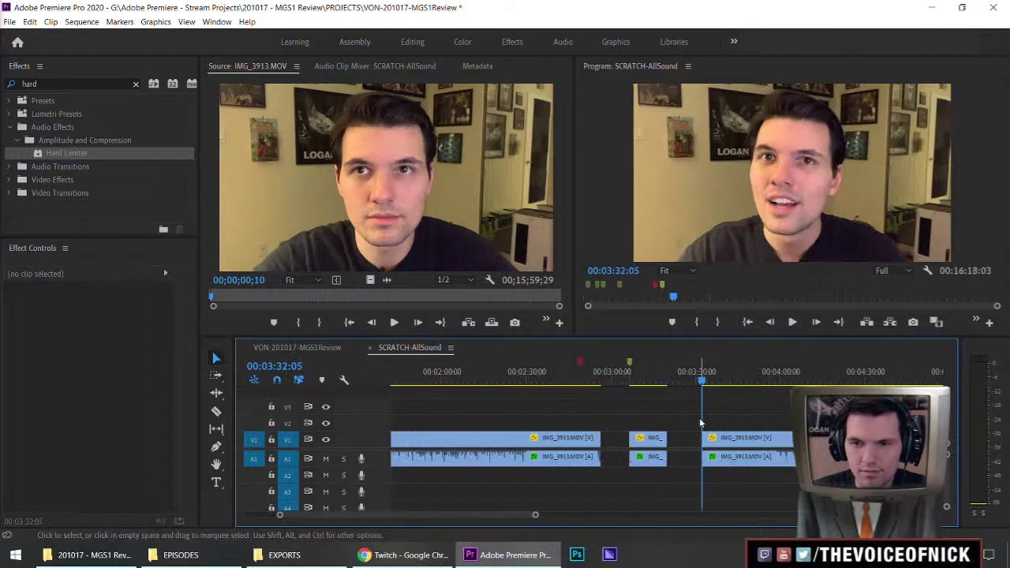
{"action": "key", "text": "minus"}
{"action": "key", "text": "minus"}
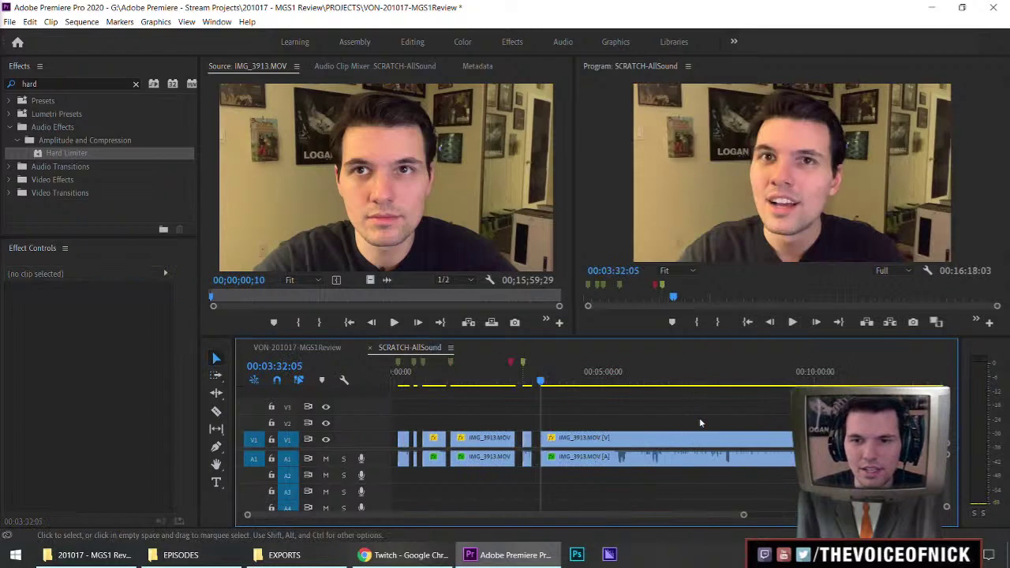
{"action": "key", "text": "equal"}
{"action": "key", "text": "equal"}
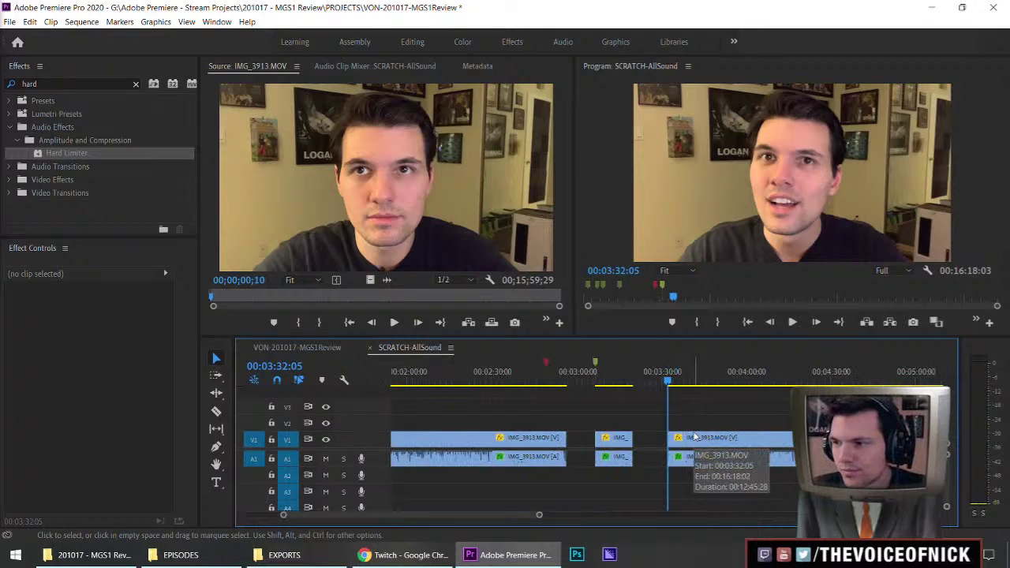
{"action": "left_click_drag", "start_coordinate": [668, 381], "coordinate": [660, 382]}
{"action": "key", "text": "a"}
{"action": "left_click_drag", "start_coordinate": [685, 440], "coordinate": [677, 440]}
{"action": "key", "text": "v"}
{"action": "left_click_drag", "start_coordinate": [697, 422], "coordinate": [726, 415]}
Add a sequence marker named "Stealth Improvements" at 00:03:29:08, the start of the separated section
{"action": "key", "text": "m"}
{"action": "key", "text": "m"}
{"action": "key", "text": "m"}
{"action": "type", "text": "Stealth "}
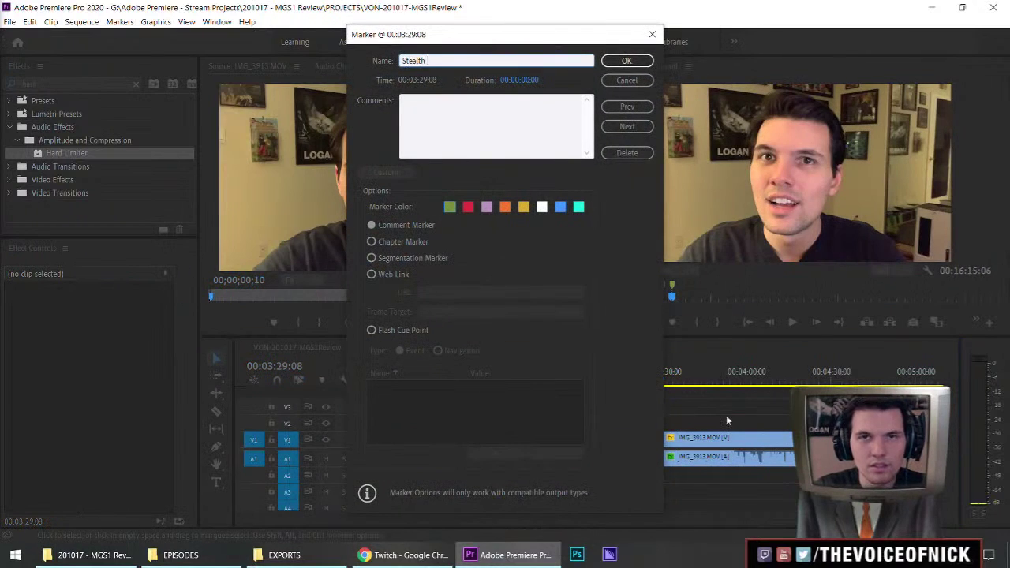
{"action": "type", "text": "Improvement"}
{"action": "key", "text": "Return"}
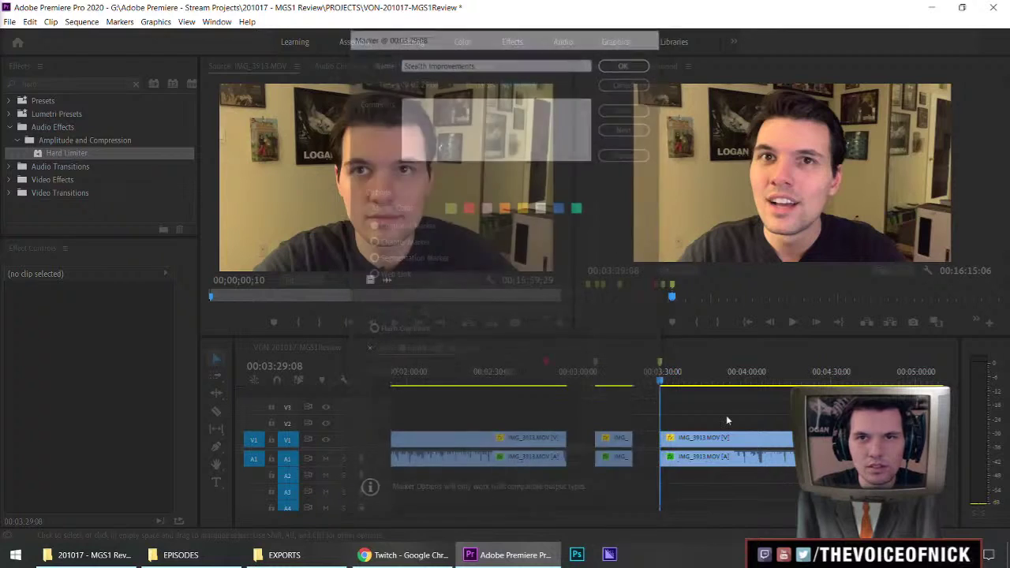
Play the start of the section at 00:03:29:08 and rename its marker as "Stealth - Grabbing Guards"
{"action": "key", "text": "space"}
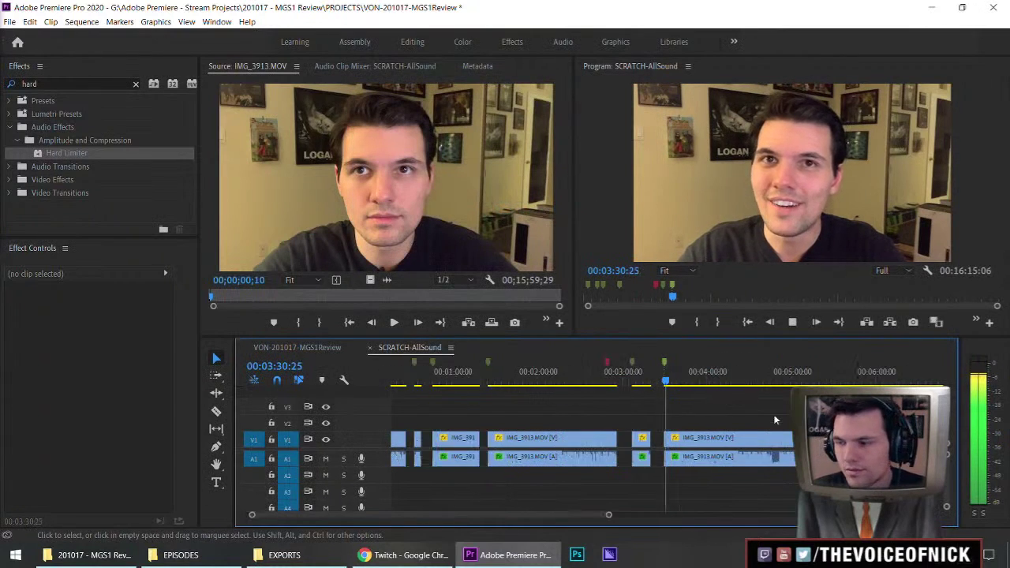
{"action": "key", "text": "minus"}
{"action": "key", "text": "equal"}
{"action": "key", "text": "equal"}
{"action": "key", "text": "minus"}
{"action": "key", "text": "minus"}
{"action": "key", "text": "equal"}
{"action": "key", "text": "equal"}
{"action": "key", "text": "equal"}
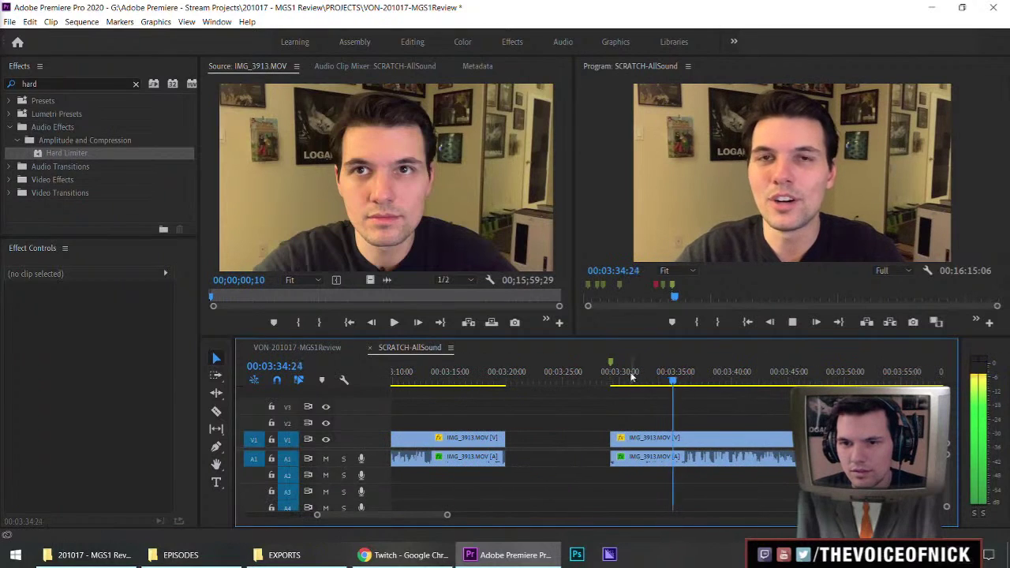
{"action": "double_click", "coordinate": [611, 363]}
{"action": "triple_click", "coordinate": [496, 62]}
{"action": "key", "text": "BackSpace"}
{"action": "type", "text": "Stealth - Gra"}
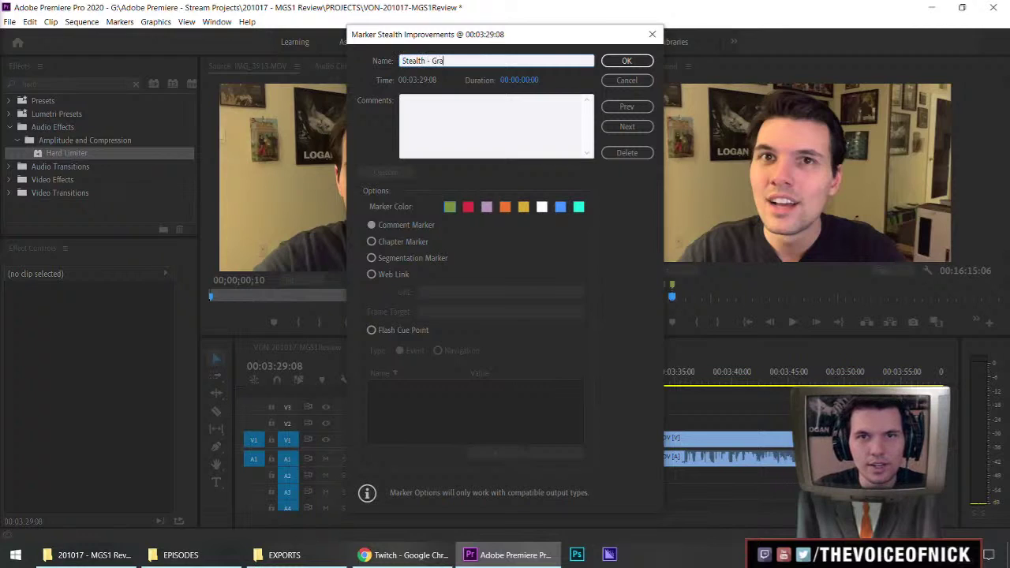
{"action": "type", "text": "bbing Guards"}
{"action": "key", "text": "Return"}
Play on through the Stealth - Grabbing Guards section to find where the speech pauses
{"action": "key", "text": "space"}
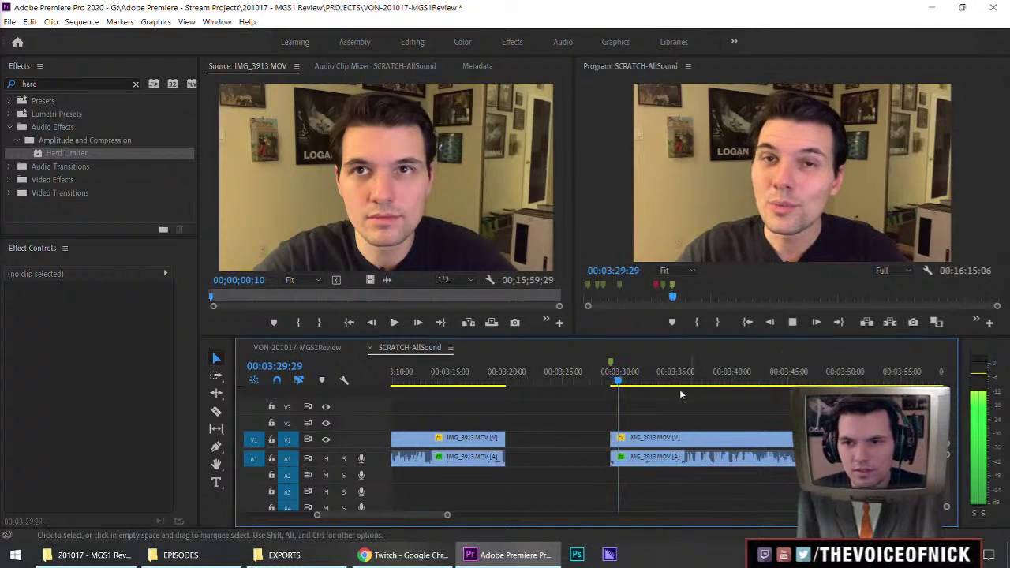
{"action": "left_click", "coordinate": [662, 379]}
{"action": "scroll", "coordinate": [729, 411], "scroll_direction": "down", "scroll_amount": 3}
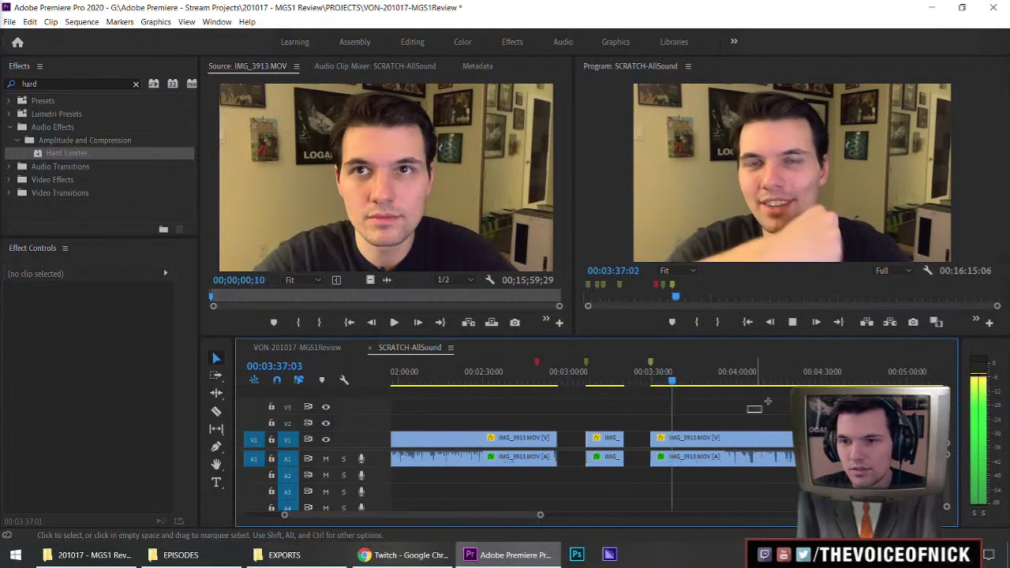
{"action": "key", "text": "minus"}
{"action": "key", "text": "equal"}
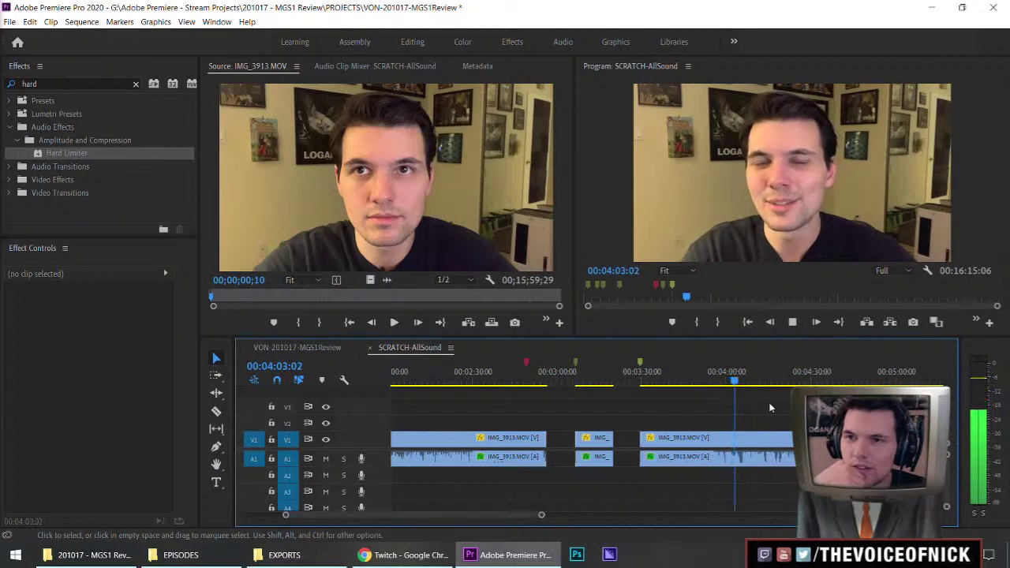
{"action": "key", "text": "="}
{"action": "key", "text": "="}
{"action": "key", "text": "="}
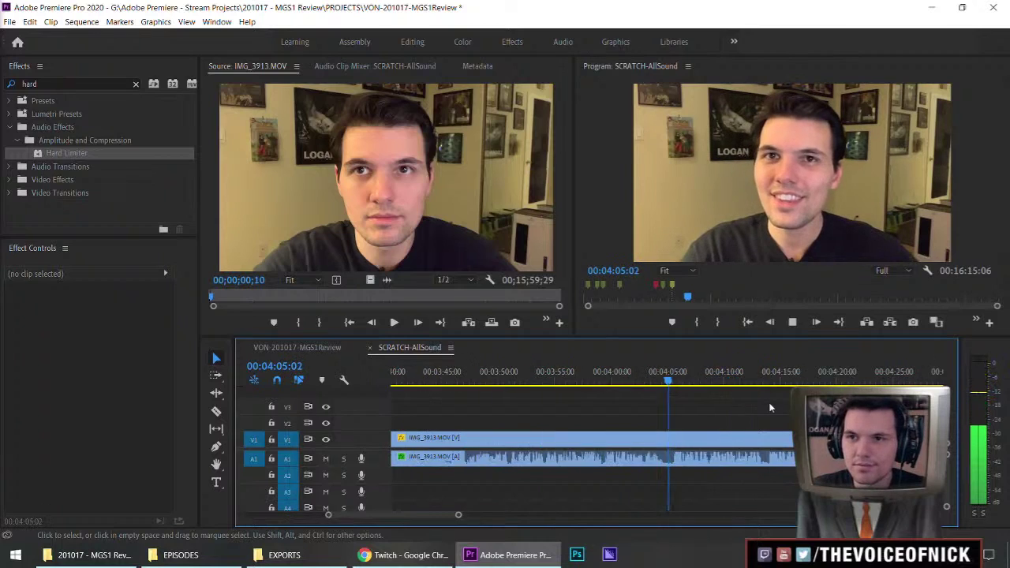
Cut the clip at 00:04:04:19 and about 00:04:05 and delete the short pause between the cuts
{"action": "left_click", "coordinate": [638, 382]}
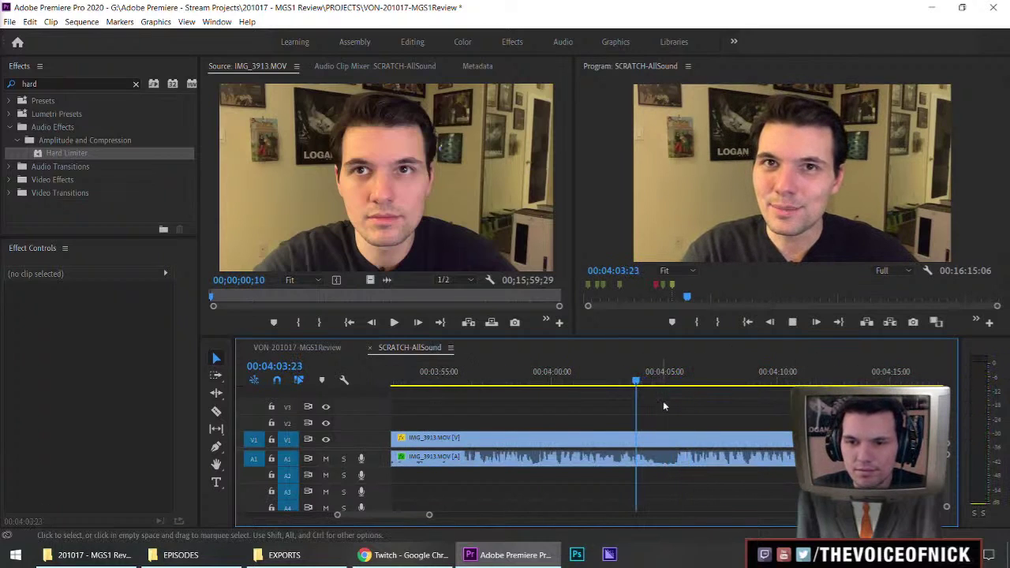
{"action": "key", "text": "c"}
{"action": "left_click", "coordinate": [658, 443]}
{"action": "left_click", "coordinate": [673, 443]}
{"action": "key", "text": "v"}
{"action": "left_click", "coordinate": [664, 439]}
{"action": "key", "text": "Delete"}
Shift all clips after the Stealth - Grabbing Guards section so the next section starts at 00:04:12:17
{"action": "key", "text": "="}
{"action": "key", "text": "="}
{"action": "key", "text": "-"}
{"action": "key", "text": "-"}
{"action": "key", "text": "-"}
{"action": "key", "text": "-"}
{"action": "key", "text": "-"}
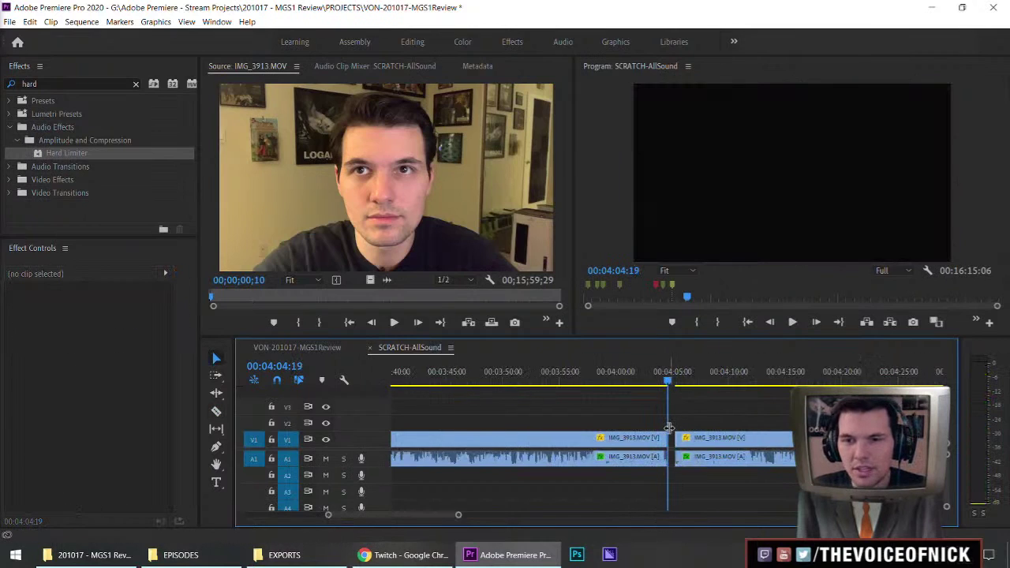
{"action": "key", "text": "a"}
{"action": "left_click_drag", "start_coordinate": [682, 439], "coordinate": [703, 441]}
{"action": "key", "text": "v"}
{"action": "left_click_drag", "start_coordinate": [713, 408], "coordinate": [696, 415]}
{"action": "left_click", "coordinate": [728, 411]}
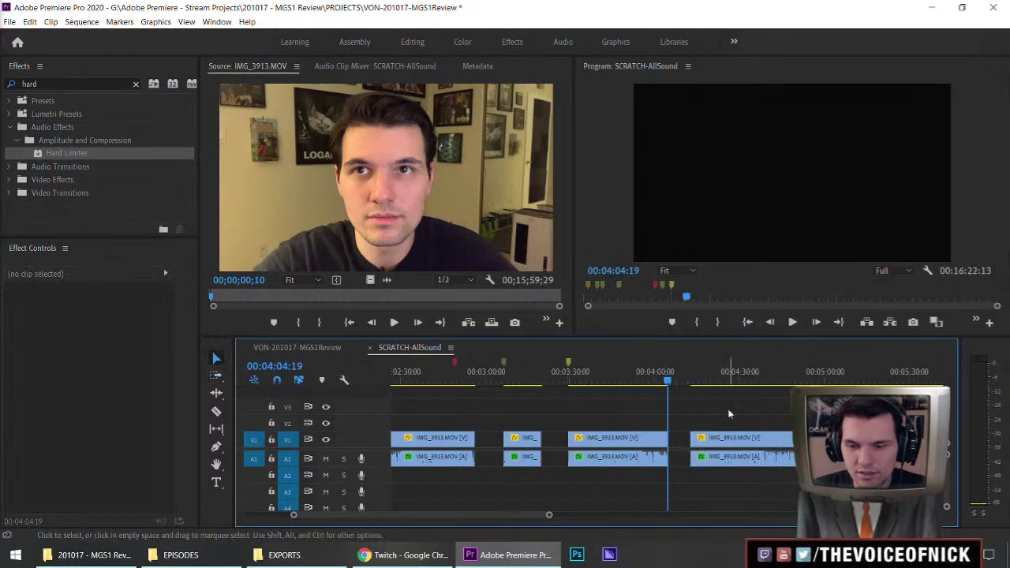
{"action": "key", "text": "Down"}
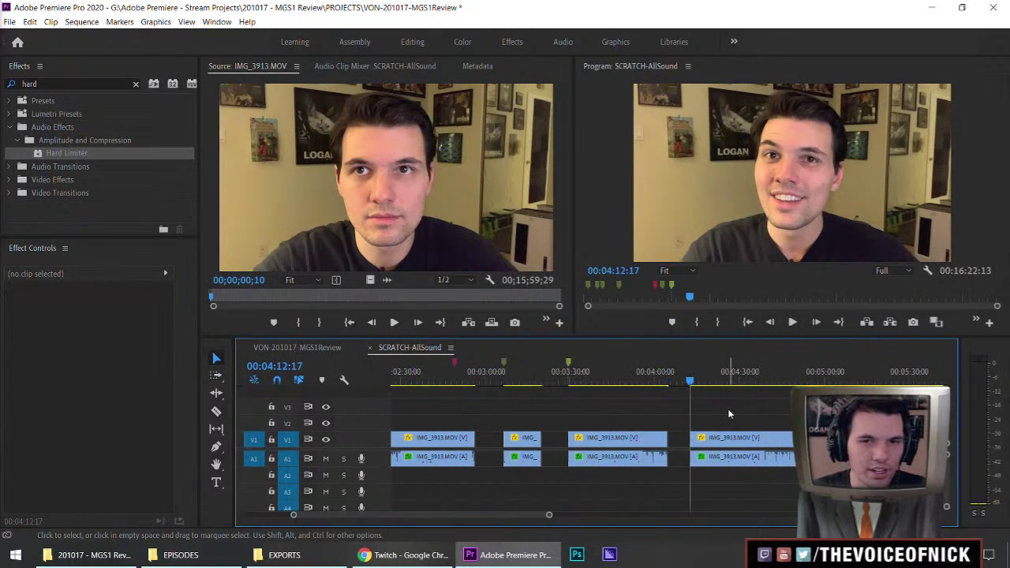
Play the start of the section at 00:04:12:17 and add a marker there with a name beginning "Stealth - Guard Inten"
{"action": "scroll", "coordinate": [728, 412], "scroll_direction": "down", "scroll_amount": 1}
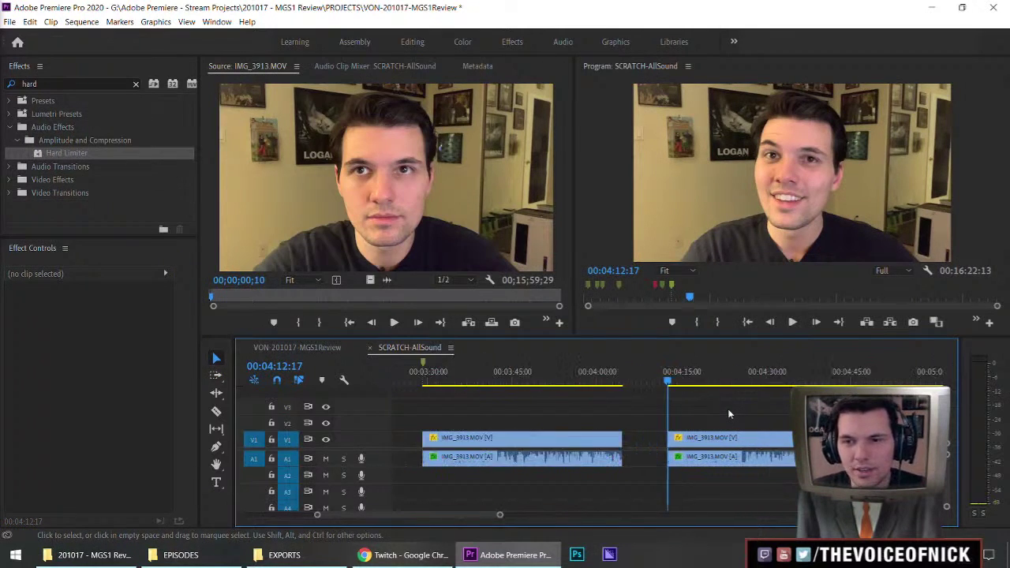
{"action": "key", "text": "equal"}
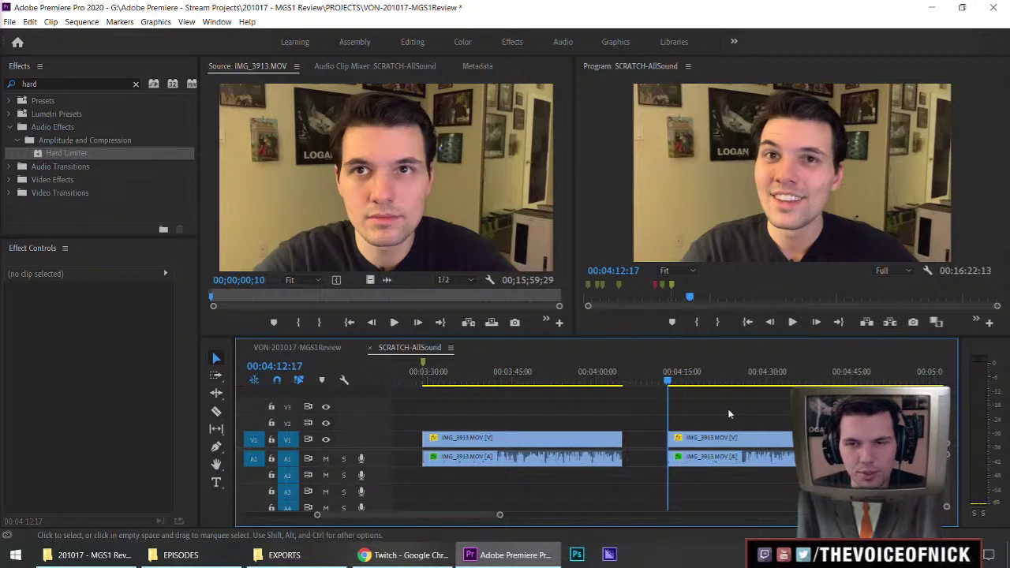
{"action": "left_click_drag", "start_coordinate": [712, 422], "coordinate": [740, 408]}
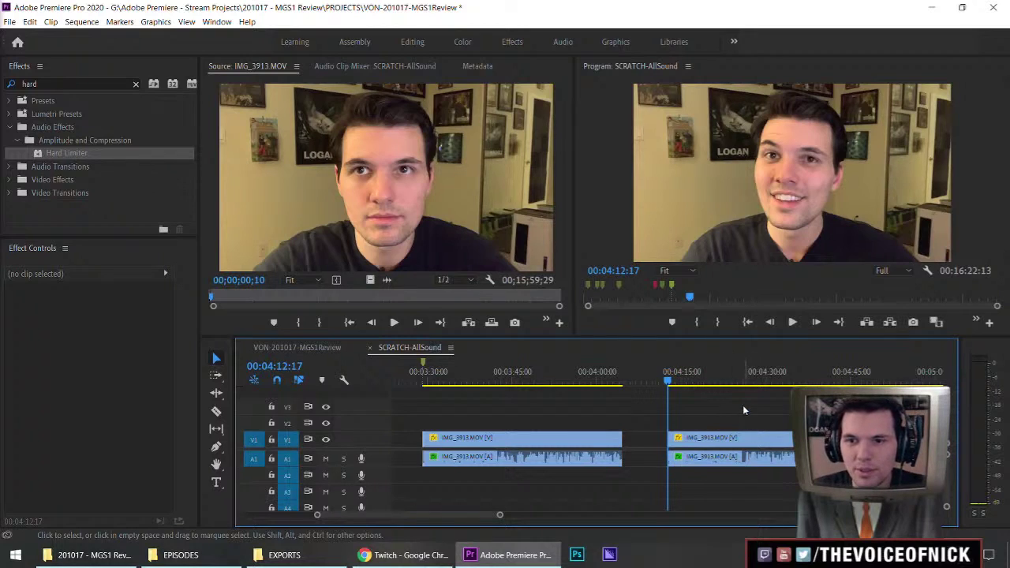
{"action": "key", "text": "space"}
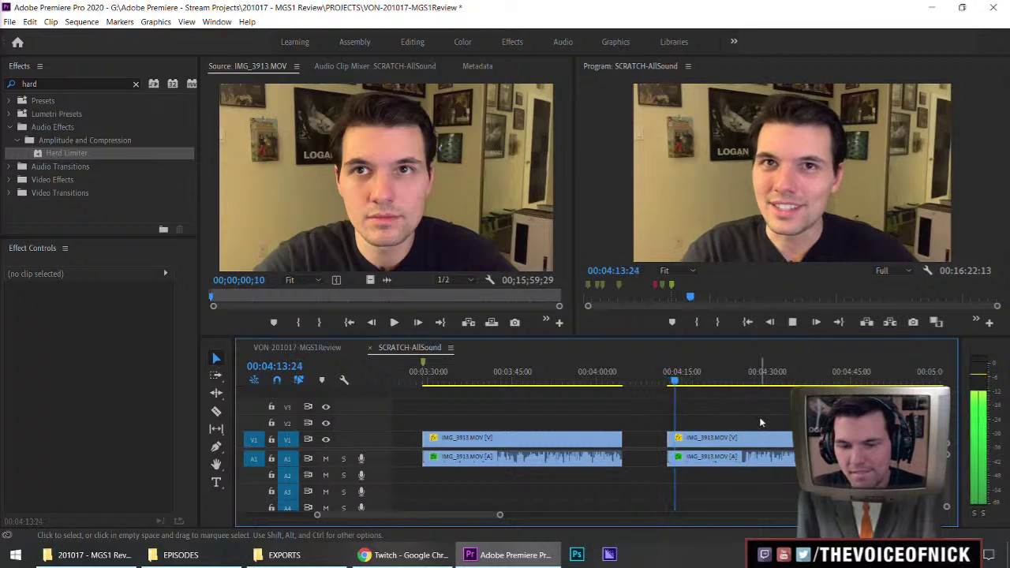
{"action": "key", "text": "minus"}
{"action": "key", "text": "equal"}
{"action": "key", "text": "equal"}
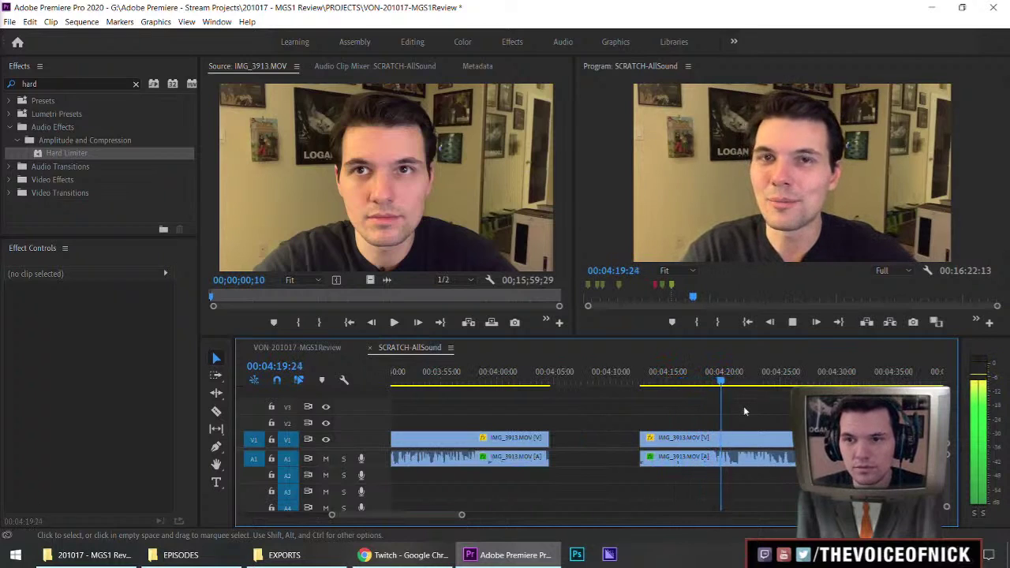
{"action": "key", "text": "space"}
{"action": "key", "text": "Up"}
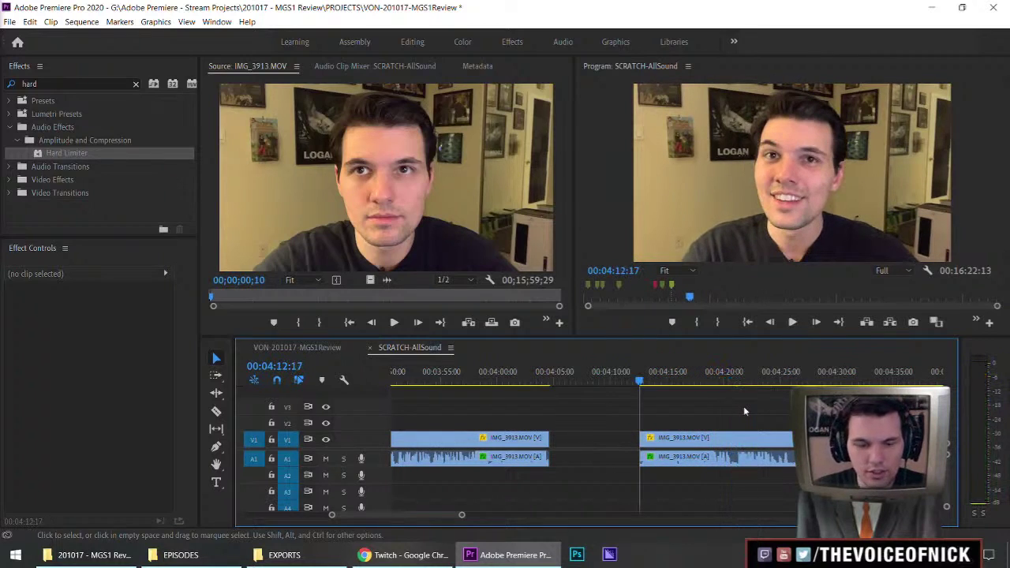
{"action": "type", "text": "mS"}
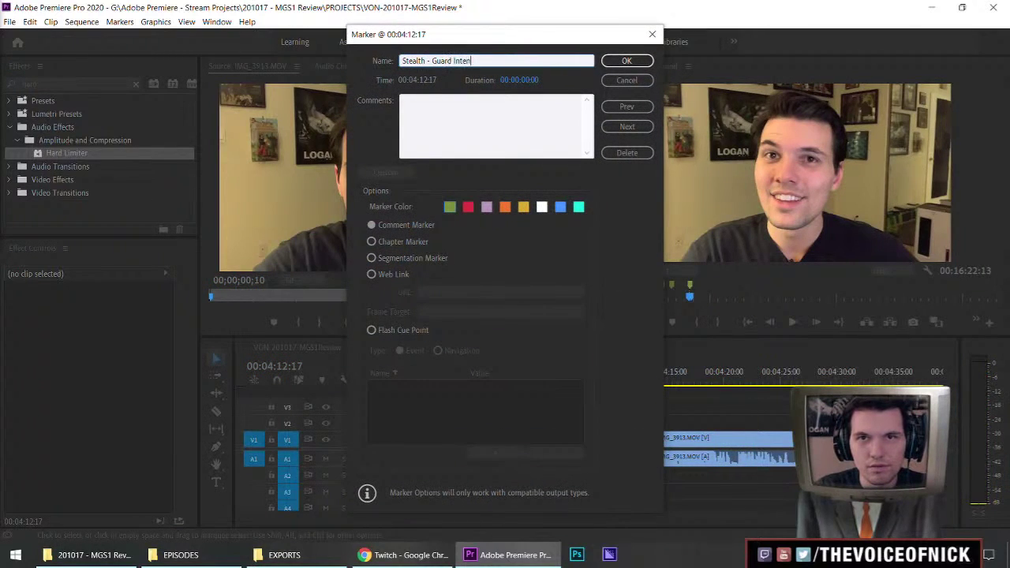
{"action": "key", "text": "Return"}
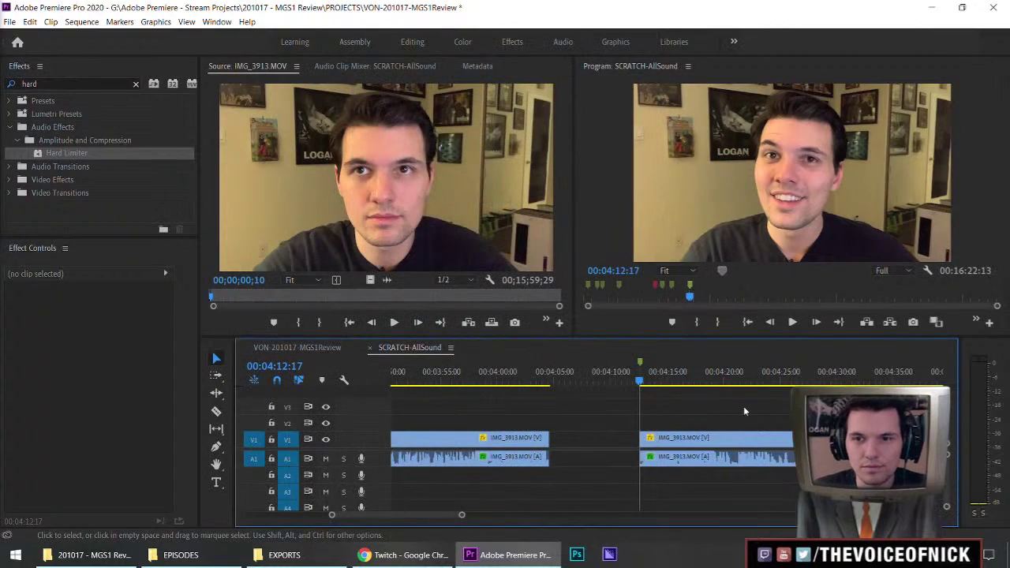
Play on through the section that starts at 00:04:12:17 to find where the speech pauses
{"action": "key", "text": "space"}
{"action": "left_click", "coordinate": [687, 382]}
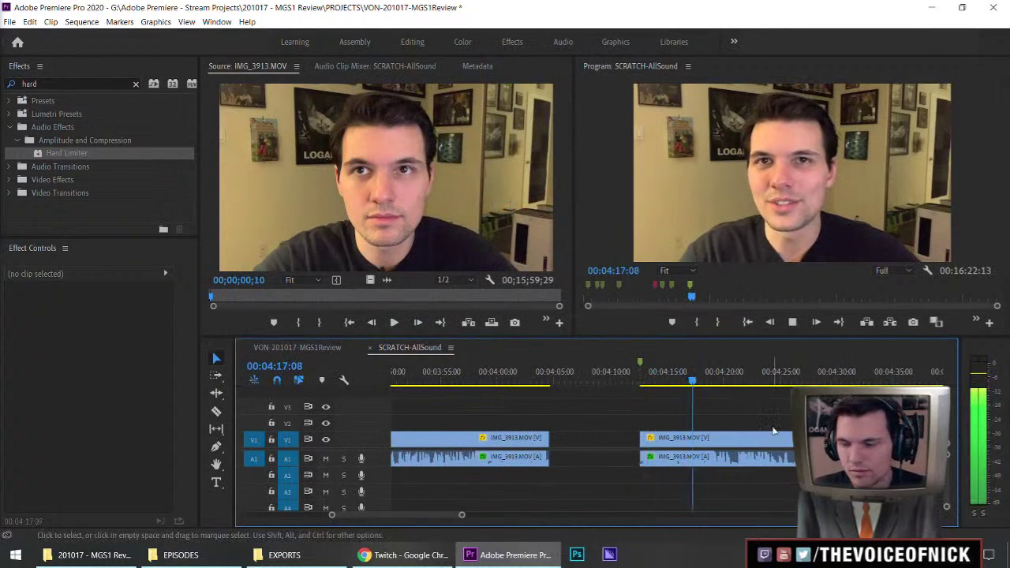
{"action": "key", "text": "minus"}
{"action": "key", "text": "minus"}
{"action": "key", "text": "minus"}
{"action": "key", "text": "equal"}
{"action": "key", "text": "equal"}
{"action": "key", "text": "equal"}
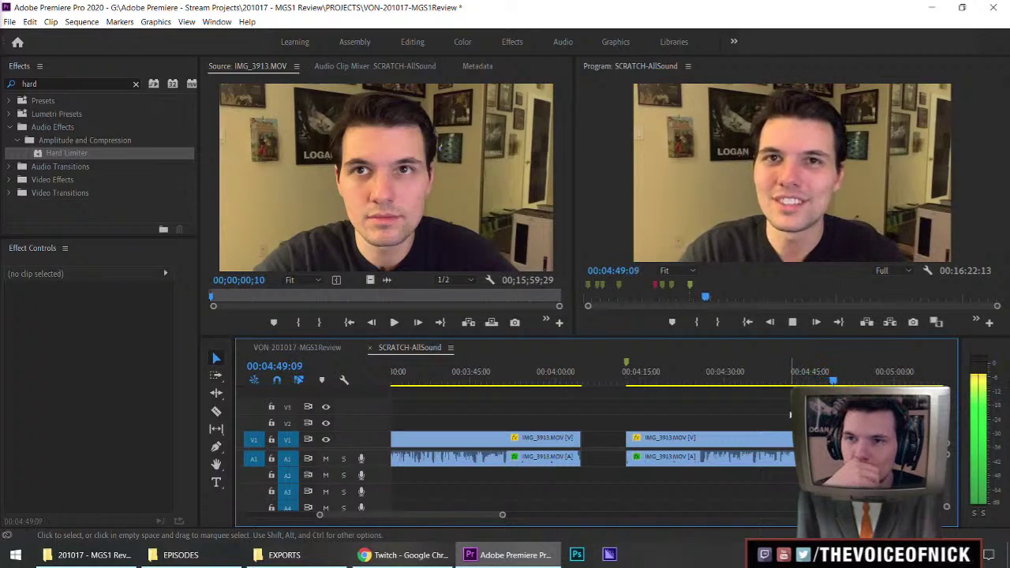
{"action": "key", "text": "="}
{"action": "key", "text": "="}
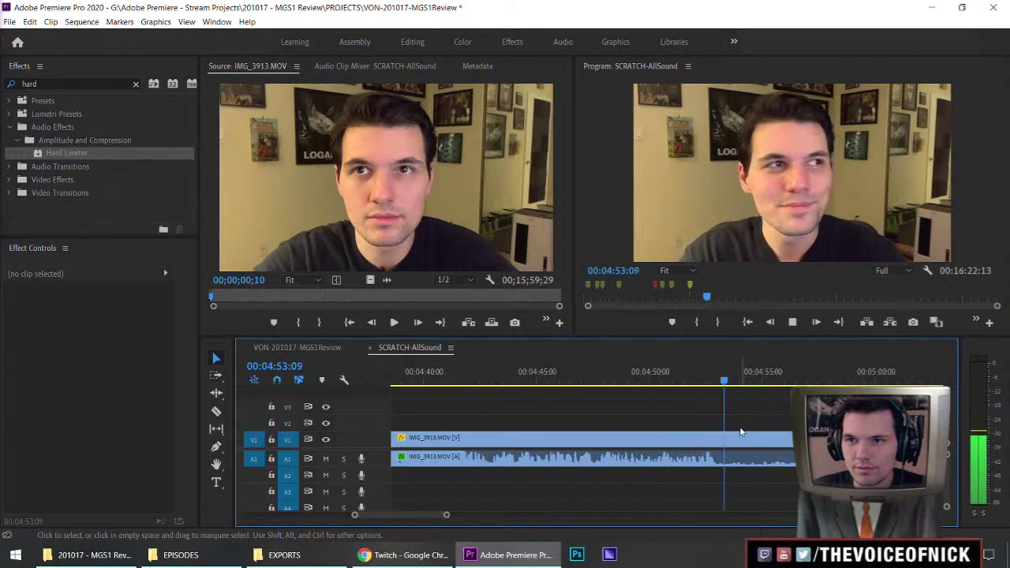
Cut the clip at about 00:04:53 and at 00:04:57:12 and delete the pause between the cuts
{"action": "left_click", "coordinate": [721, 382]}
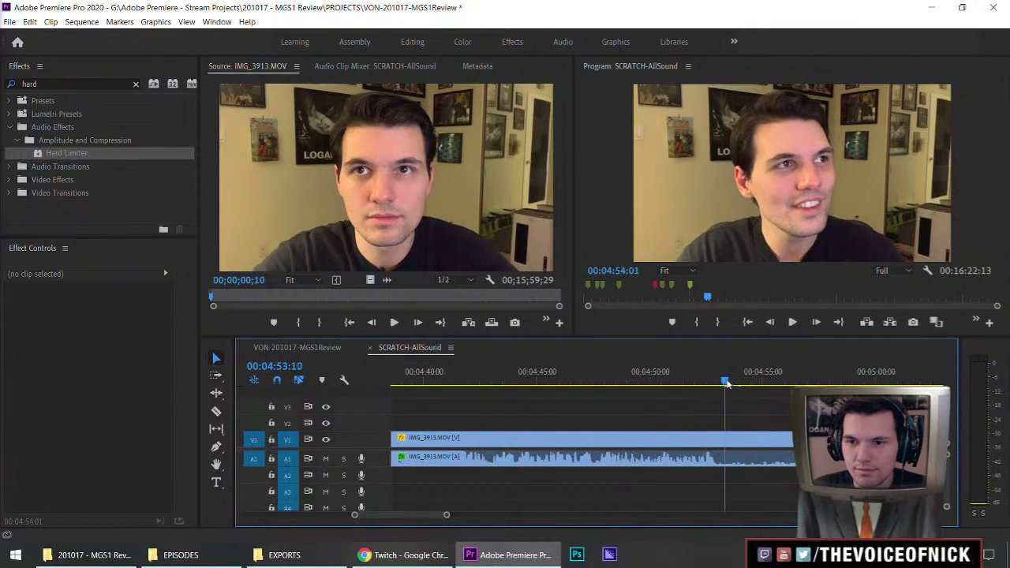
{"action": "key", "text": "c"}
{"action": "left_click", "coordinate": [720, 449]}
{"action": "key", "text": "v"}
{"action": "left_click", "coordinate": [815, 382]}
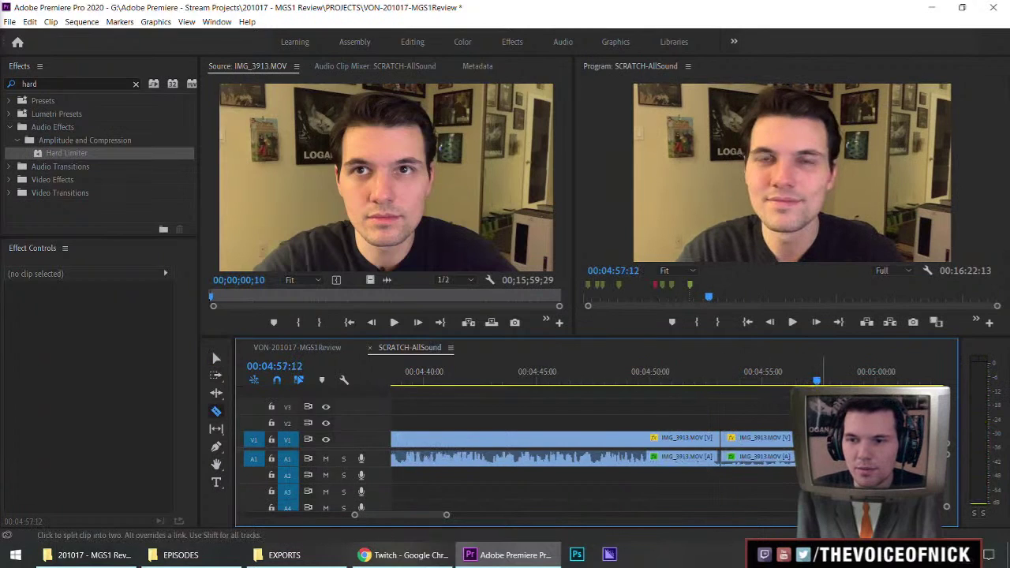
{"action": "left_click", "coordinate": [777, 444]}
{"action": "key", "text": "Delete"}
{"action": "key", "text": "minus"}
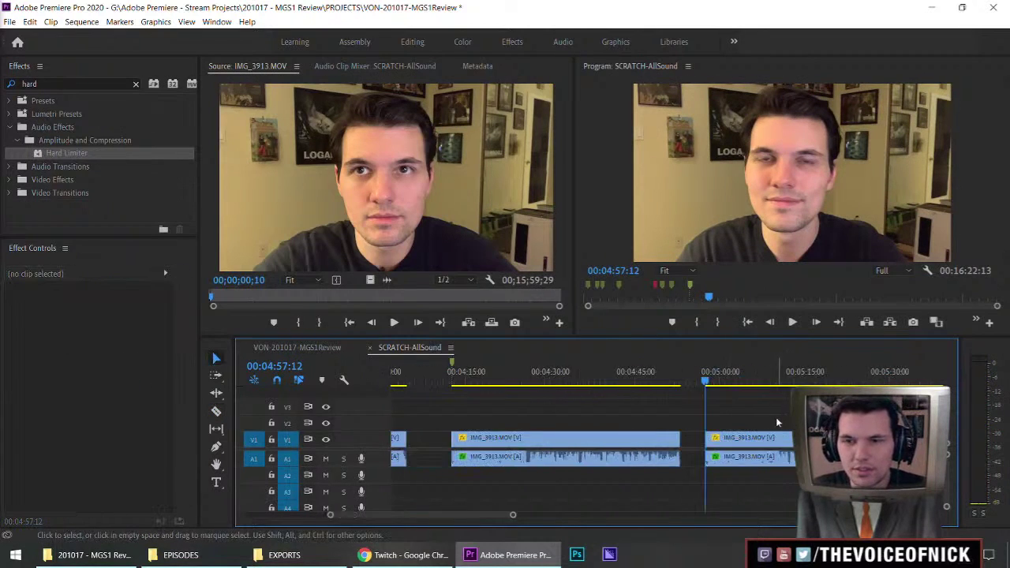
Save the project with the section at 00:04:57:12 separated
{"action": "left_click_drag", "start_coordinate": [758, 415], "coordinate": [800, 412]}
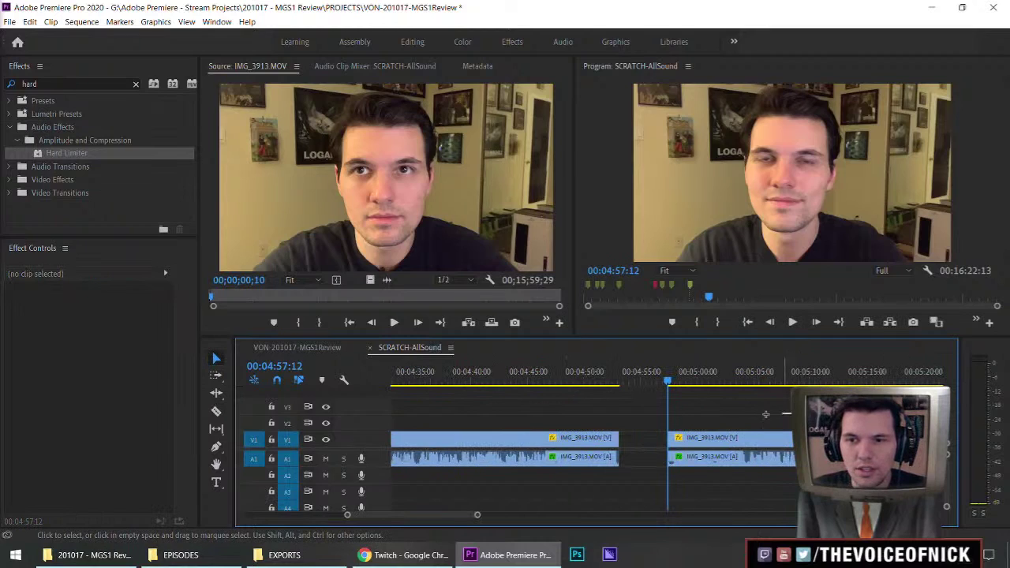
{"action": "left_click_drag", "start_coordinate": [733, 418], "coordinate": [779, 418]}
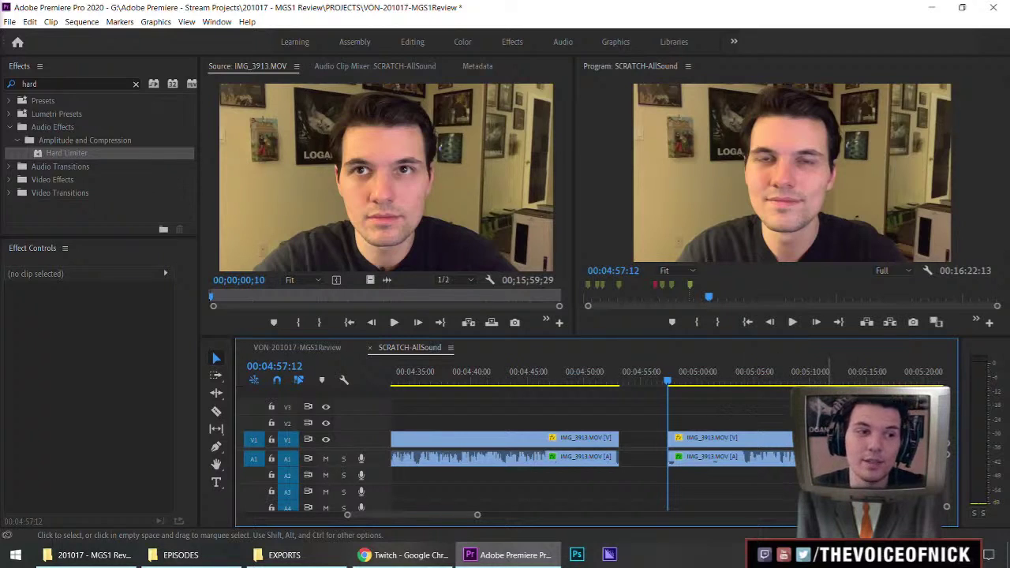
{"action": "key", "text": "ctrl+s"}
{"action": "left_click_drag", "start_coordinate": [742, 418], "coordinate": [713, 413]}
{"action": "left_click_drag", "start_coordinate": [783, 415], "coordinate": [729, 417]}
{"action": "key", "text": "minus"}
{"action": "key", "text": "minus"}
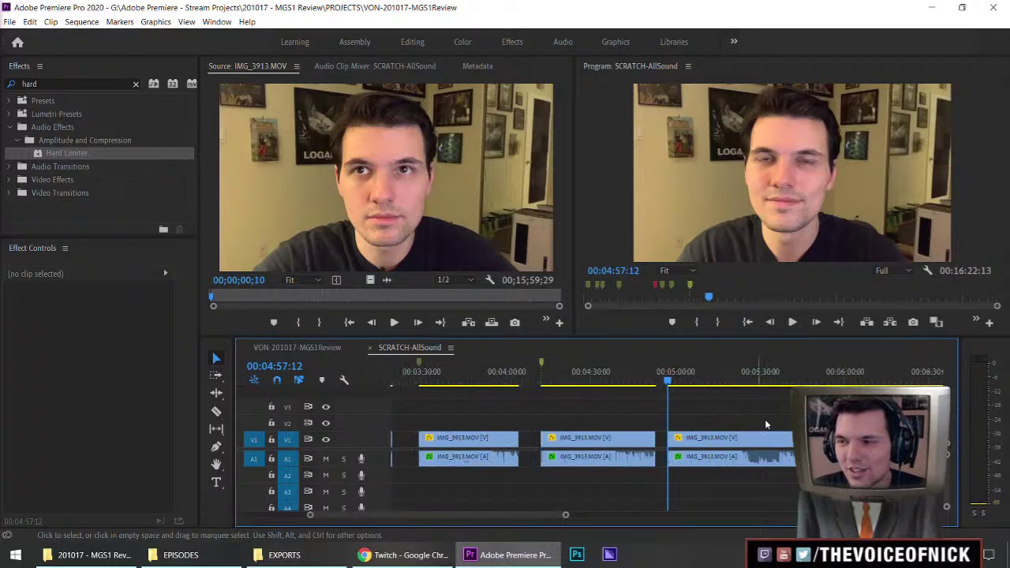
{"action": "key", "text": "equal"}
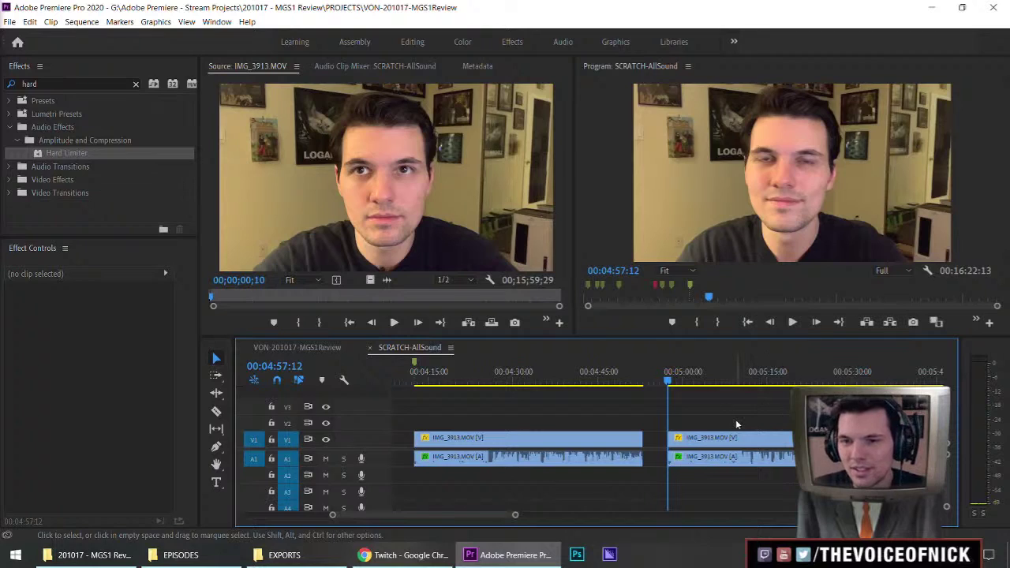
Play the start of the section at 00:04:57:12 and add a marker there named "Stealth - Environmental"
{"action": "left_click_drag", "start_coordinate": [725, 413], "coordinate": [770, 410]}
{"action": "key", "text": "space"}
{"action": "key", "text": "="}
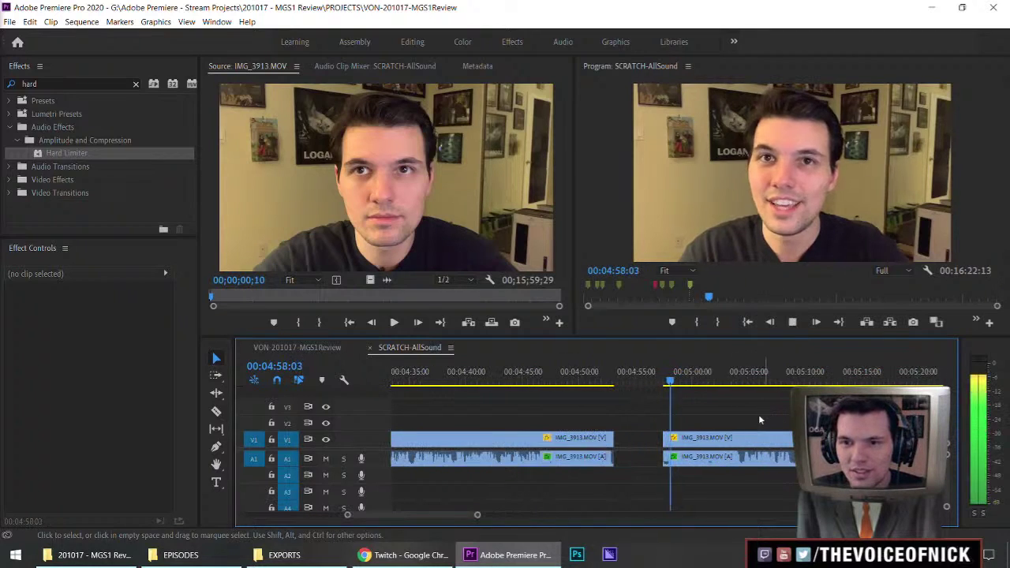
{"action": "key", "text": "space"}
{"action": "key", "text": "m"}
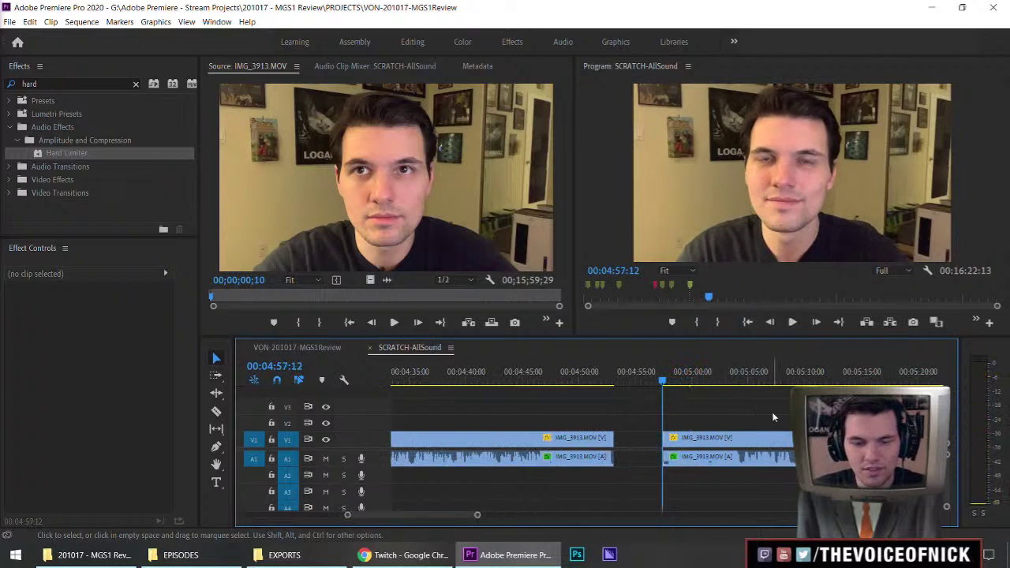
{"action": "key", "text": "m"}
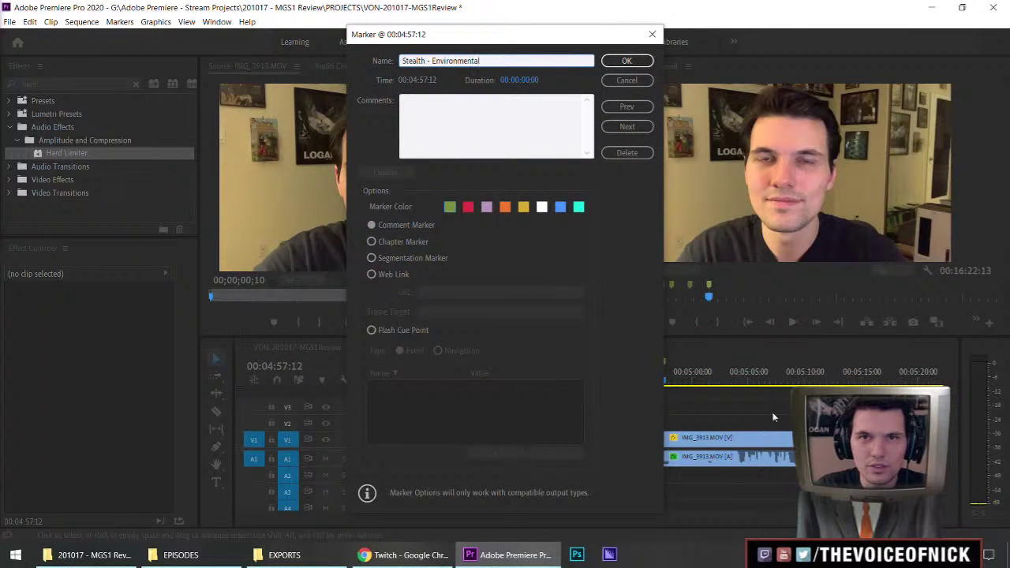
{"action": "key", "text": "Return"}
Play on through the Stealth - Environmental section to find where the speech pauses
{"action": "key", "text": "space"}
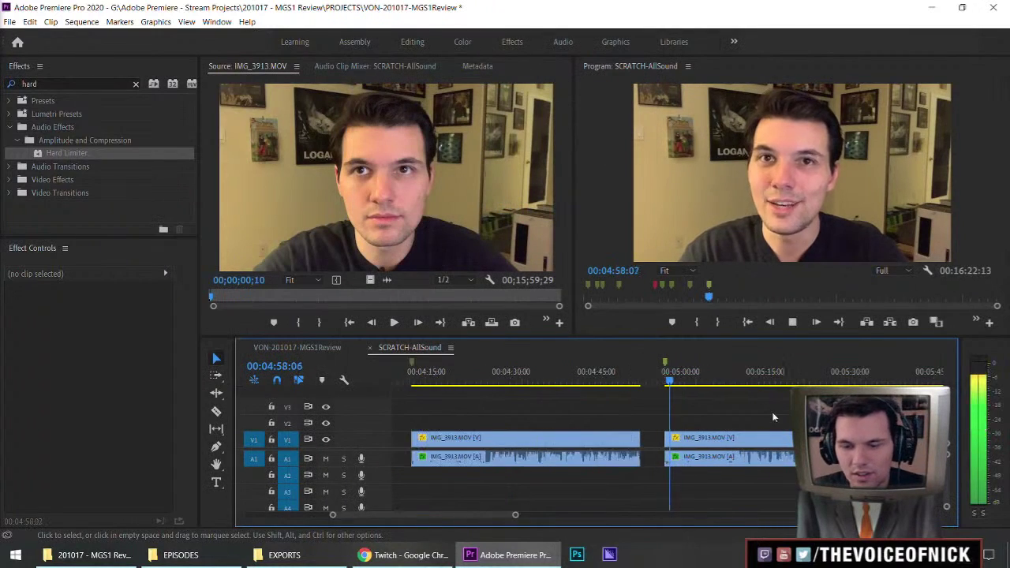
{"action": "key", "text": "equal"}
{"action": "key", "text": "equal"}
{"action": "key", "text": "minus"}
{"action": "key", "text": "minus"}
{"action": "key", "text": "minus"}
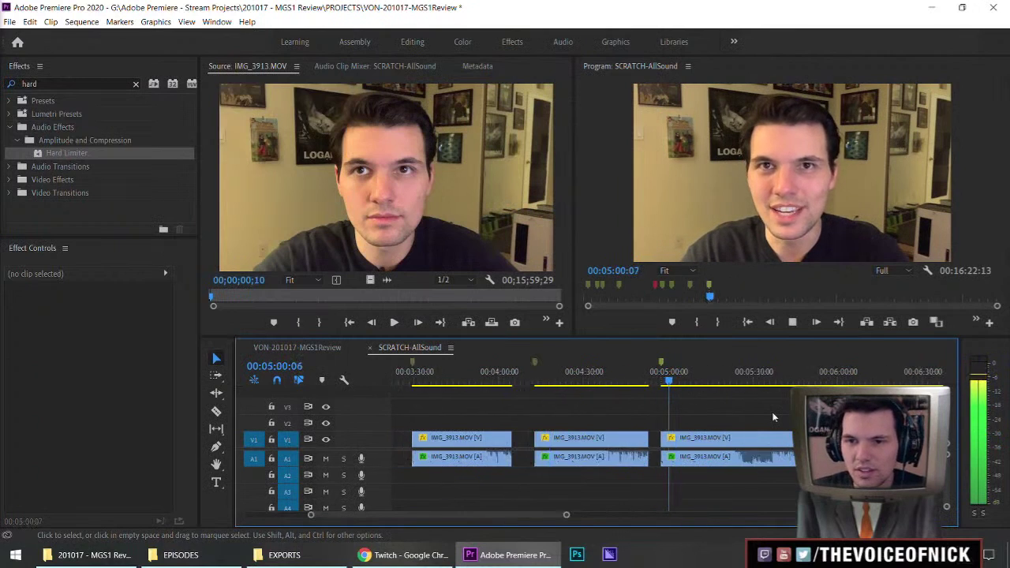
{"action": "key", "text": "equal"}
{"action": "key", "text": "equal"}
{"action": "key", "text": "equal"}
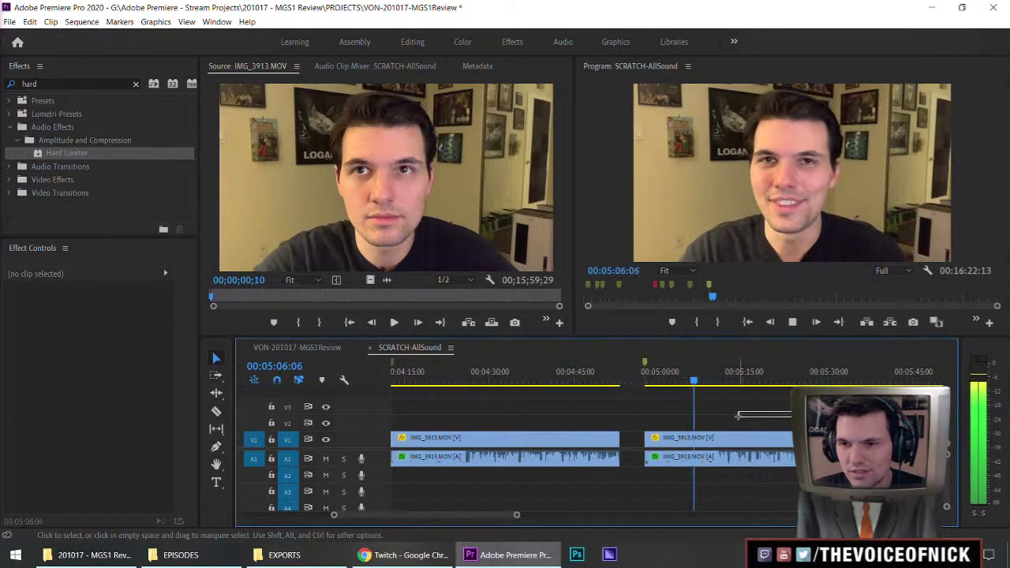
{"action": "key", "text": "equal"}
{"action": "key", "text": "equal"}
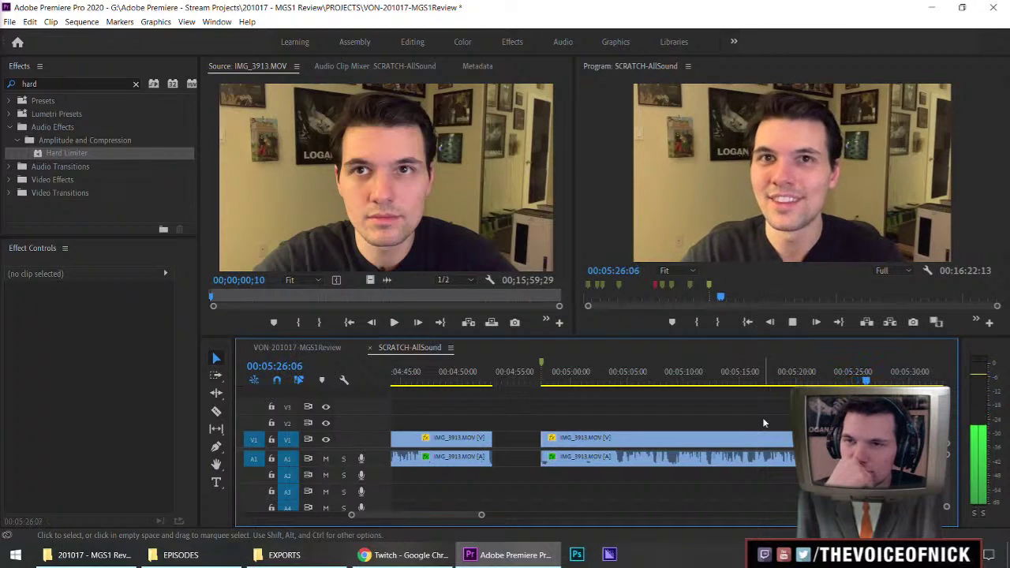
Cut the clip at about 00:05:26 and again where the next section begins, and delete the pause between the cuts
{"action": "key", "text": "space"}
{"action": "key", "text": "="}
{"action": "key", "text": "c"}
{"action": "left_click", "coordinate": [669, 440]}
{"action": "key", "text": "space"}
{"action": "key", "text": "minus"}
{"action": "key", "text": "space"}
{"action": "key", "text": "minus"}
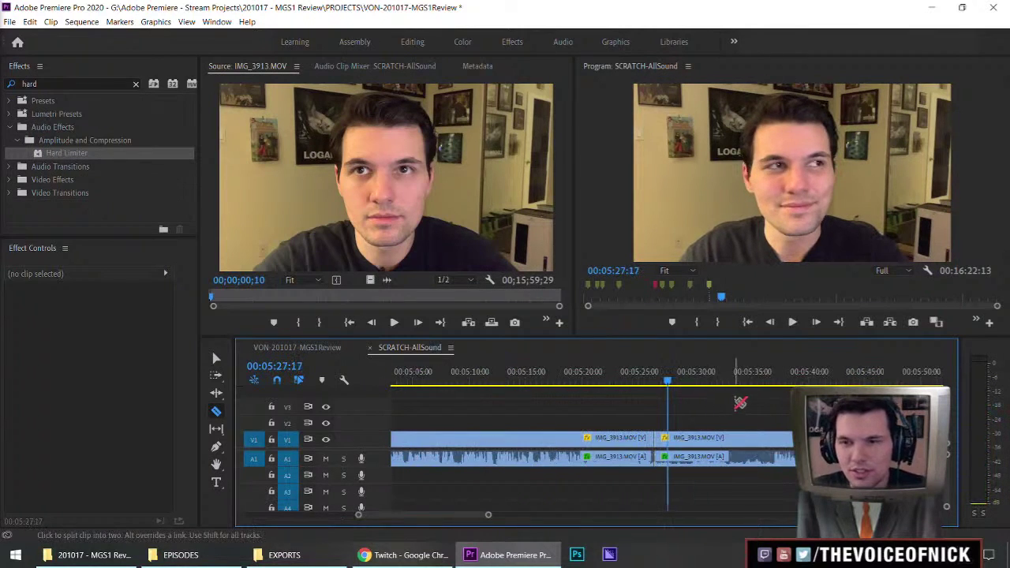
{"action": "left_click_drag", "start_coordinate": [770, 380], "coordinate": [772, 382]}
{"action": "left_click", "coordinate": [771, 446]}
{"action": "key", "text": "v"}
{"action": "left_click", "coordinate": [742, 450]}
{"action": "key", "text": "Delete"}
Shift all clips after the Stealth - Environmental section so the next section starts at 00:05:30:03, and save the project
{"action": "key", "text": "minus"}
{"action": "key", "text": "minus"}
{"action": "key", "text": "a"}
{"action": "left_click", "coordinate": [706, 436]}
{"action": "left_click_drag", "start_coordinate": [707, 436], "coordinate": [688, 436]}
{"action": "left_click_drag", "start_coordinate": [677, 381], "coordinate": [672, 385]}
{"action": "left_click", "coordinate": [702, 407]}
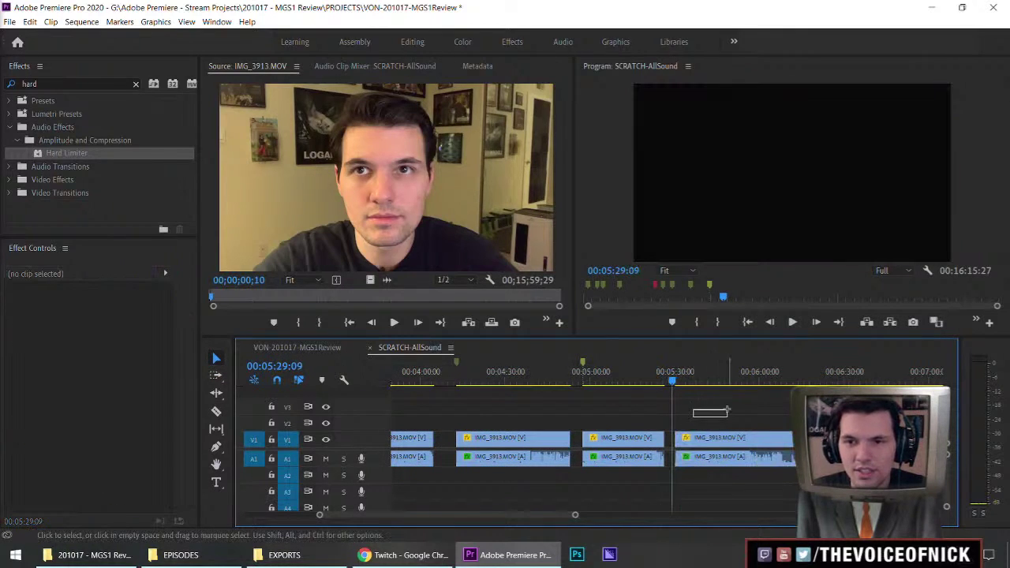
{"action": "key", "text": "Down"}
{"action": "key", "text": "ctrl+s"}
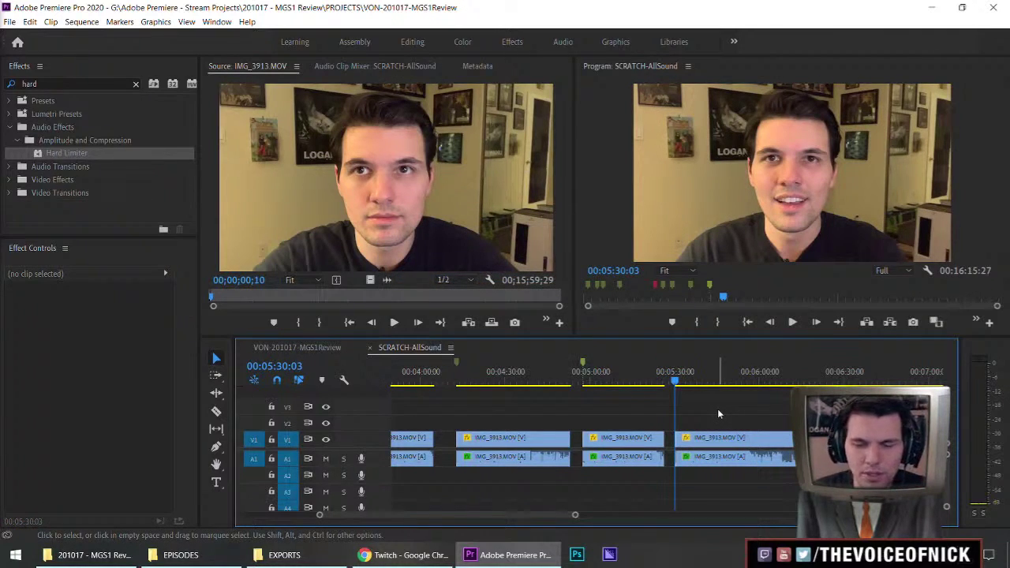
Play the start of the section at 00:05:30:03 and add a marker there named "Stealth - First-Person"
{"action": "key", "text": "equal"}
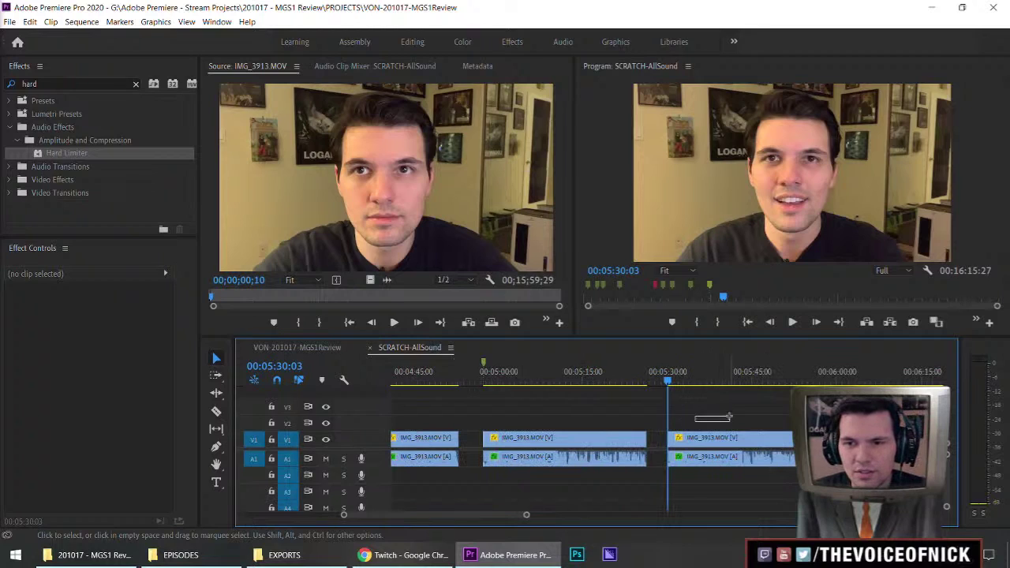
{"action": "key", "text": "space"}
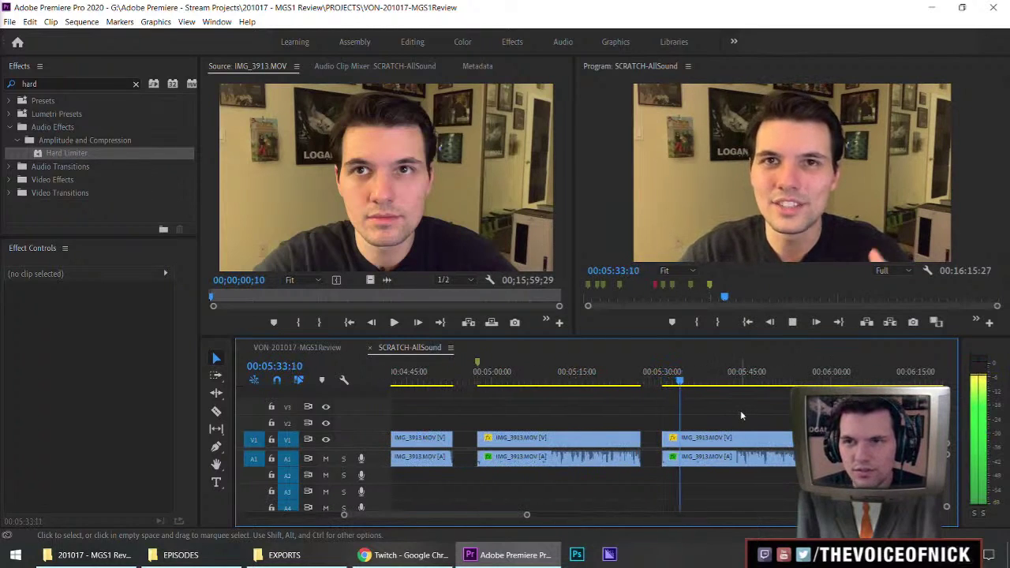
{"action": "key", "text": "space"}
{"action": "key", "text": "m"}
{"action": "key", "text": "m"}
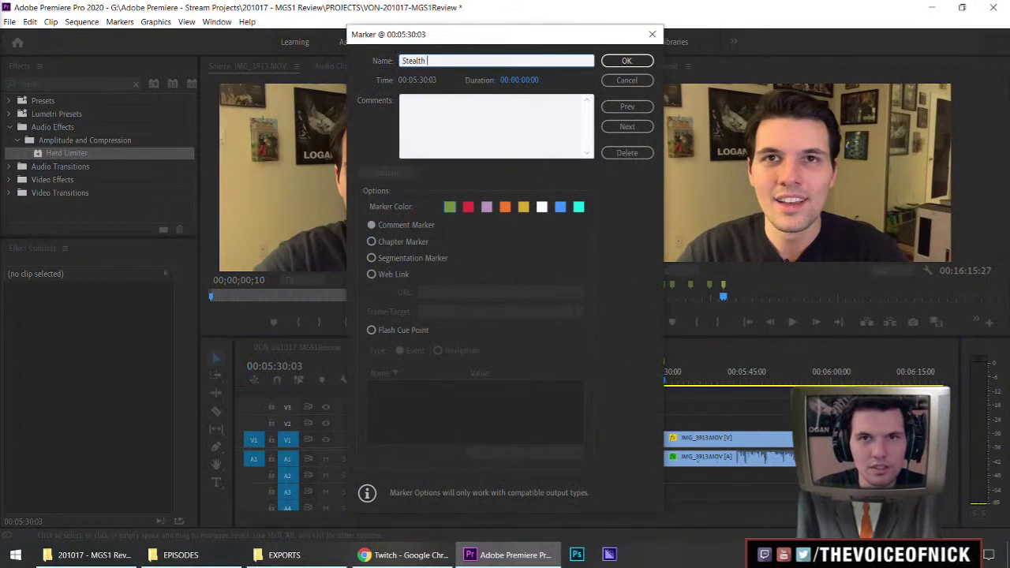
{"action": "type", "text": "Stealth - First-Person"}
{"action": "key", "text": "Return"}
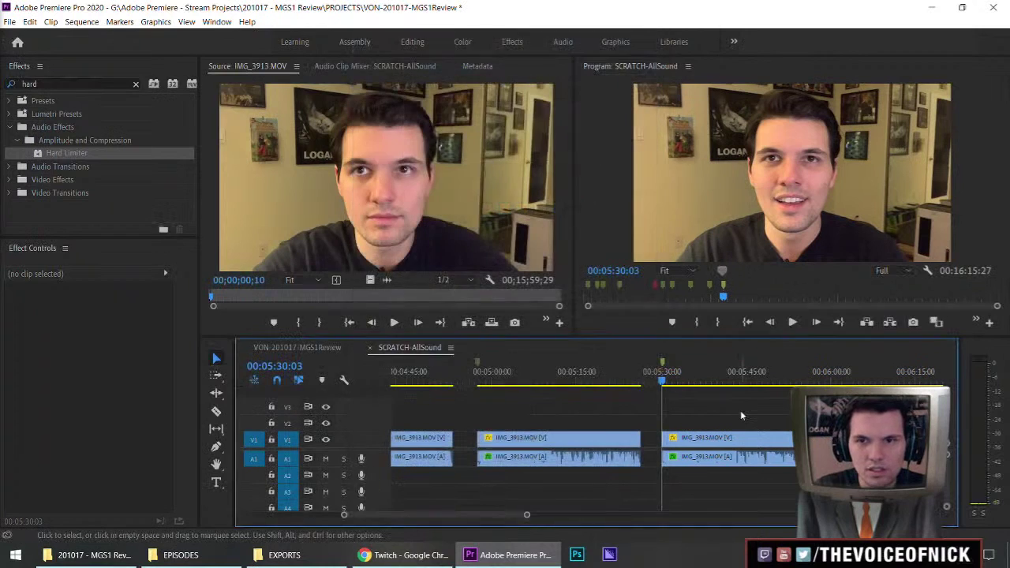
Play through the Stealth - First-Person section from 00:05:30:03 to find where the speech pauses
{"action": "key", "text": "space"}
{"action": "key", "text": "minus"}
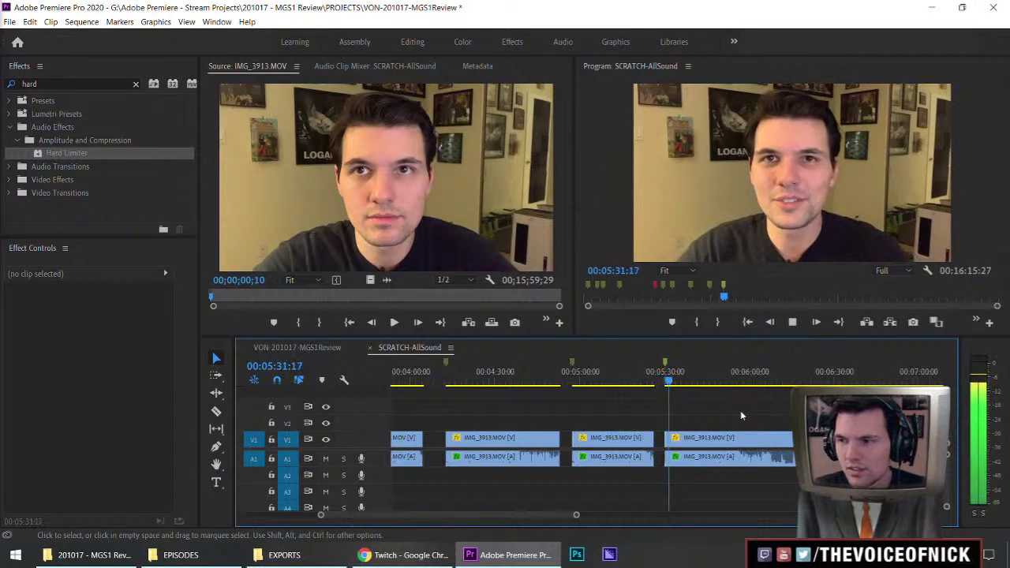
{"action": "key", "text": "minus"}
{"action": "key", "text": "equal"}
{"action": "key", "text": "minus"}
{"action": "key", "text": "equal"}
{"action": "key", "text": "equal"}
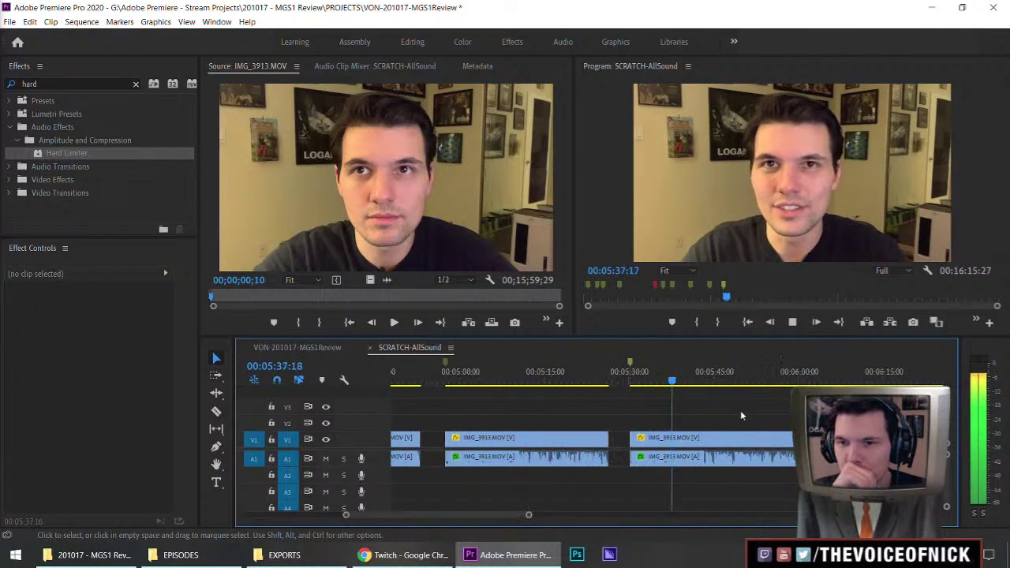
{"action": "key", "text": "minus"}
{"action": "key", "text": "equal"}
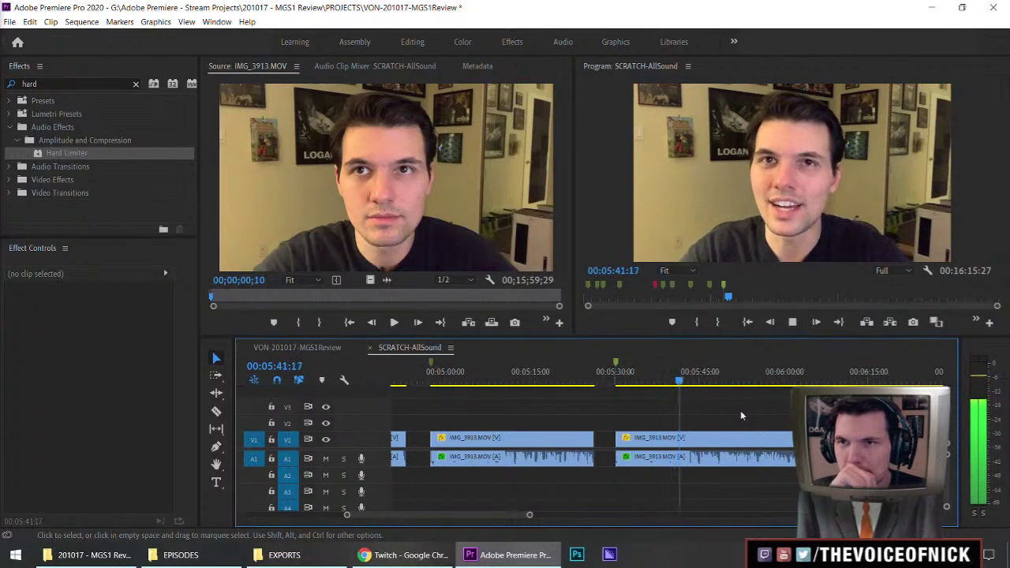
{"action": "key", "text": "equal"}
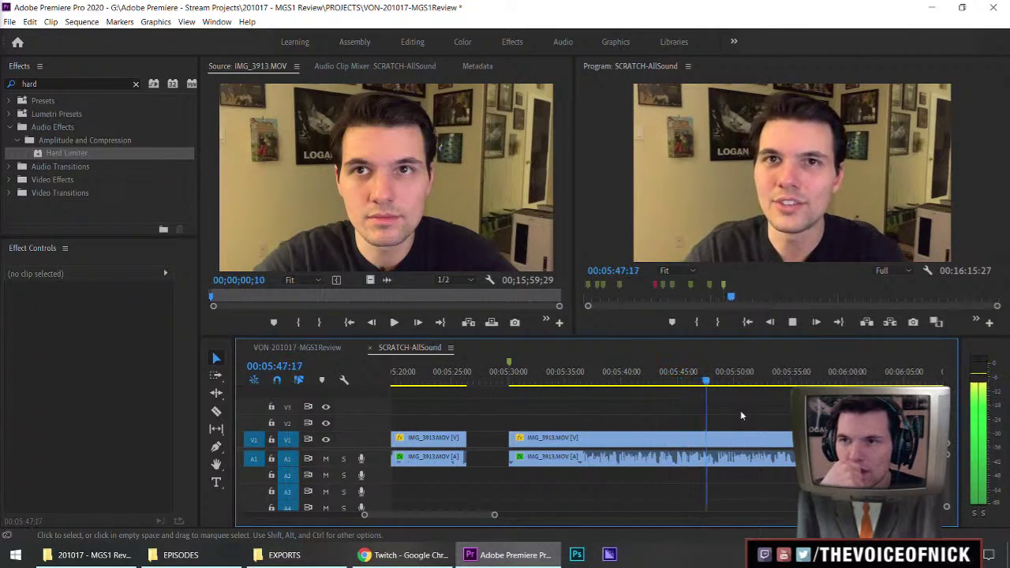
{"action": "key", "text": "minus"}
{"action": "key", "text": "equal"}
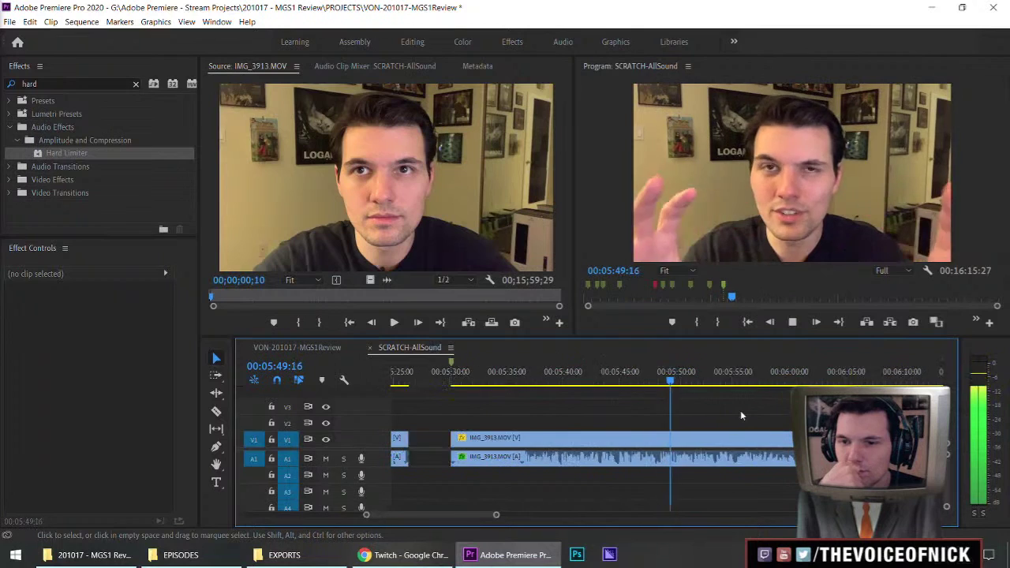
{"action": "key", "text": "minus"}
{"action": "key", "text": "minus"}
{"action": "key", "text": "minus"}
{"action": "key", "text": "equal"}
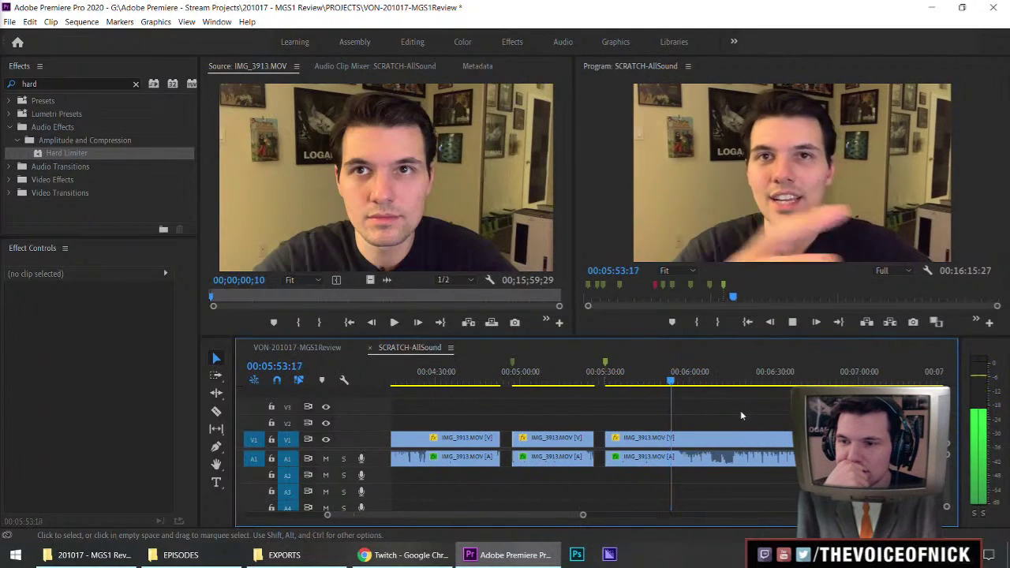
{"action": "key", "text": "minus"}
{"action": "key", "text": "equal"}
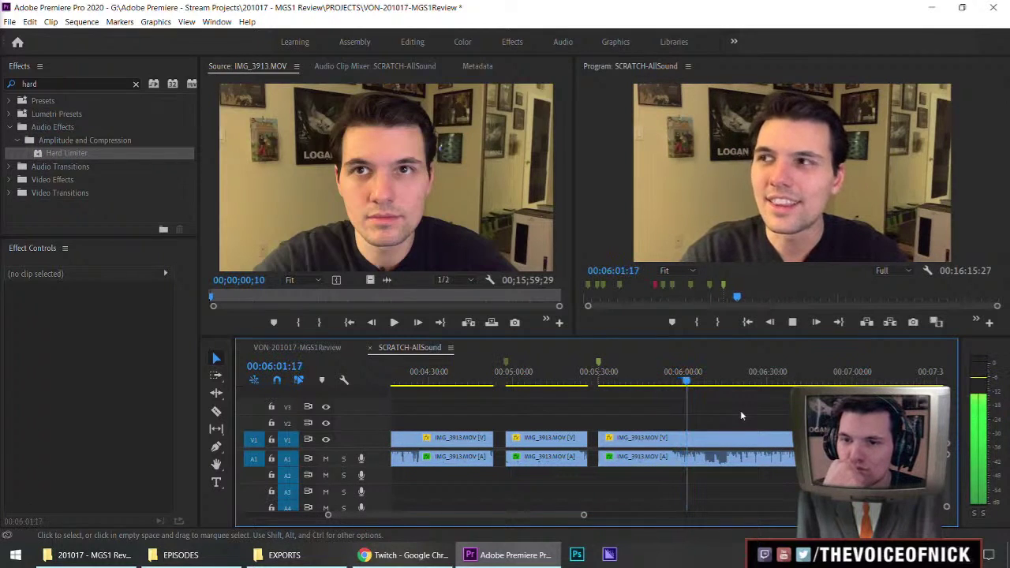
{"action": "key", "text": "equal"}
{"action": "key", "text": "equal"}
{"action": "key", "text": "equal"}
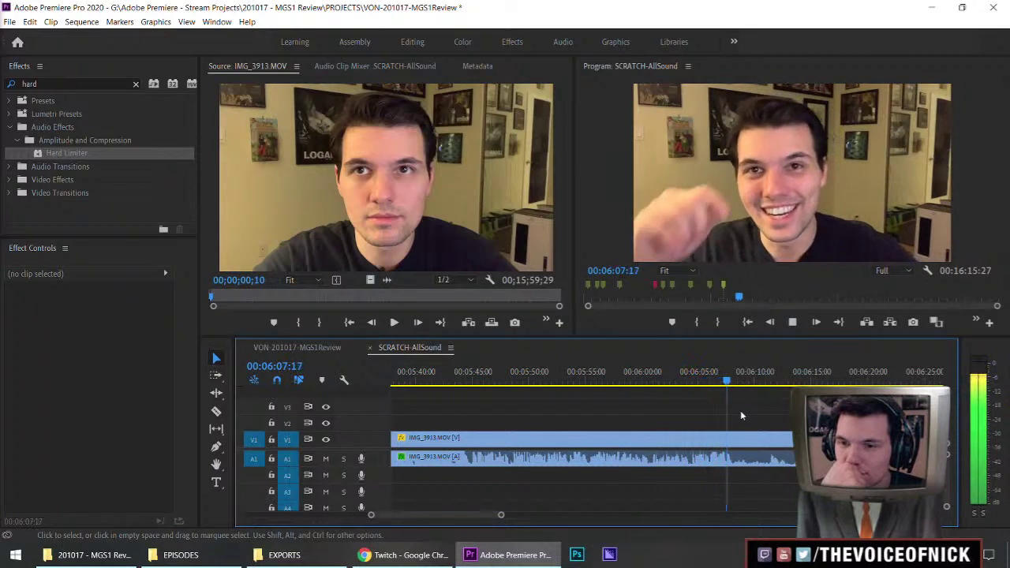
{"action": "key", "text": "space"}
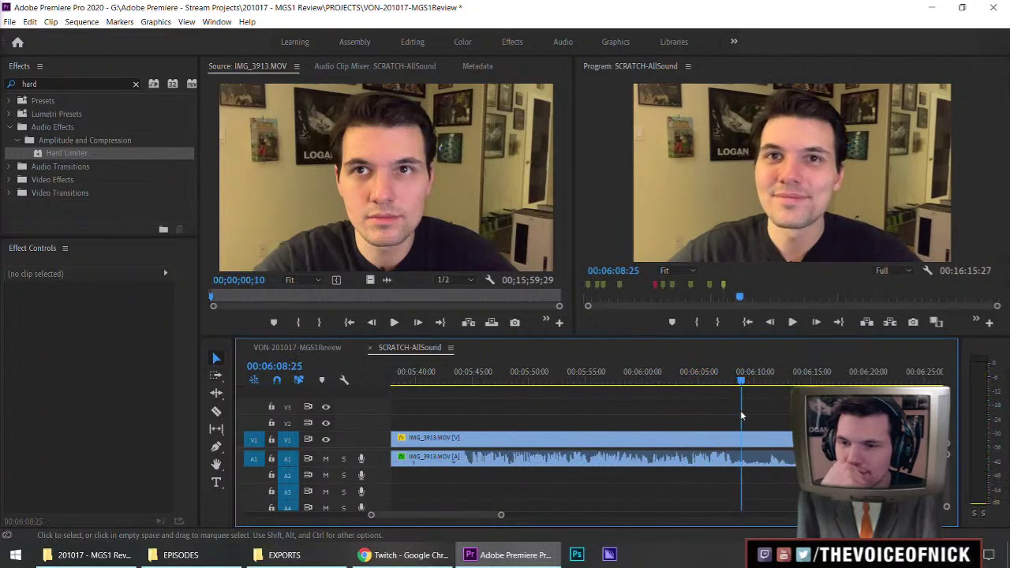
Cut the clip at about 00:06:08 and again at 00:06:15:02 where the next section begins, and delete the pause between the cuts
{"action": "left_click_drag", "start_coordinate": [733, 381], "coordinate": [795, 376]}
{"action": "key", "text": "c"}
{"action": "left_click", "coordinate": [738, 434]}
{"action": "key", "text": "space"}
{"action": "key", "text": "v"}
{"action": "left_click", "coordinate": [762, 442]}
{"action": "key", "text": "Delete"}
{"action": "key", "text": "minus"}
{"action": "key", "text": "minus"}
{"action": "key", "text": "minus"}
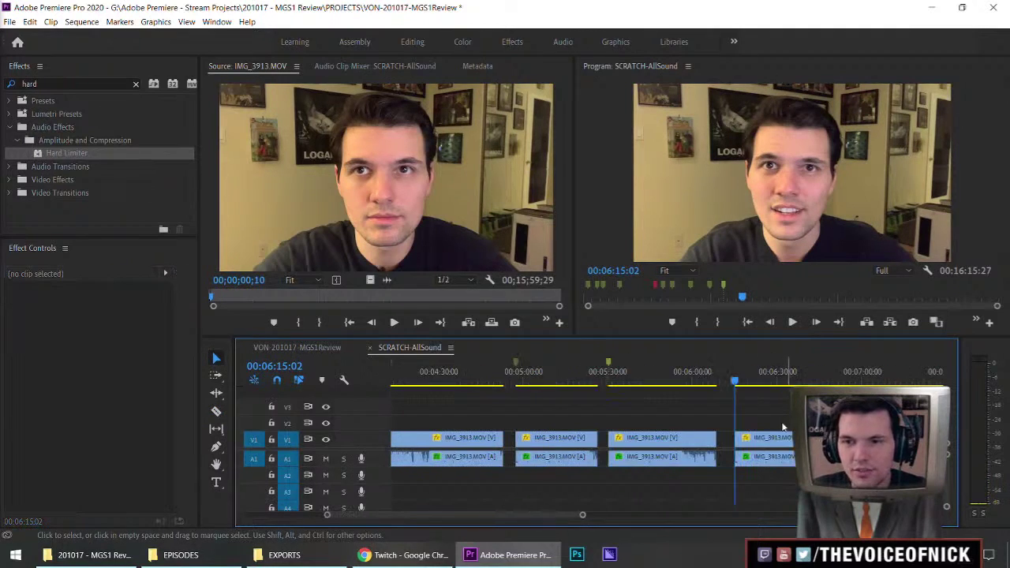
Move the clip after the Stealth - First-Person section earlier so it starts at 00:06:13:03, and save the project
{"action": "key", "text": "equal"}
{"action": "key", "text": "equal"}
{"action": "key", "text": "equal"}
{"action": "left_click_drag", "start_coordinate": [704, 439], "coordinate": [673, 439]}
{"action": "left_click", "coordinate": [683, 420]}
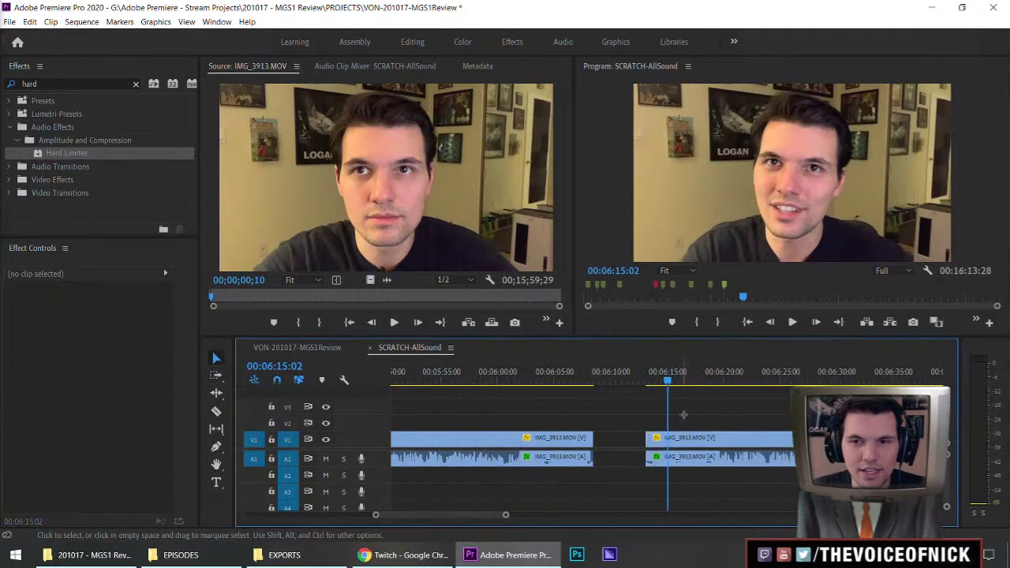
{"action": "key", "text": "ctrl+s"}
Check the gap after the Stealth - First-Person section and the start of the clip that follows it
{"action": "left_click", "coordinate": [638, 382]}
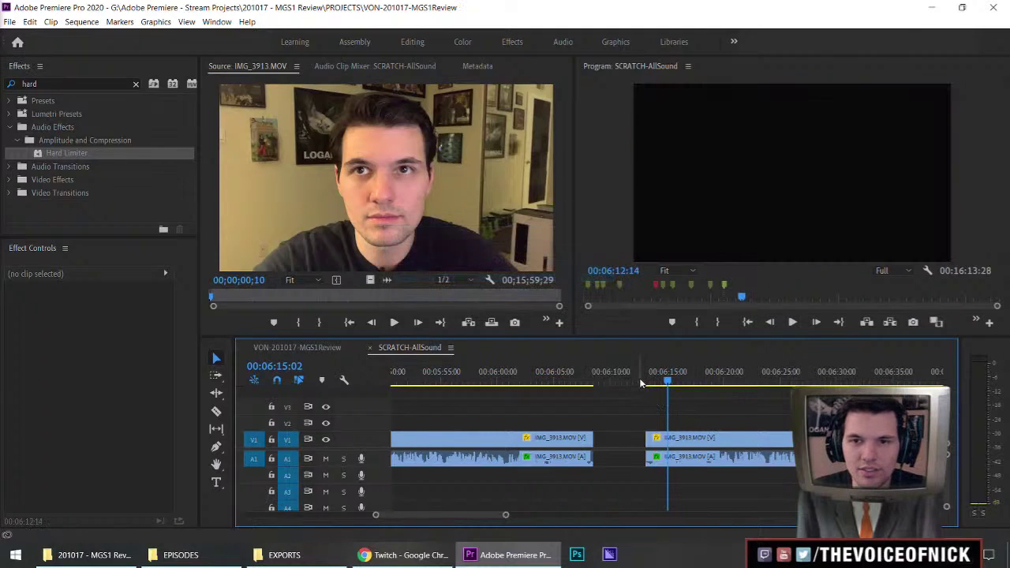
{"action": "left_click_drag", "start_coordinate": [683, 418], "coordinate": [734, 414]}
{"action": "key", "text": "Down"}
{"action": "key", "text": "Up"}
{"action": "key", "text": "Down"}
{"action": "key", "text": "minus"}
{"action": "key", "text": "minus"}
{"action": "key", "text": "minus"}
{"action": "key", "text": "minus"}
{"action": "mouse_move", "coordinate": [743, 412]}
{"action": "left_mouse_down"}
{"action": "mouse_move", "coordinate": [729, 420]}
{"action": "mouse_move", "coordinate": [756, 416]}
{"action": "left_mouse_up"}
{"action": "key", "text": "equal"}
{"action": "key", "text": "equal"}
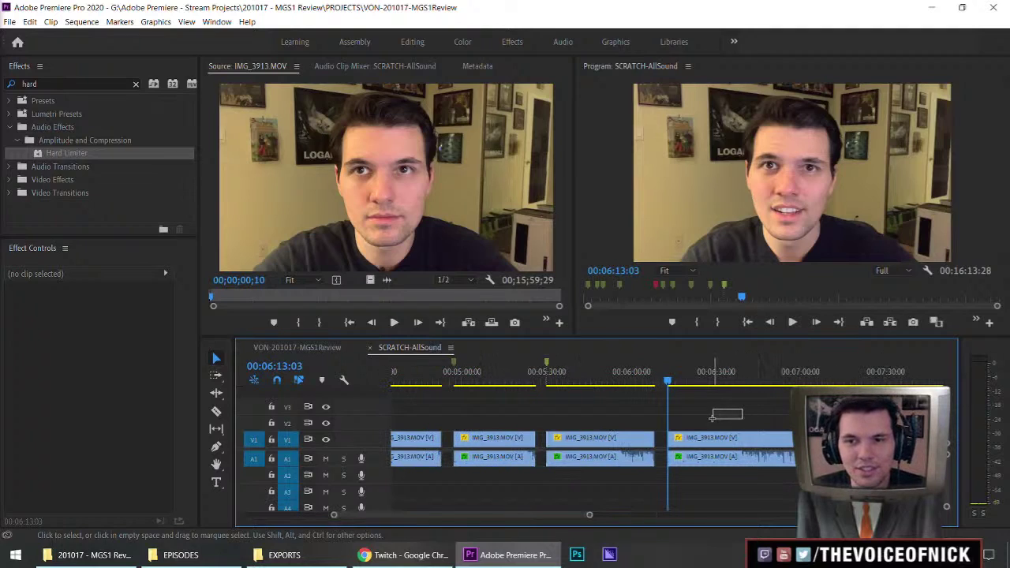
{"action": "key", "text": "ctrl+s"}
{"action": "mouse_move", "coordinate": [708, 411]}
{"action": "left_mouse_down"}
{"action": "mouse_move", "coordinate": [648, 417]}
{"action": "mouse_move", "coordinate": [718, 411]}
{"action": "left_mouse_up"}
{"action": "mouse_move", "coordinate": [716, 411]}
{"action": "left_mouse_down"}
{"action": "mouse_move", "coordinate": [639, 417]}
{"action": "mouse_move", "coordinate": [703, 407]}
{"action": "left_mouse_up"}
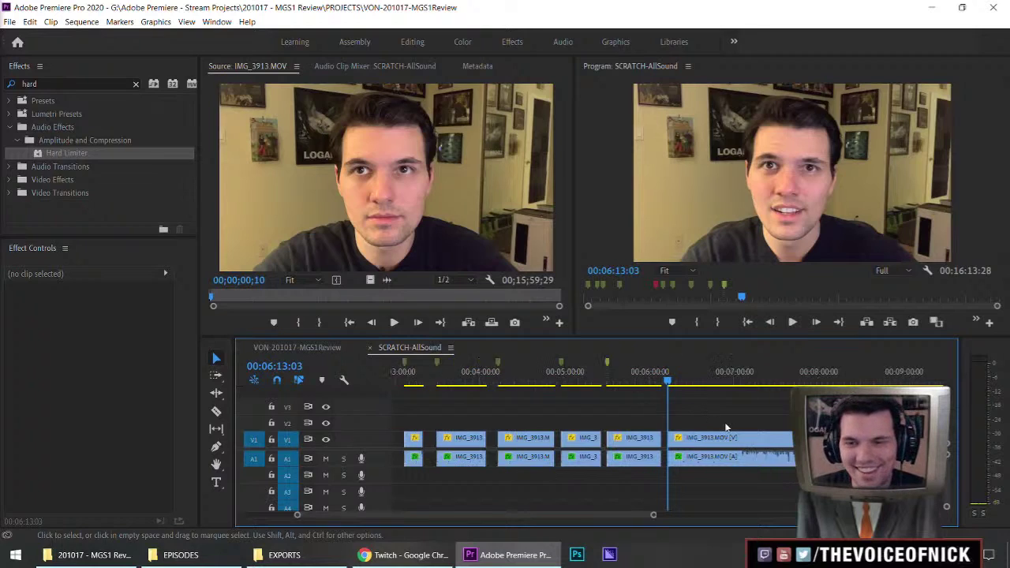
Add a cyan marker at 00:06:11:05 in the gap after the Stealth - First-Person section, and save the project
{"action": "key", "text": "equal"}
{"action": "key", "text": "minus"}
{"action": "key", "text": "equal"}
{"action": "left_click", "coordinate": [657, 371]}
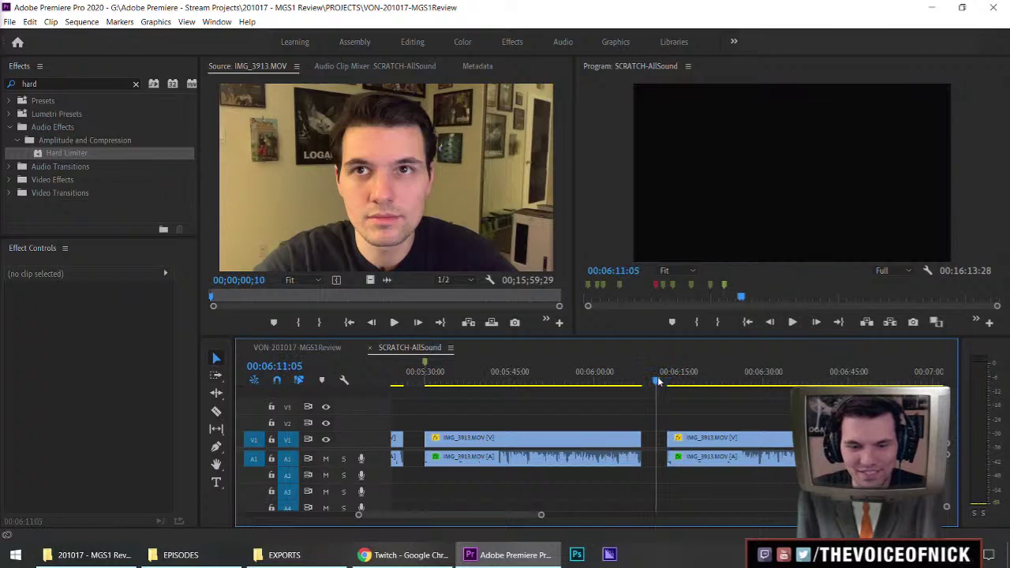
{"action": "key", "text": "m"}
{"action": "key", "text": "m"}
{"action": "key", "text": "Tab"}
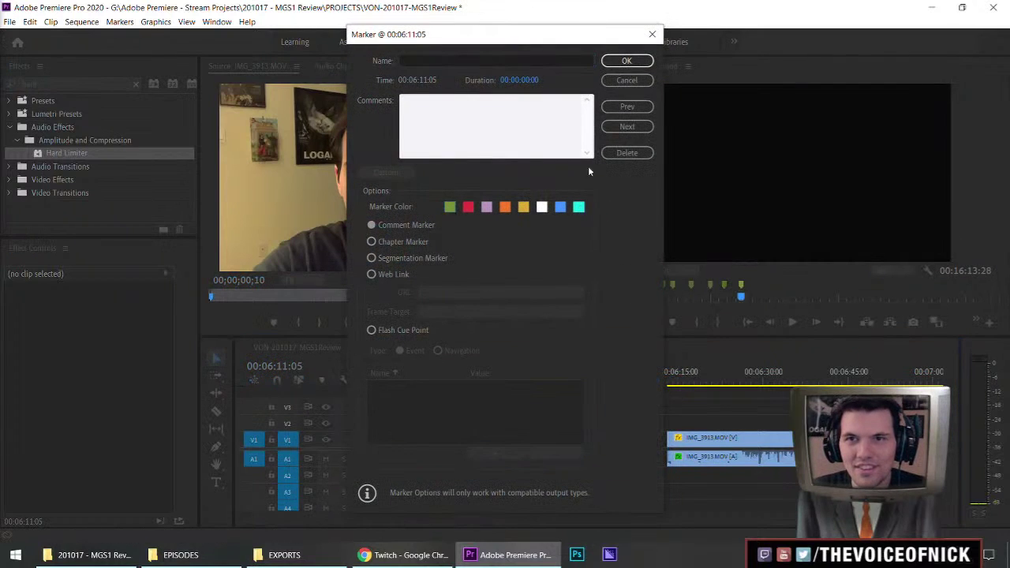
{"action": "left_click", "coordinate": [625, 67]}
{"action": "key", "text": "backslash"}
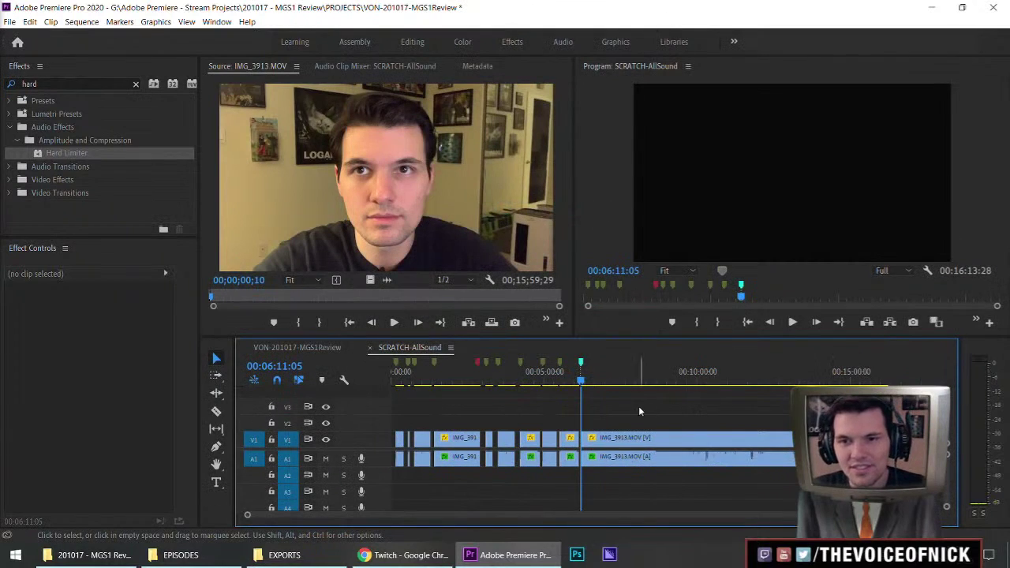
{"action": "key", "text": "ctrl+s"}
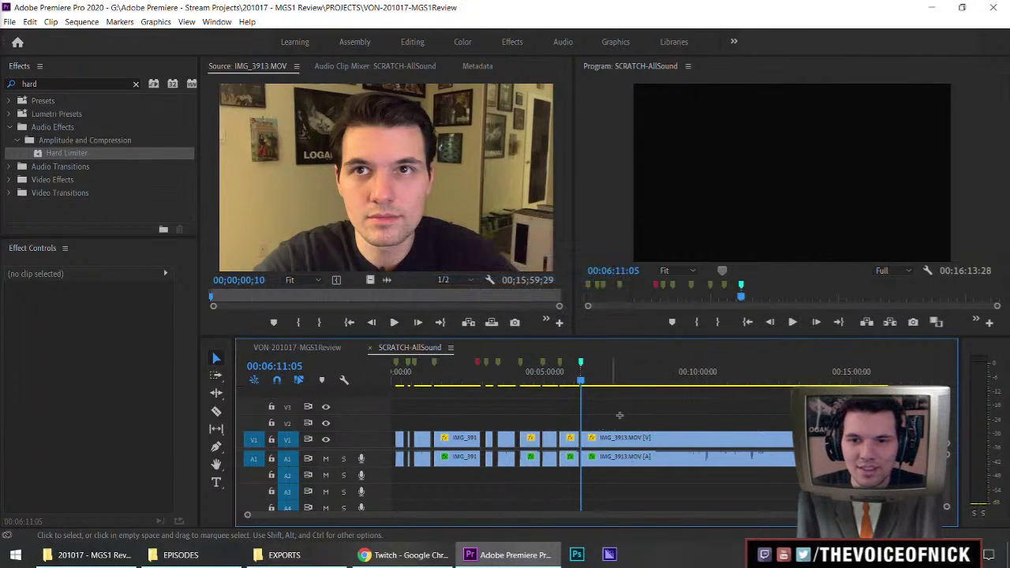
Move the clip after the cyan marker later so it starts at about 00:06:17, and save the project
{"action": "key", "text": "backslash"}
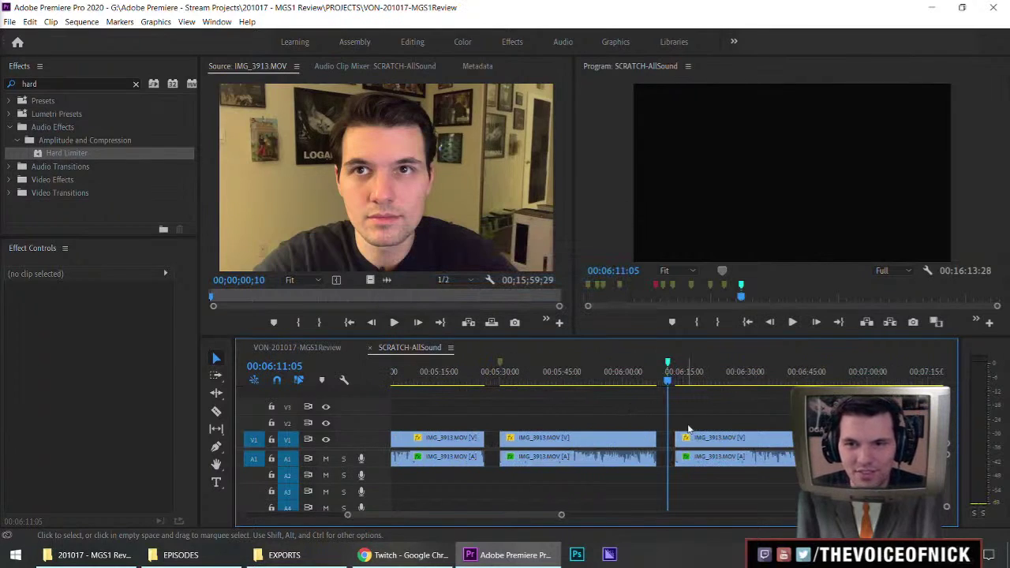
{"action": "left_click_drag", "start_coordinate": [707, 439], "coordinate": [715, 439]}
{"action": "left_click", "coordinate": [698, 420]}
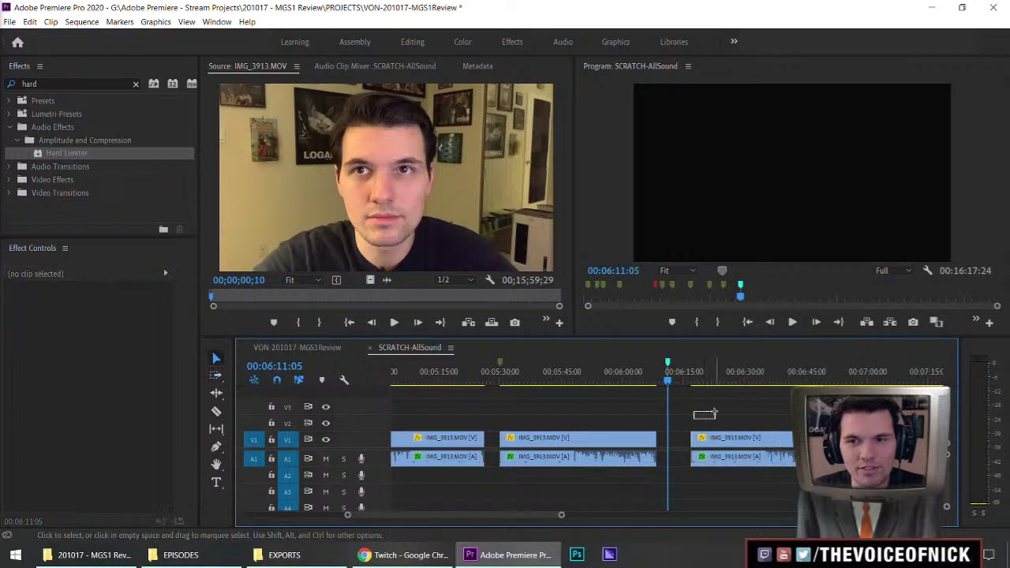
{"action": "left_click_drag", "start_coordinate": [728, 410], "coordinate": [730, 410]}
{"action": "key", "text": "ctrl+s"}
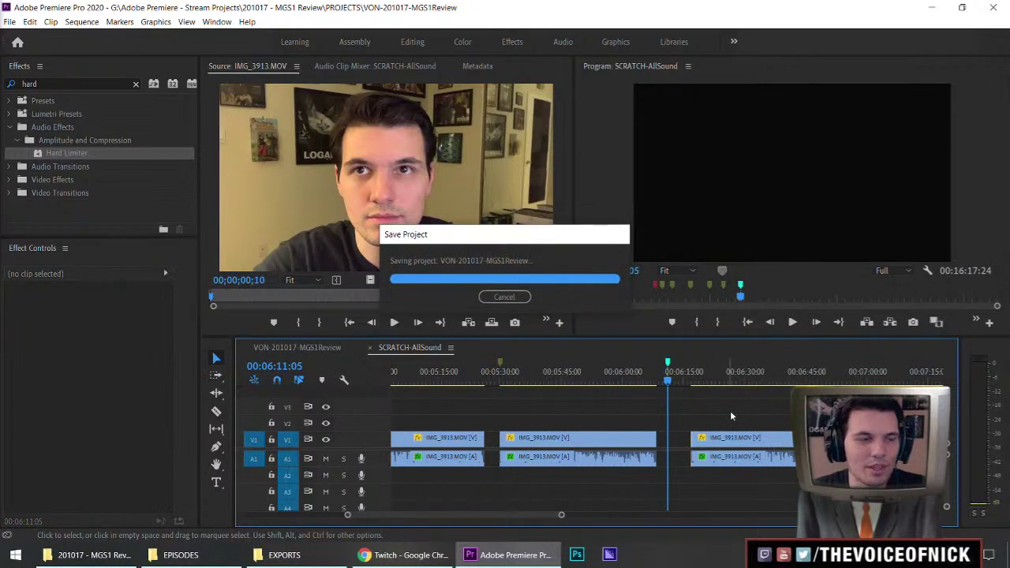